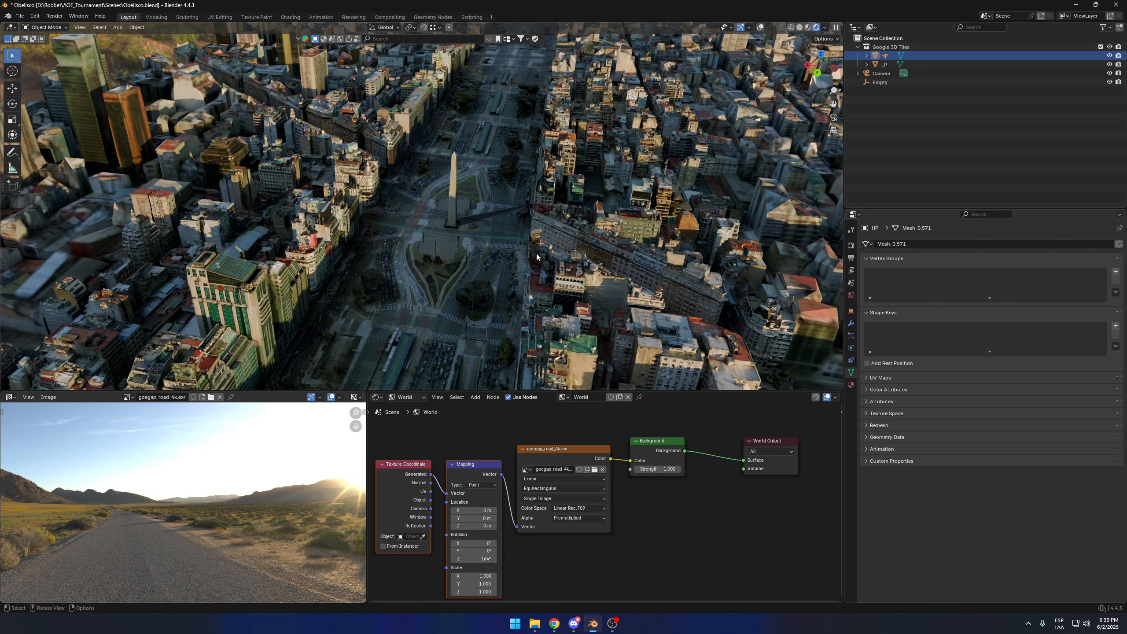
Step: Examine the 3D city model around the obelisk from different distances and angles
middle_drag(532, 239, 481, 210)
scroll(553, 236, up, 2)
scroll(512, 258, up, 1)
scroll(440, 220, up, 2)
scroll(537, 208, up, 2)
scroll(545, 211, down, 4)
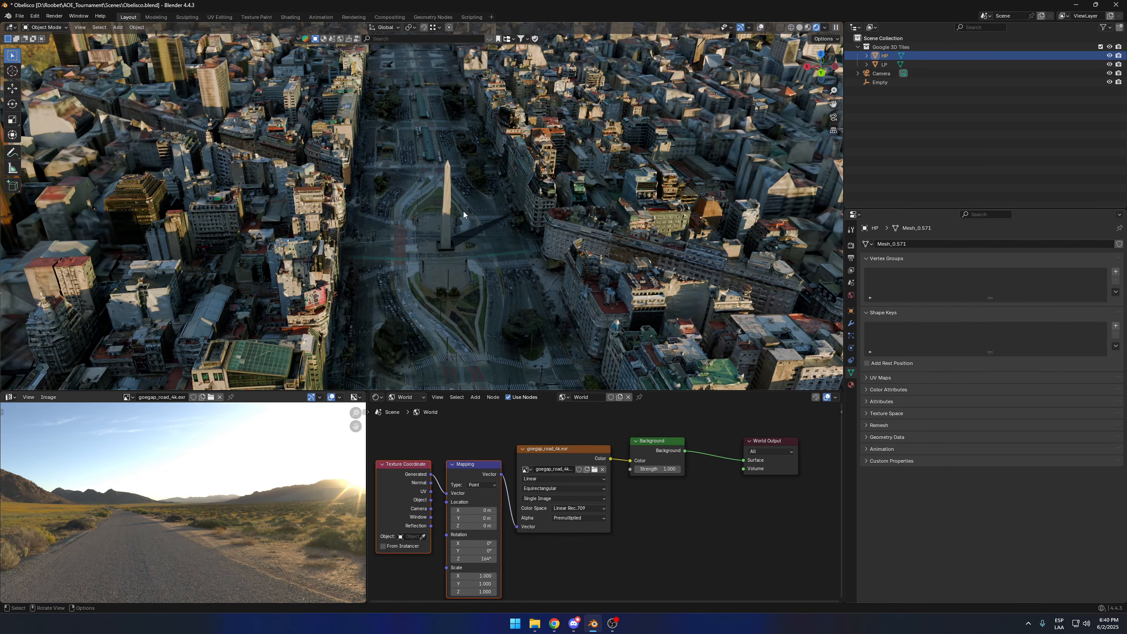
Step: Switch to Chrome and review the Gumroad product page of the Blosm for Blender add-on
click(554, 624)
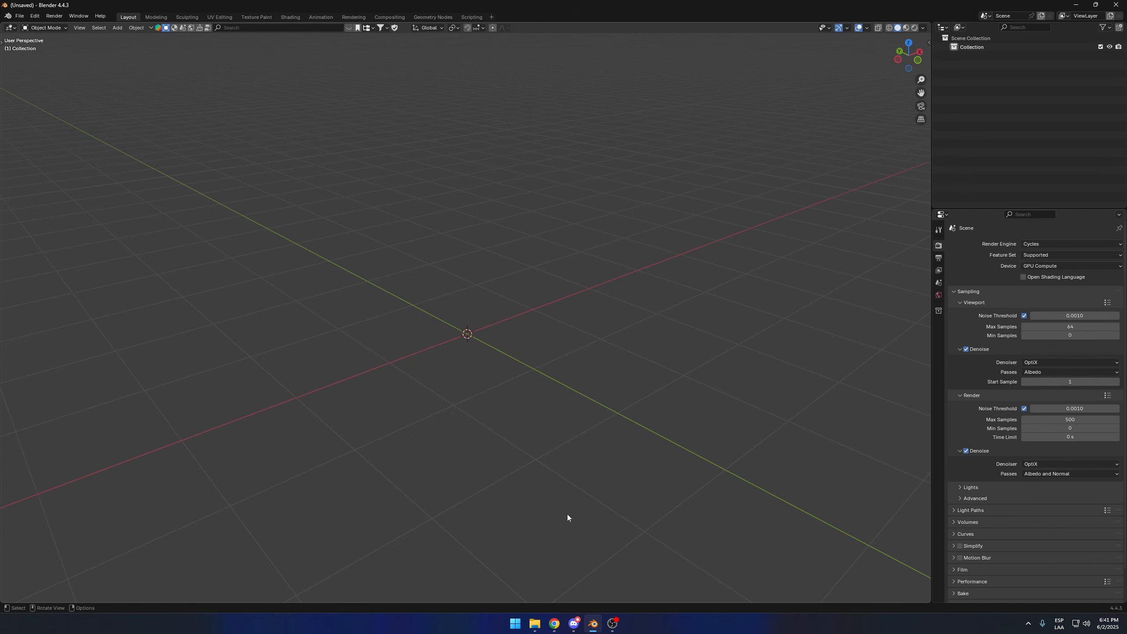
click(554, 624)
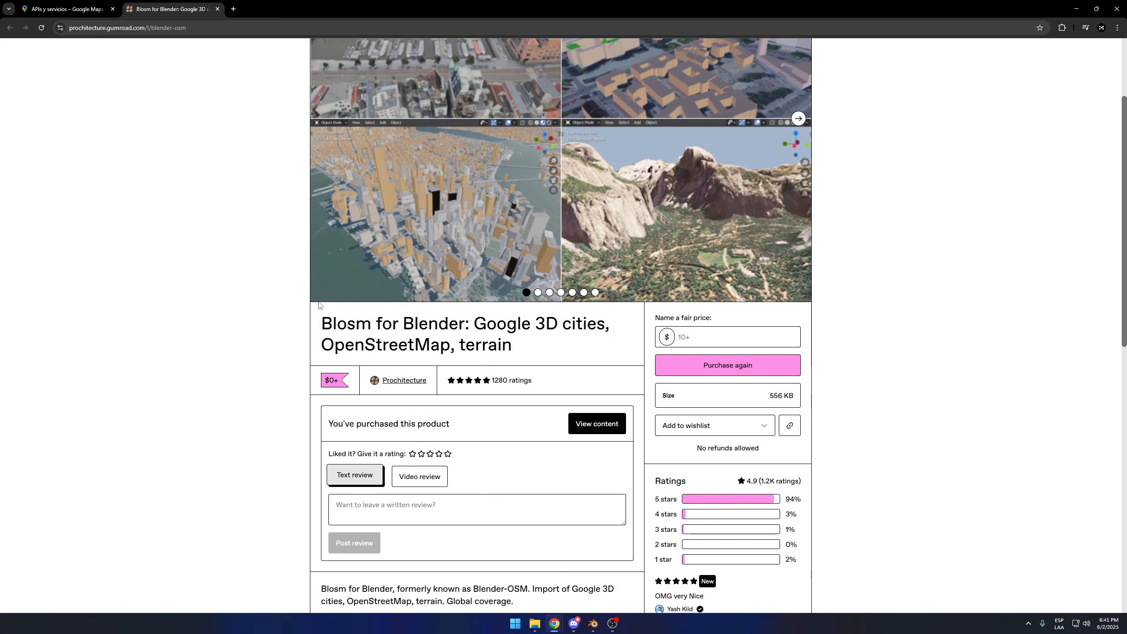
double_click(329, 327)
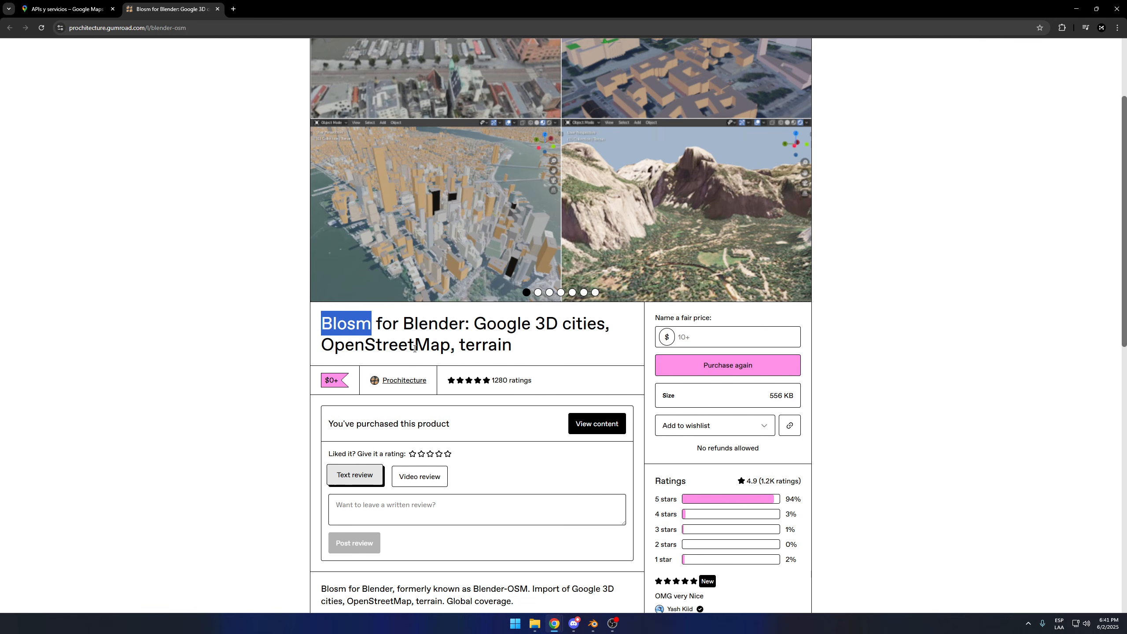
scroll(579, 252, up, 3)
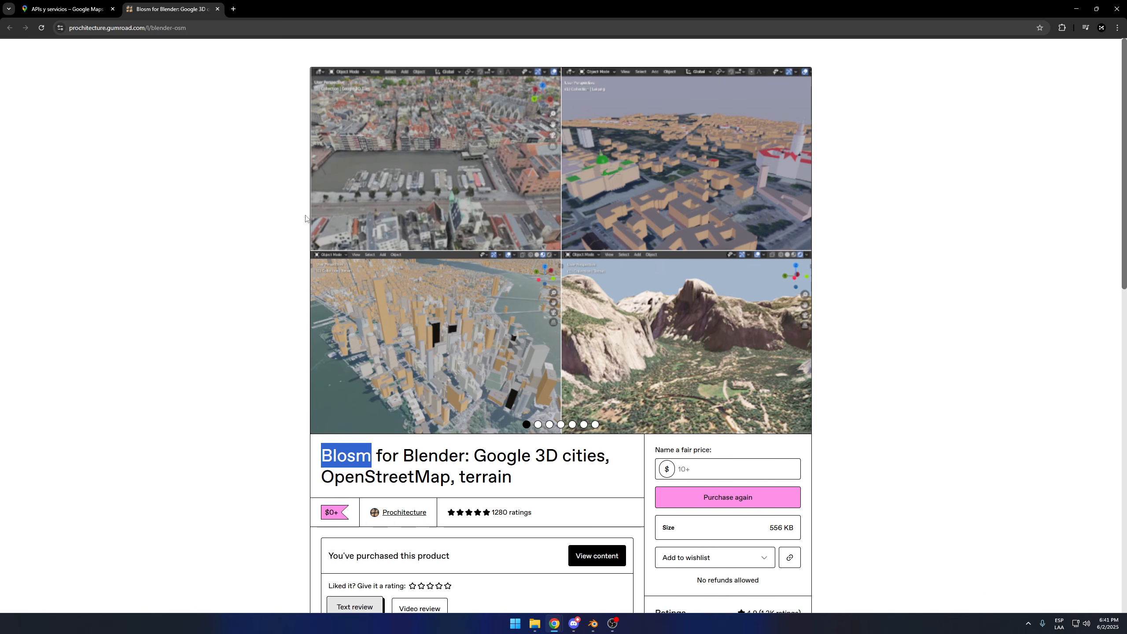
scroll(275, 213, down, 2)
click(232, 204)
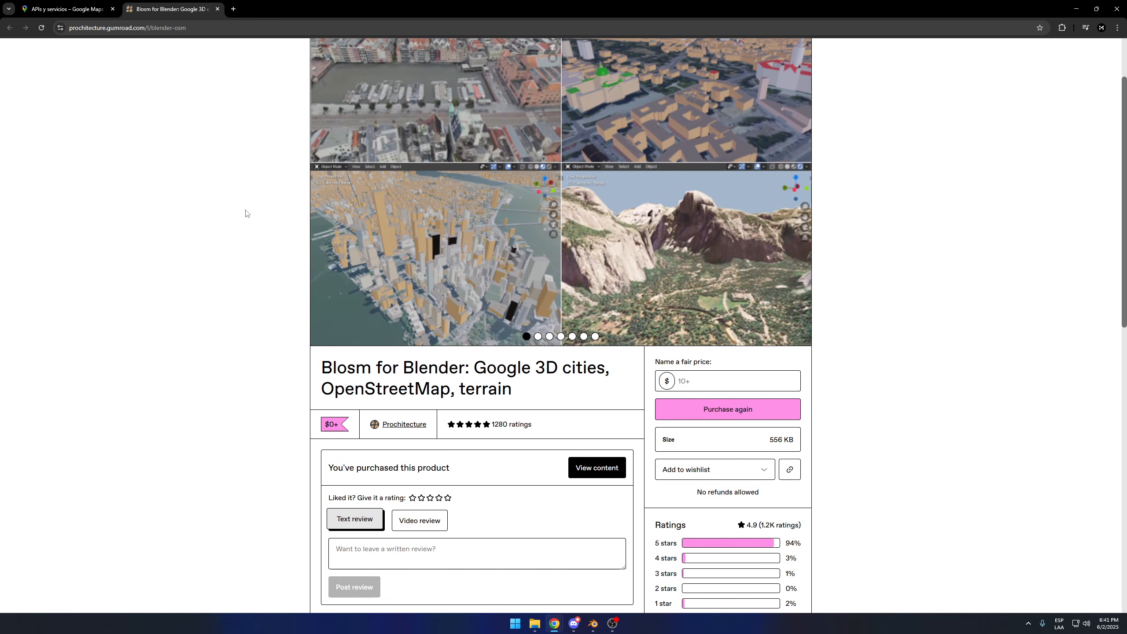
scroll(248, 213, up, 2)
scroll(390, 307, down, 2)
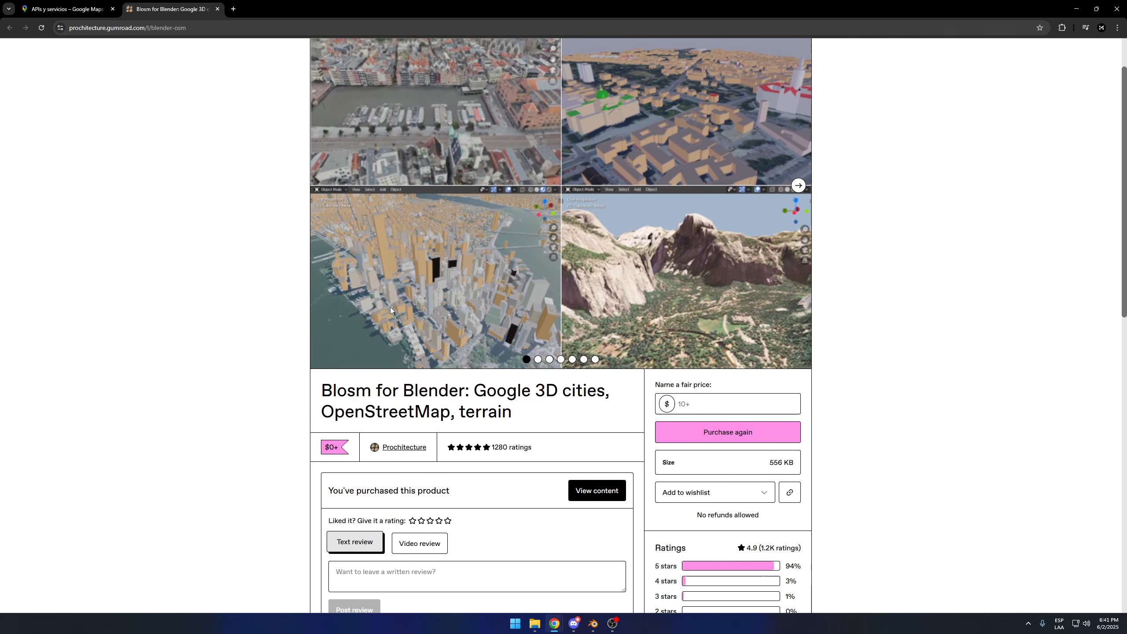
scroll(391, 308, down, 2)
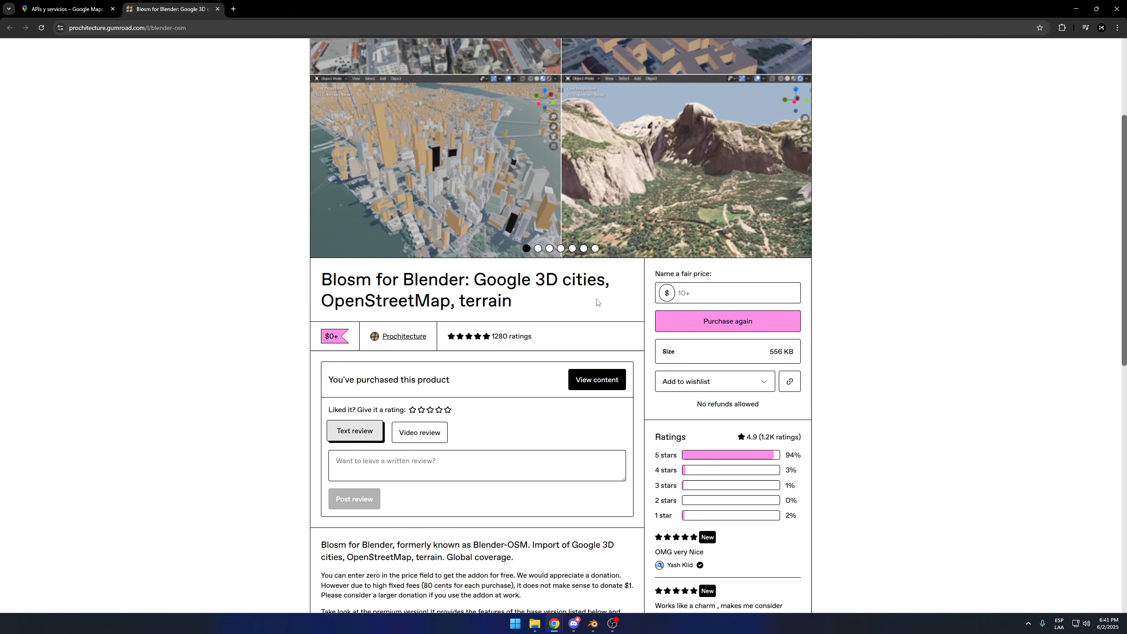
Step: Name a price of $0 for the Blosm add-on and proceed to the checkout
click(694, 293)
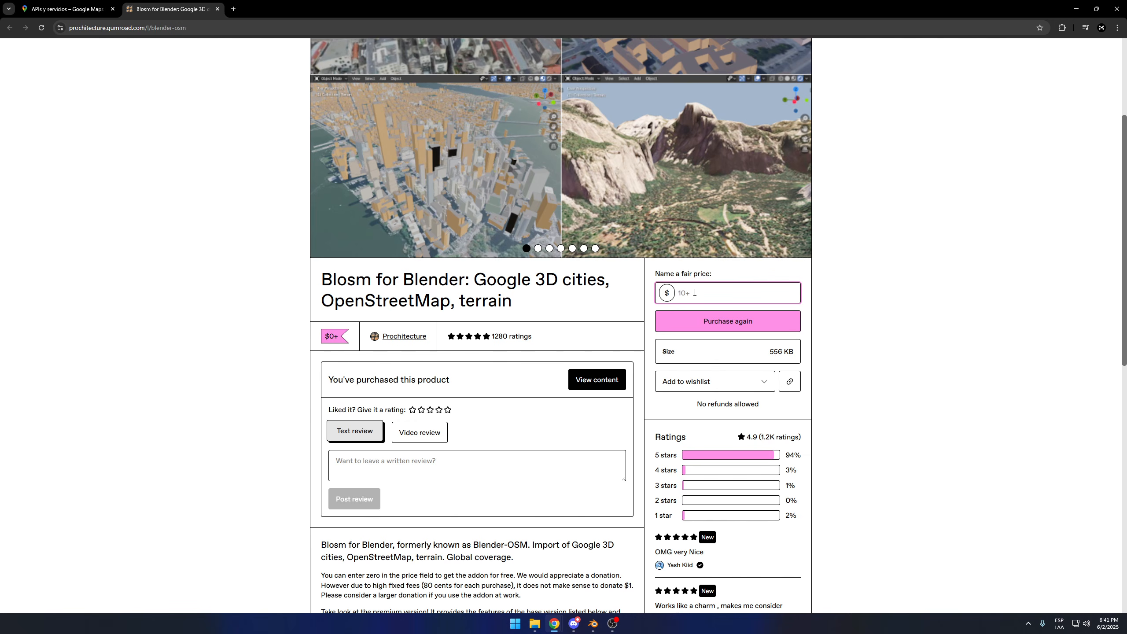
text(0)
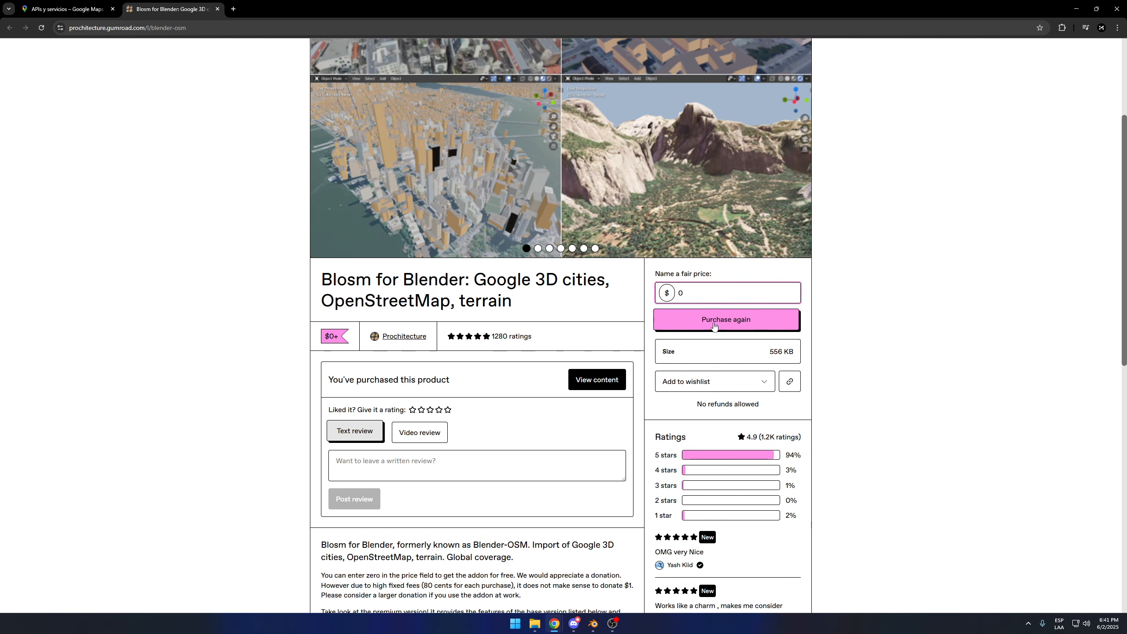
click(727, 320)
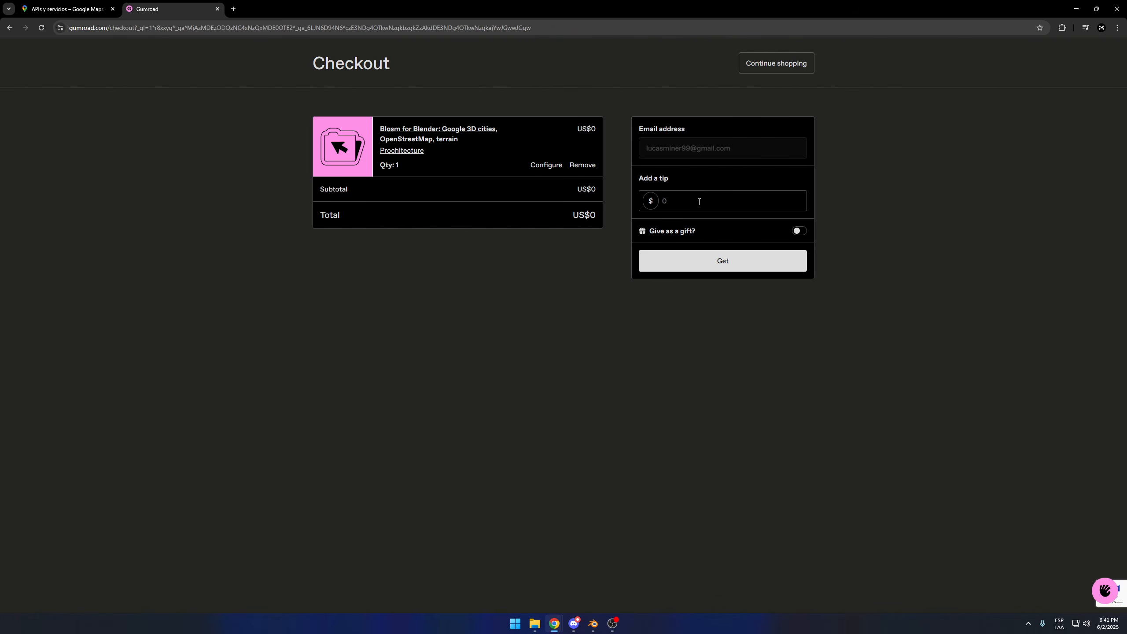
Step: Complete the order with a tip of $0 and download the blosm_2.7.14 ZIP file
click(695, 199)
text(0)
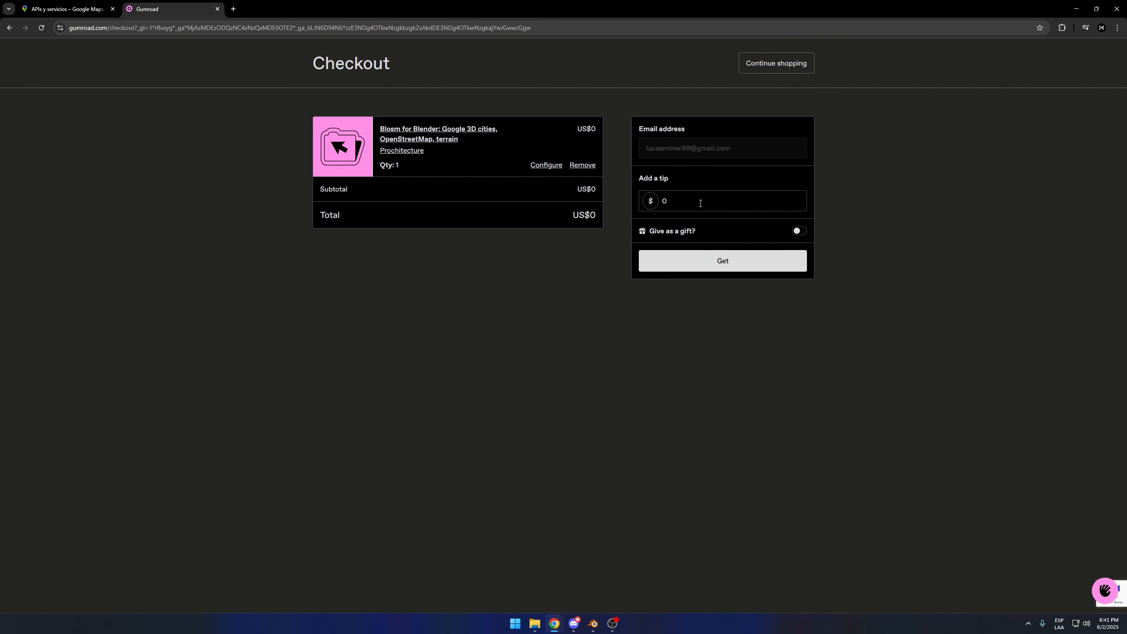
click(715, 263)
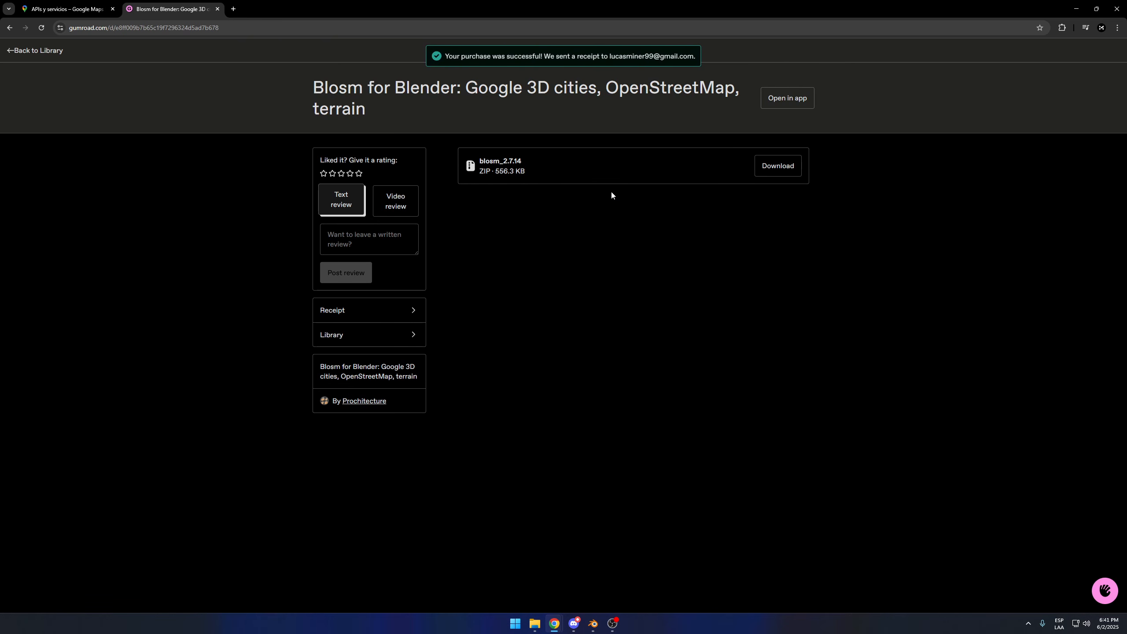
click(778, 166)
Step: Switch to Blender and open the add-on preferences
key(alt+Tab)
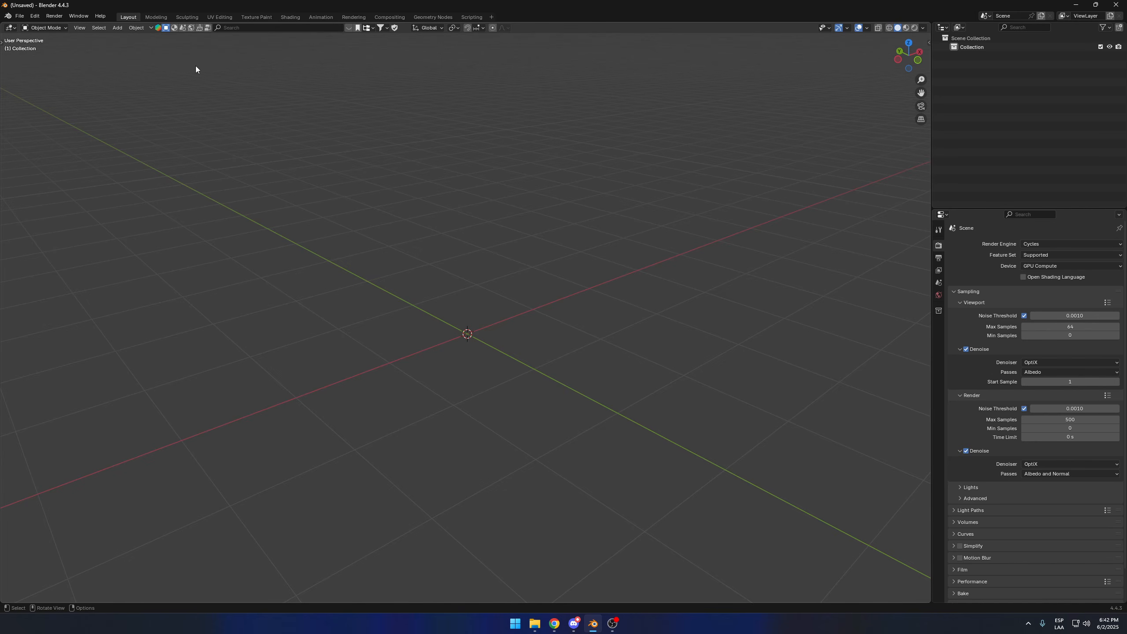
click(35, 15)
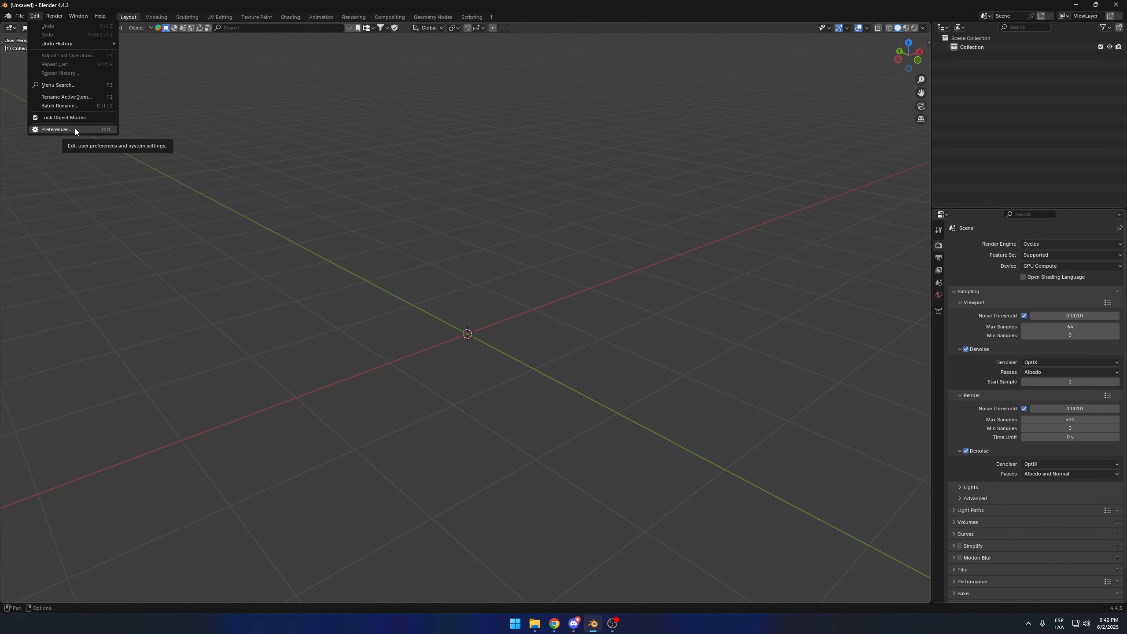
click(75, 128)
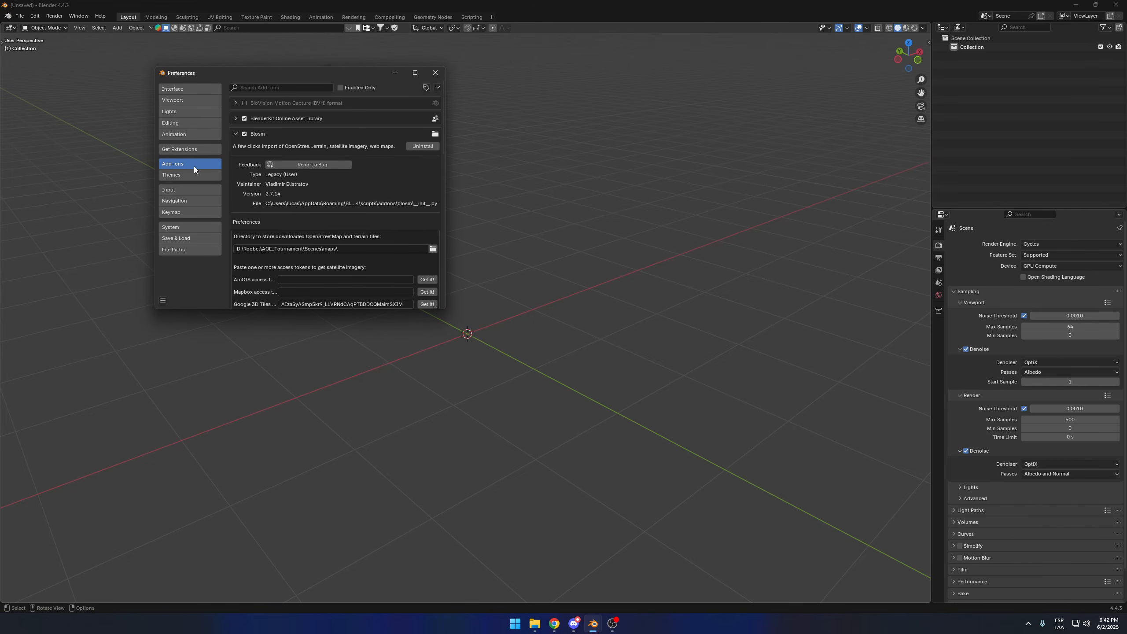
Step: Try to install the add-on from disk using blosm_2.7.14.zip in the Downloads folder
click(438, 88)
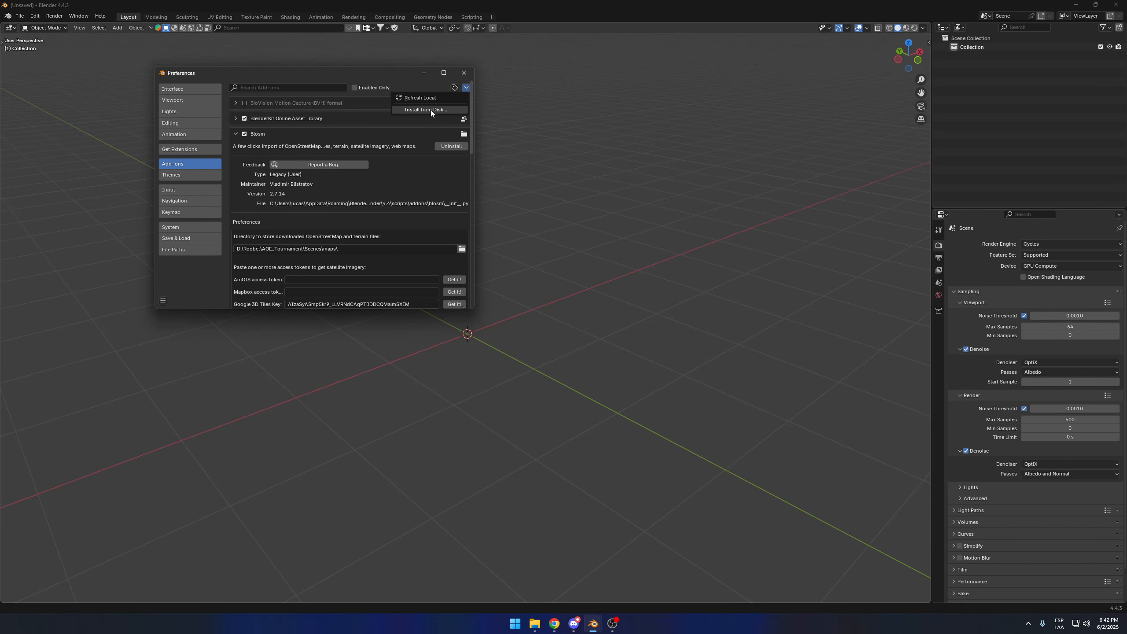
click(450, 109)
click(112, 134)
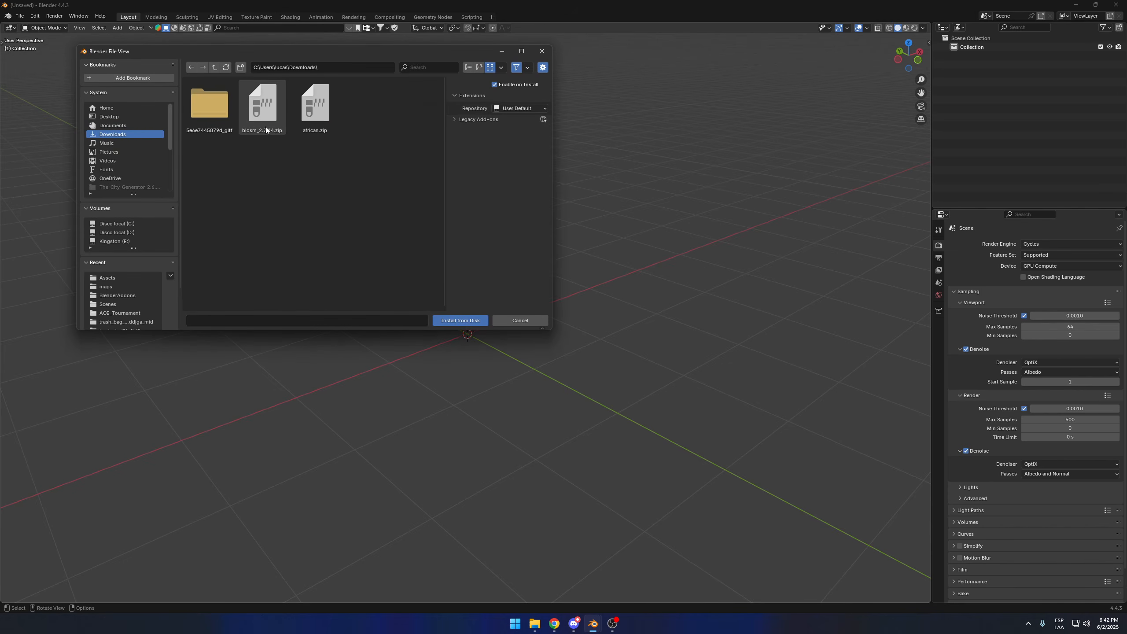
click(266, 129)
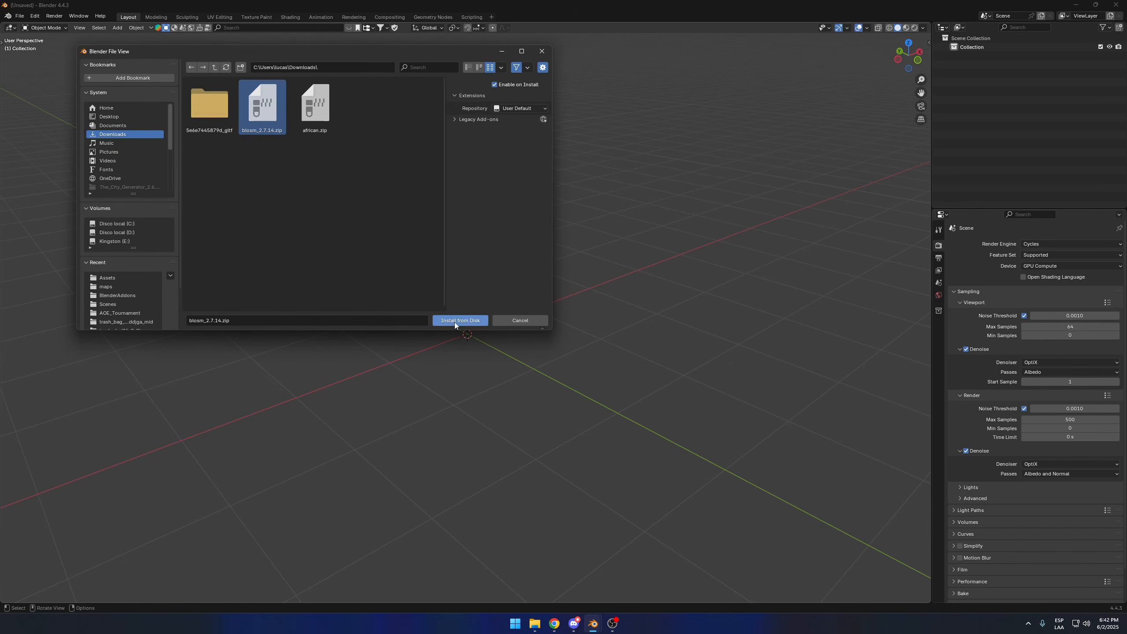
click(513, 324)
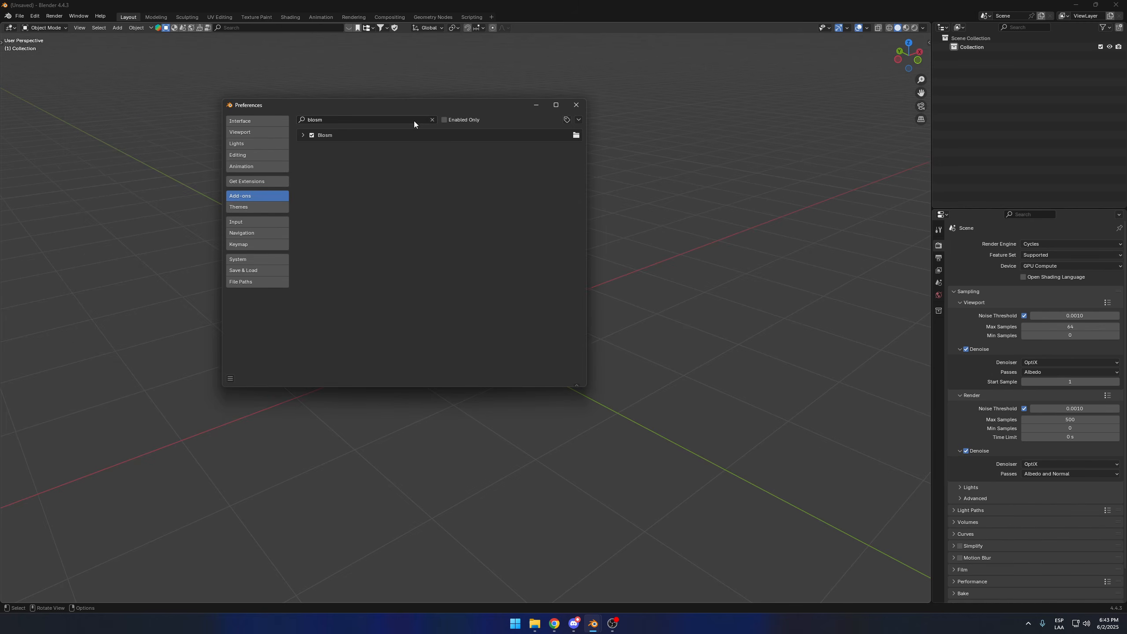
Step: Expand the Blosm entry in the add-on list filtered by "blosm" and widen the Preferences window
click(340, 120)
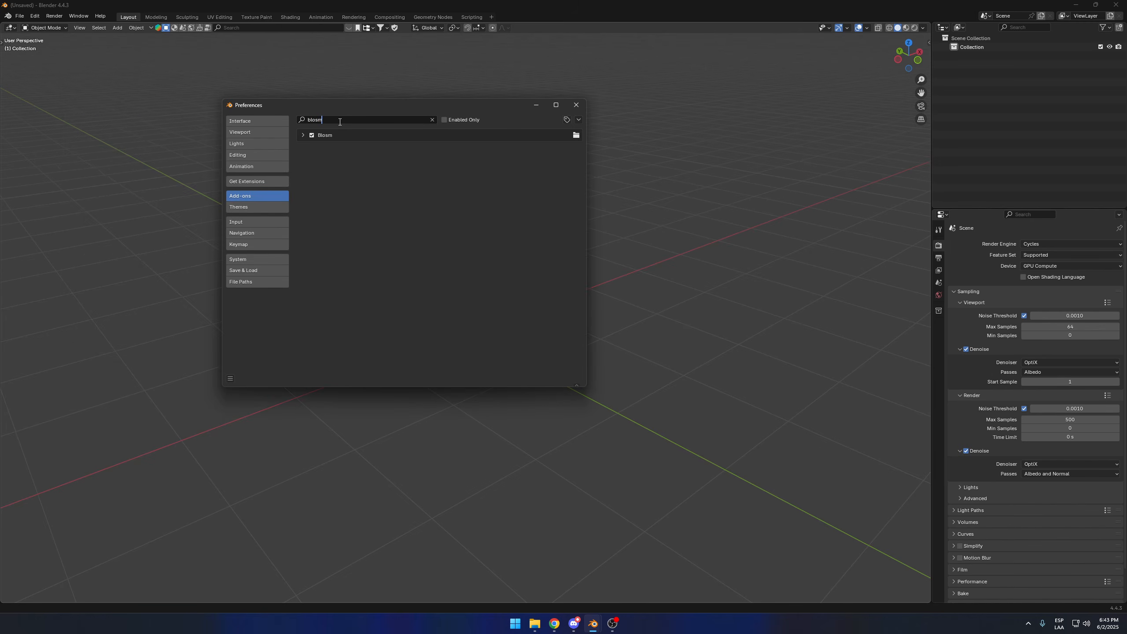
key(Return)
click(303, 135)
drag(587, 386, 612, 386)
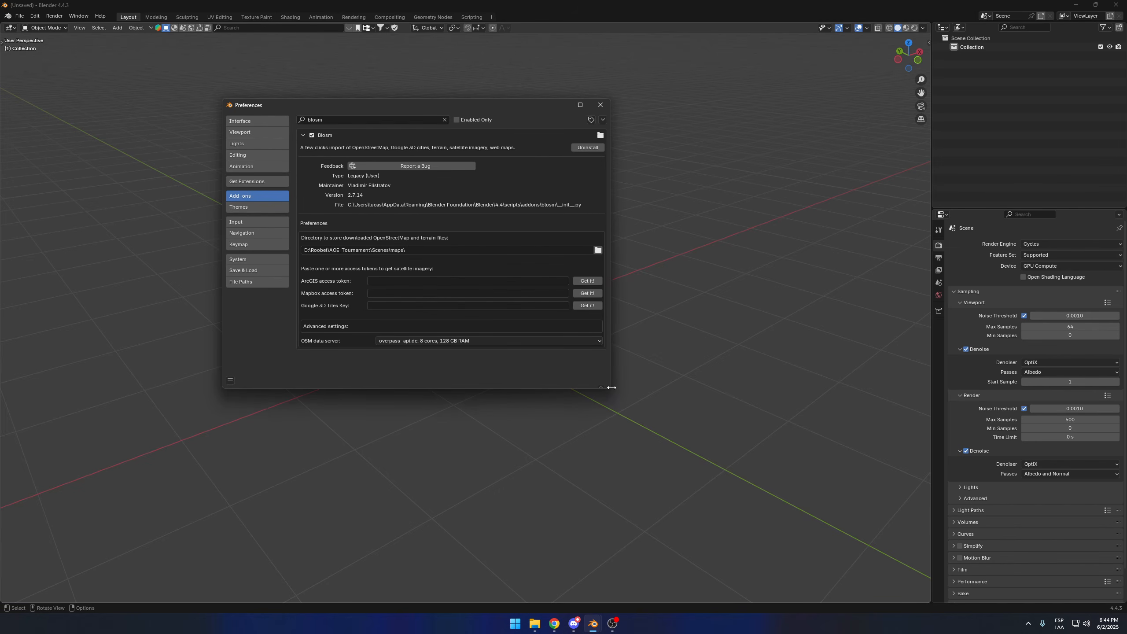
Step: Check the folder set for Blosm's downloaded map files and go to the Google 3D Tiles Key field
click(597, 250)
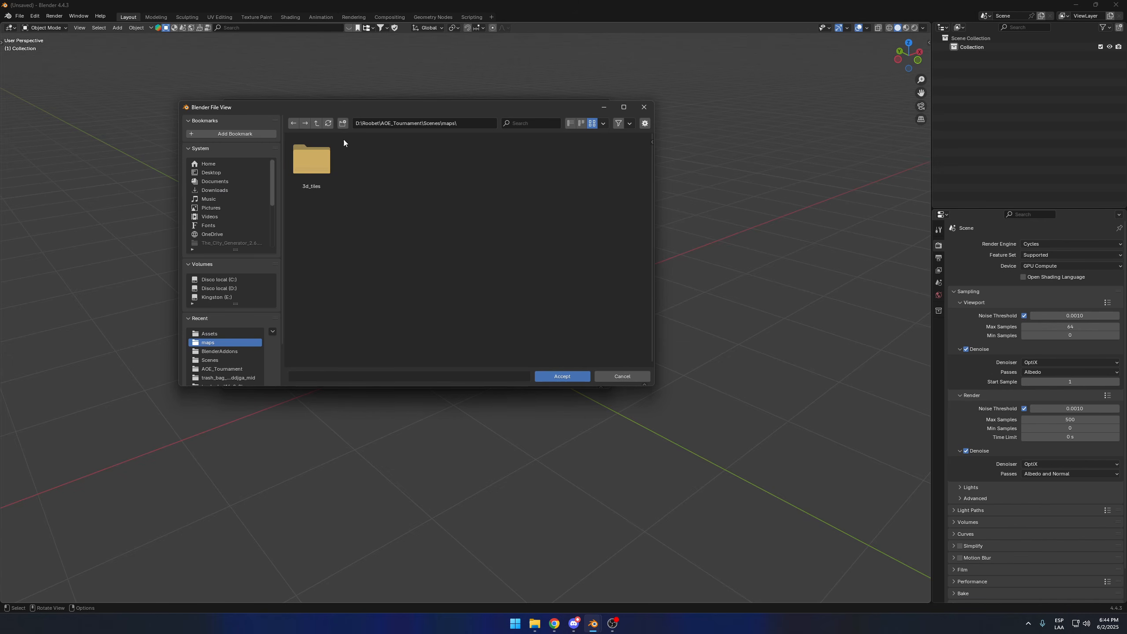
click(629, 378)
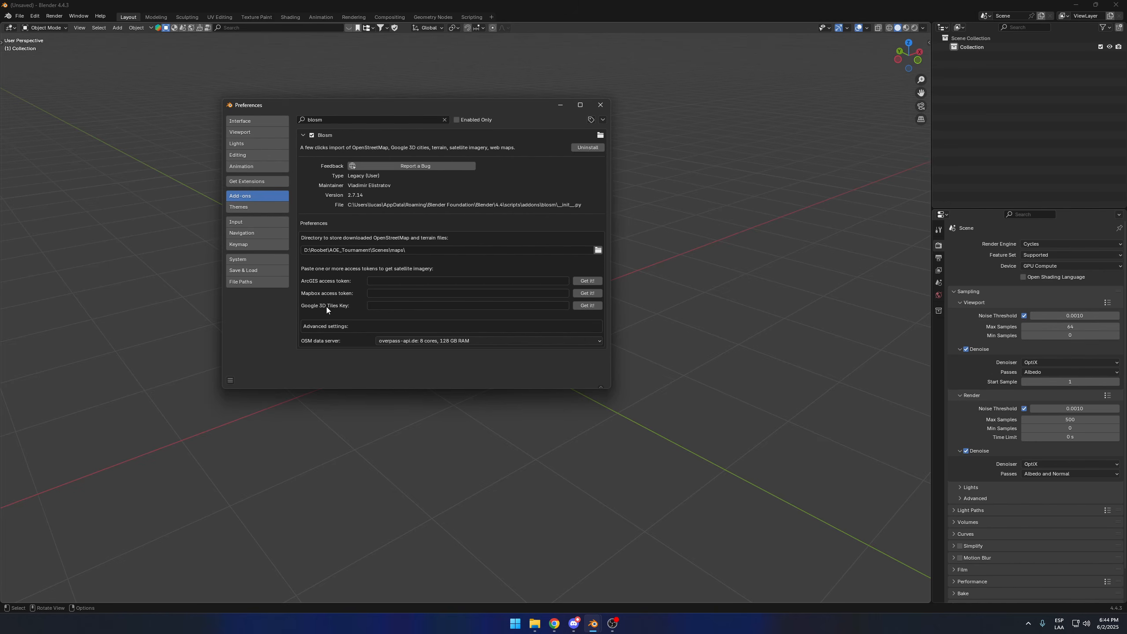
click(420, 306)
Step: Switch to Chrome, get started with Google Maps Platform, and accept the Google Cloud terms of service
key(alt+Tab)
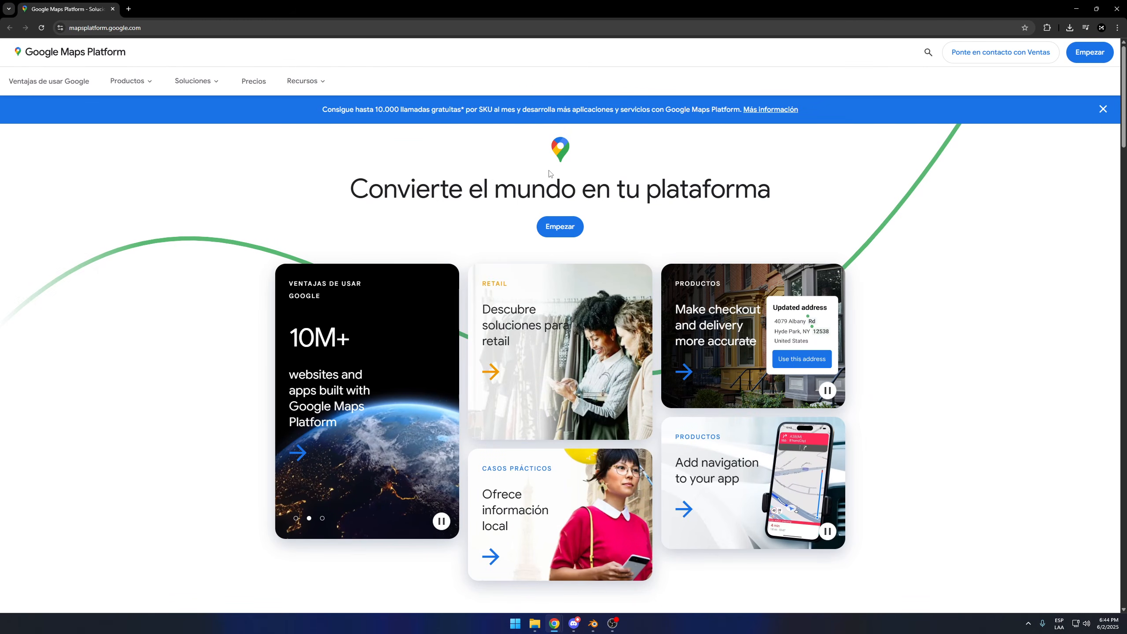
click(560, 237)
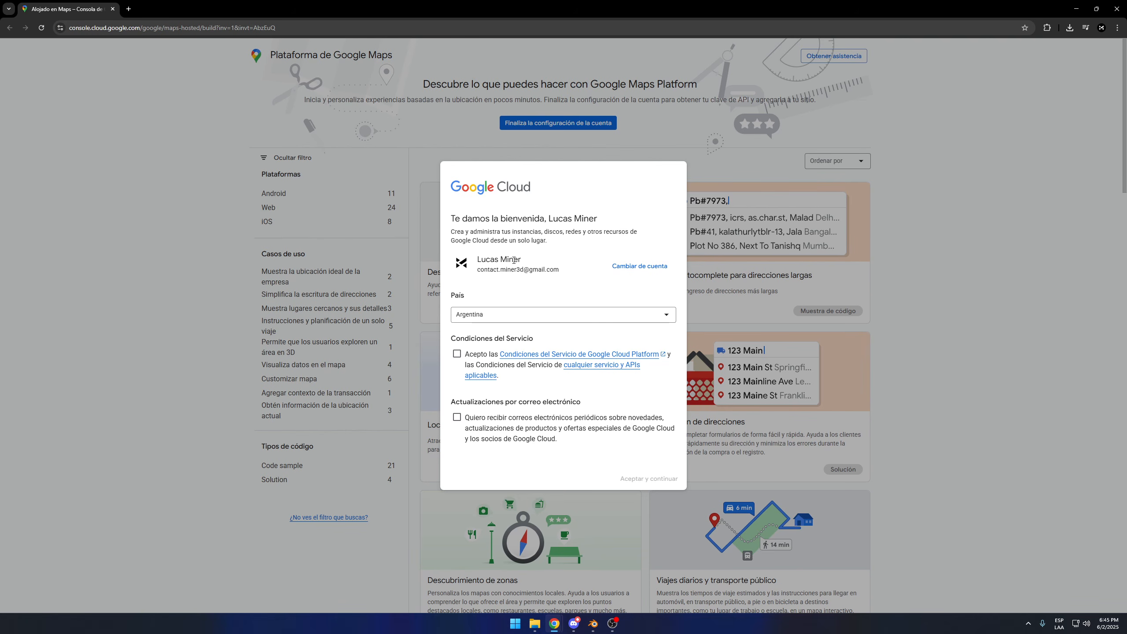
click(470, 359)
click(649, 479)
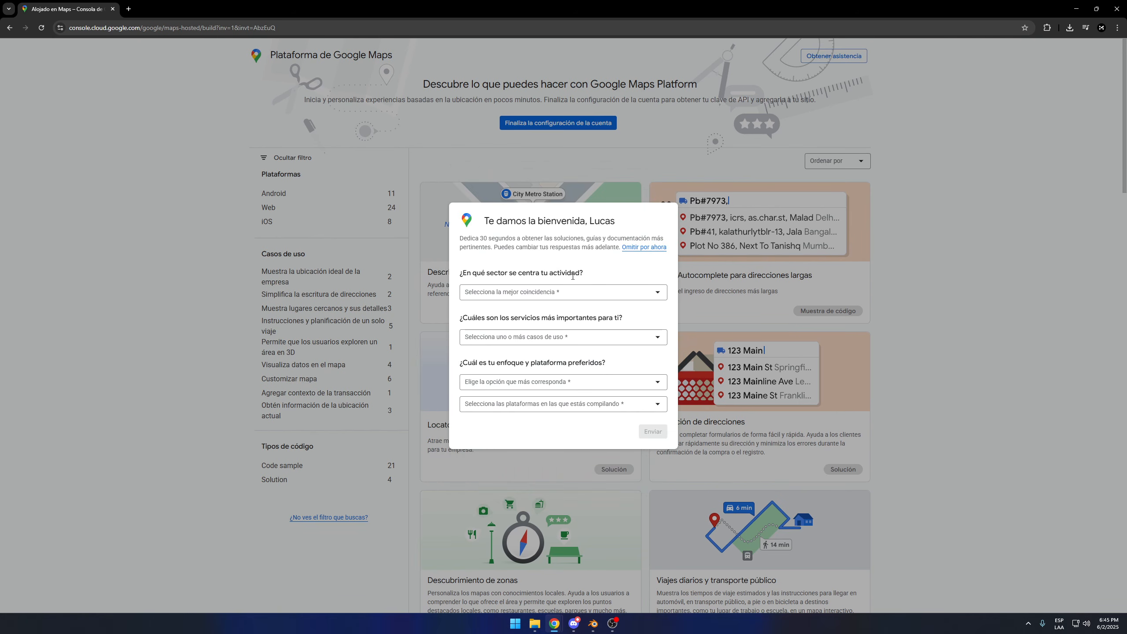
Step: Answer the welcome survey with Educación as the sector and Visualizar datos en un mapa as the most important service
click(575, 292)
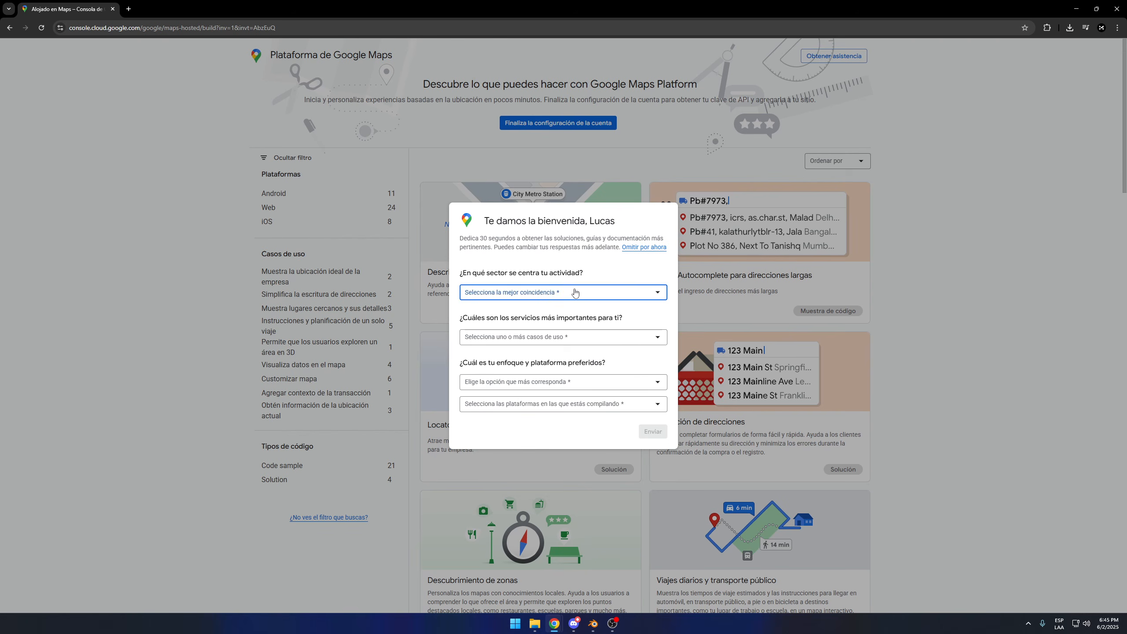
click(494, 327)
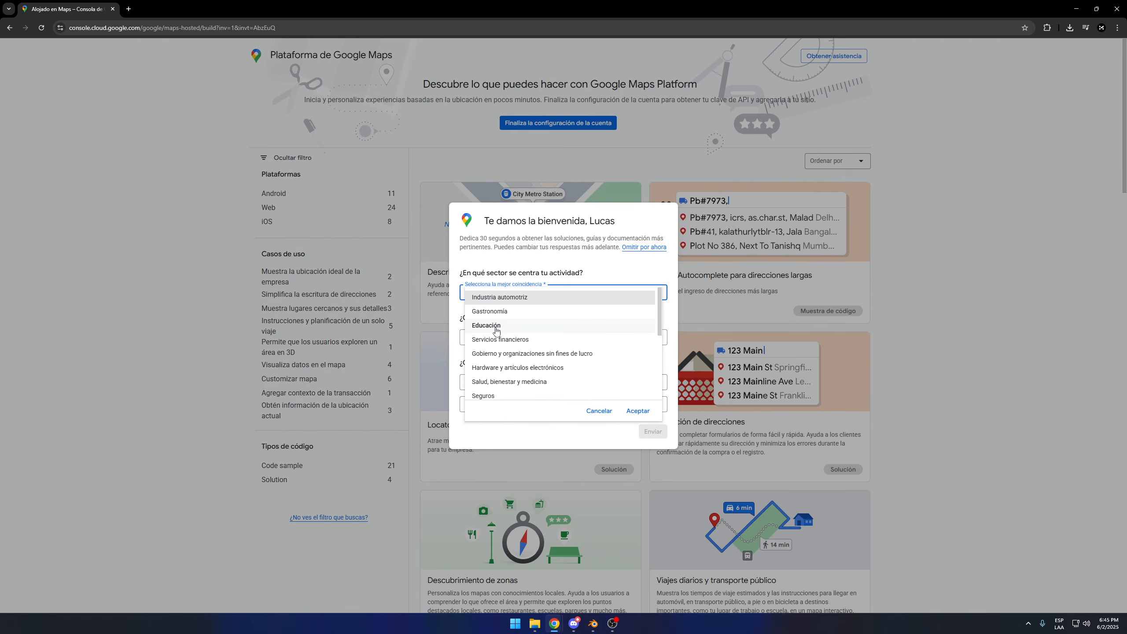
click(496, 329)
click(527, 341)
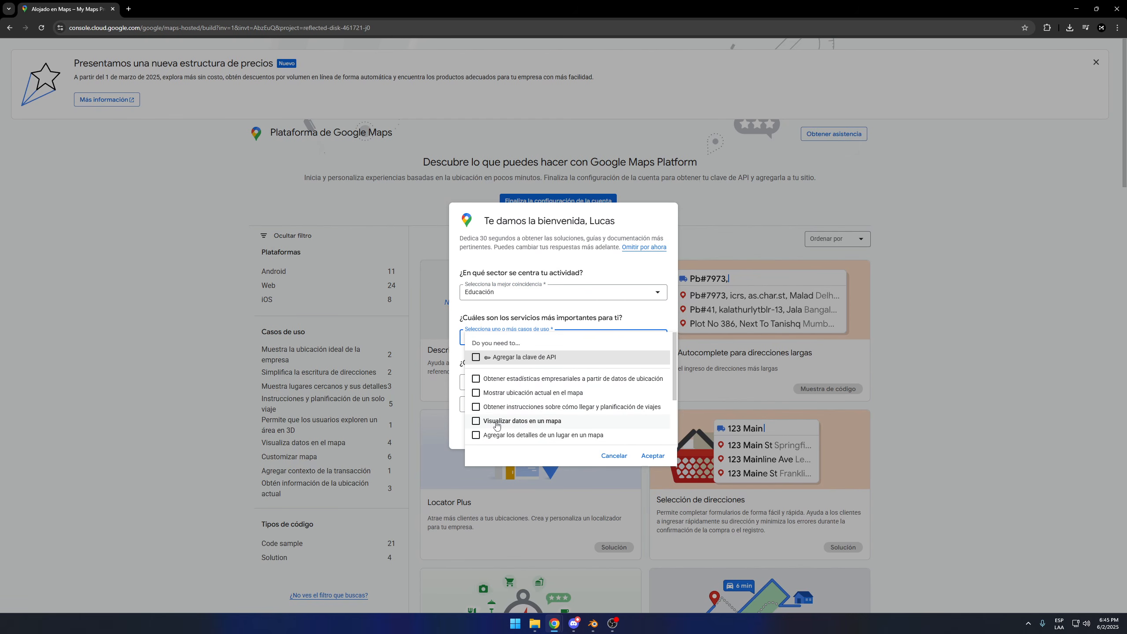
click(550, 423)
click(651, 455)
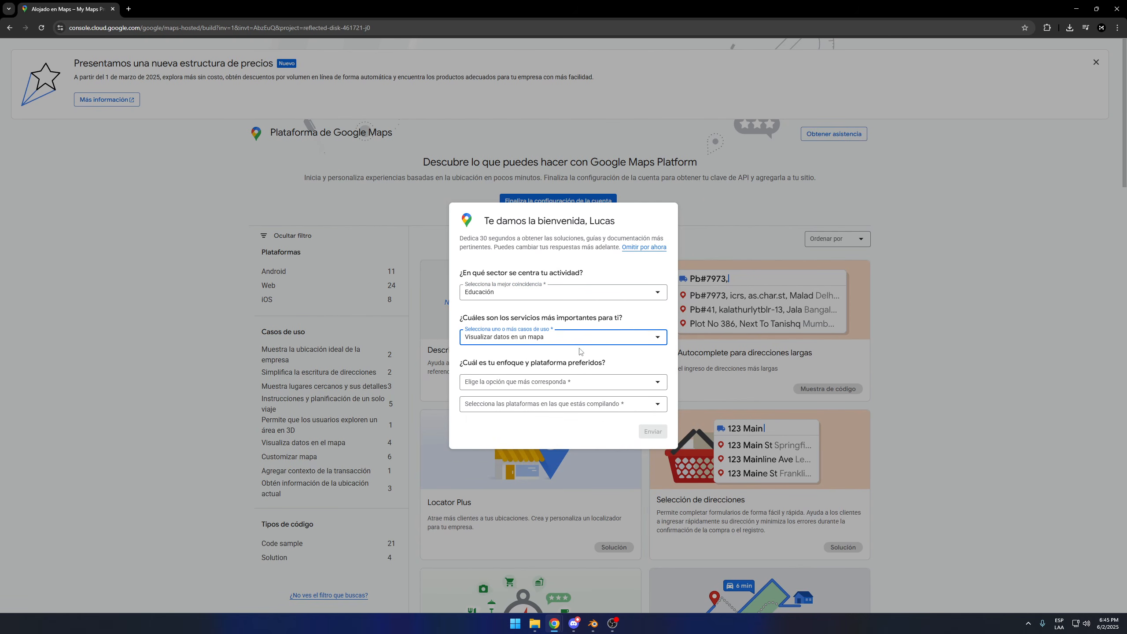
Step: Choose Sin código as the preferred approach and Otro as the platform in the welcome survey
click(553, 382)
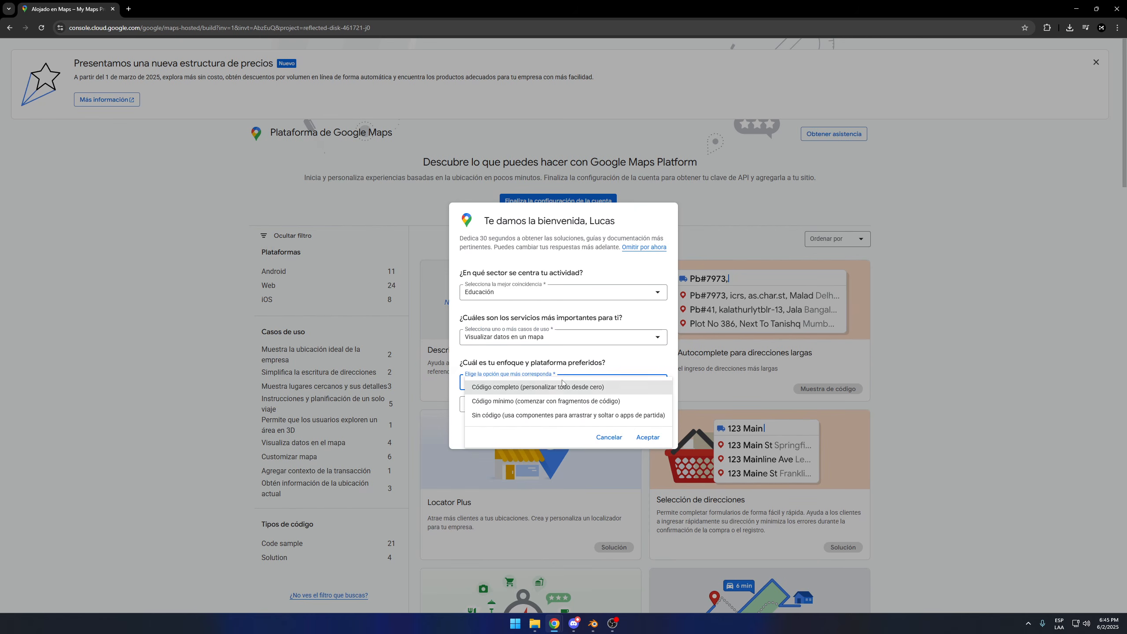
click(495, 416)
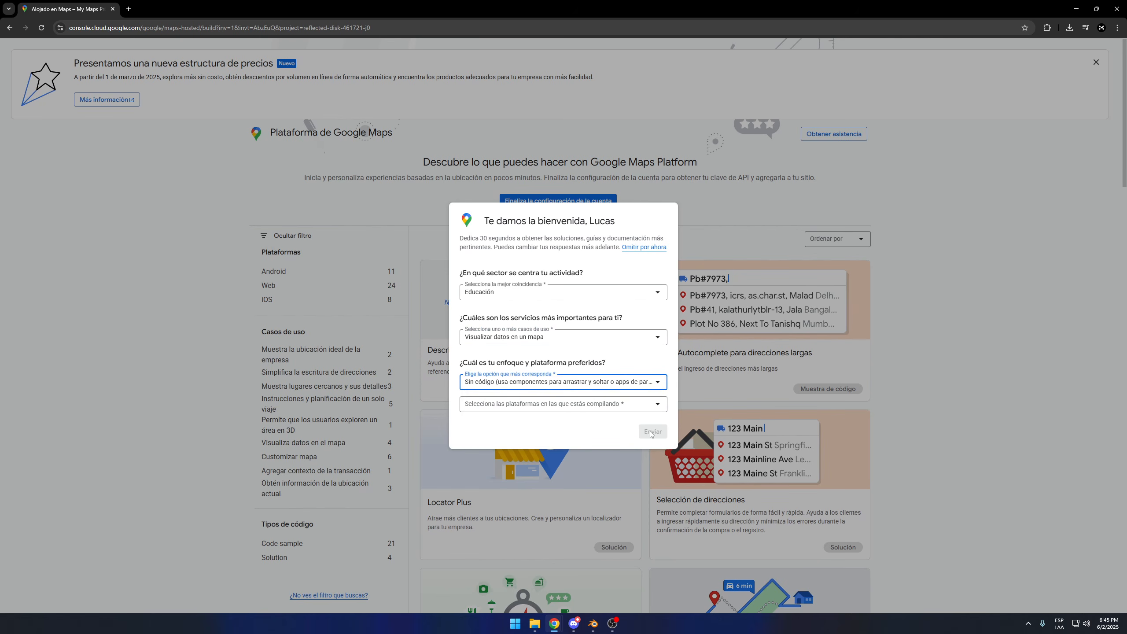
click(540, 405)
click(508, 464)
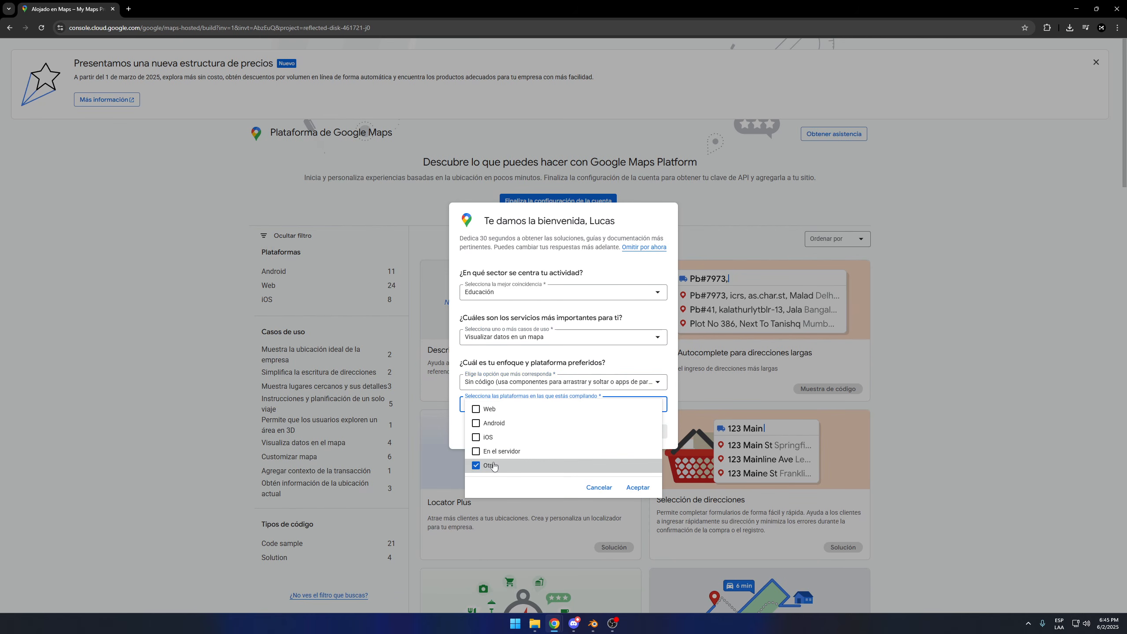
click(638, 487)
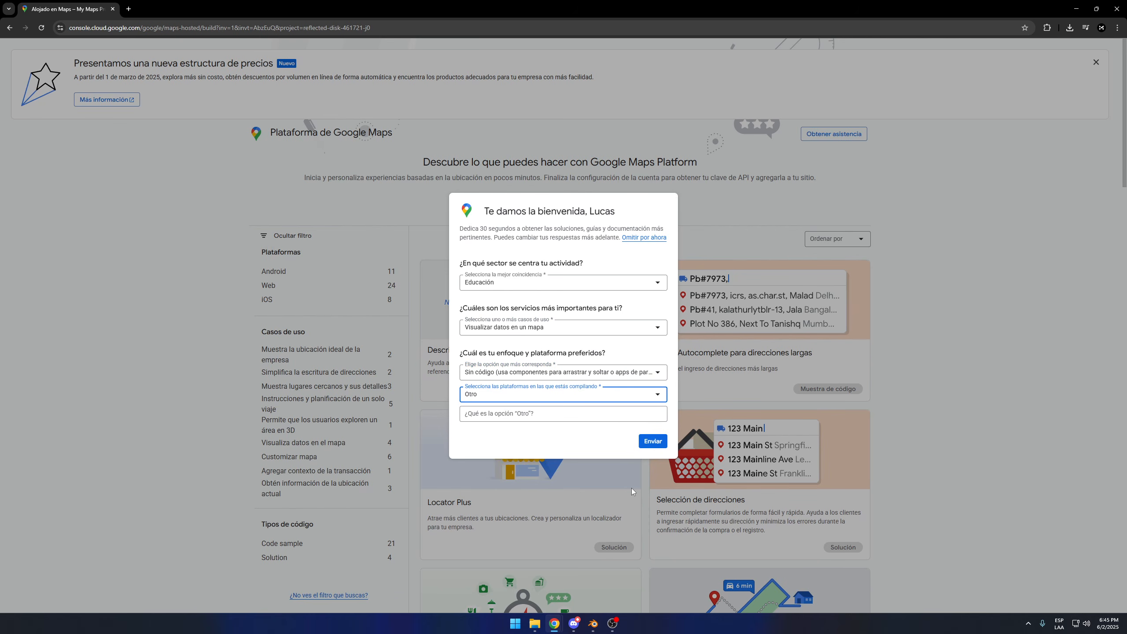
Step: Submit the welcome survey, then start the Google Maps Platform account setup and accept the account information terms
click(651, 442)
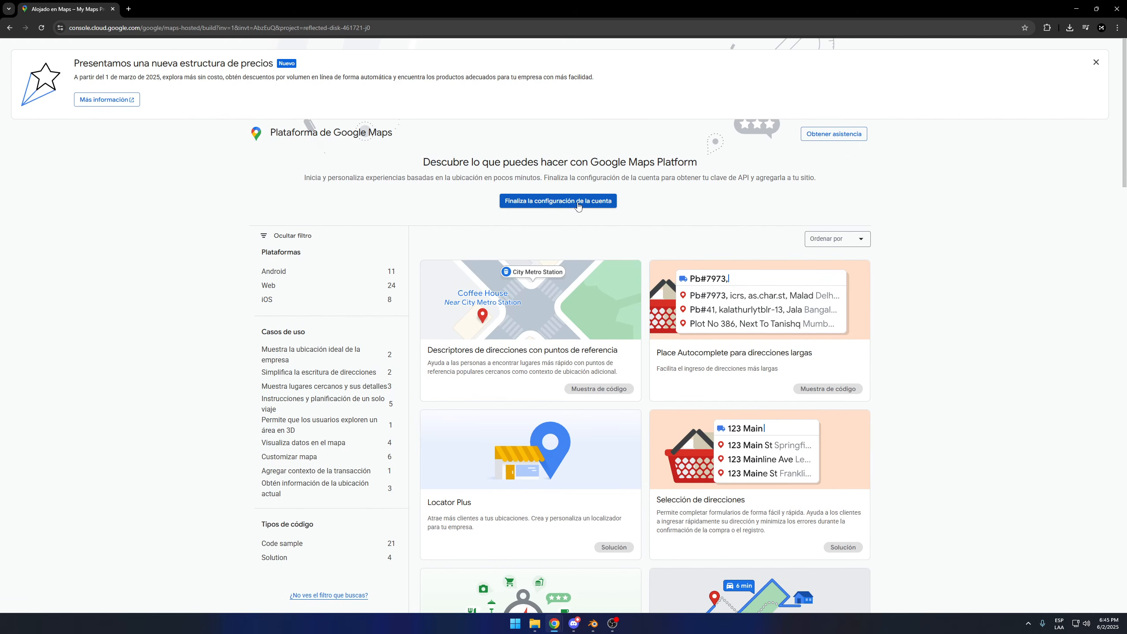
click(588, 202)
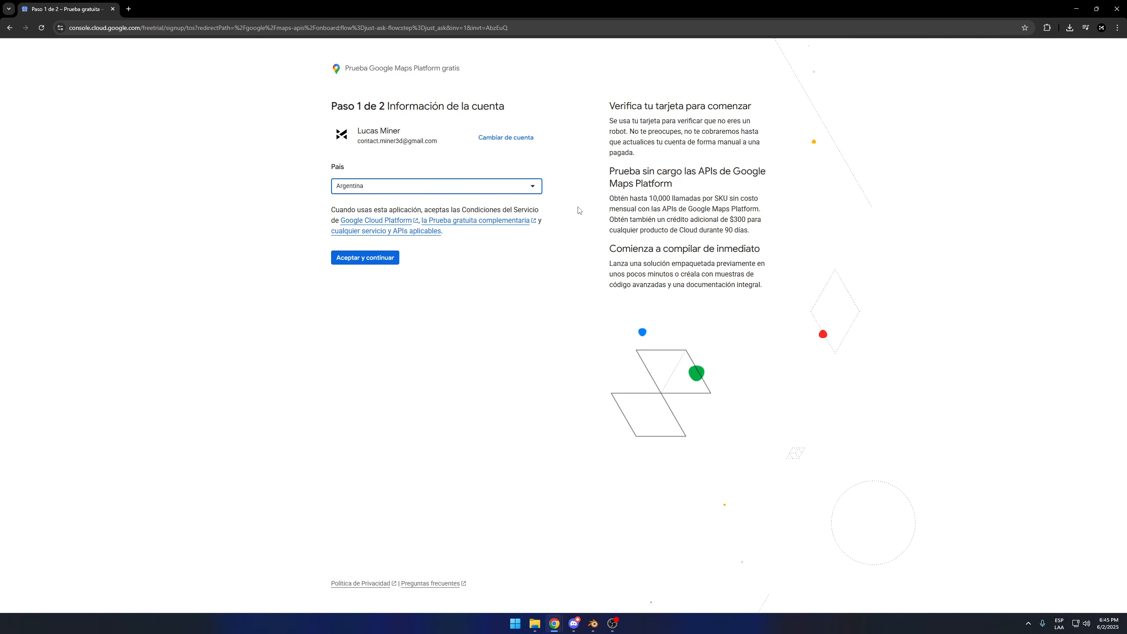
click(390, 258)
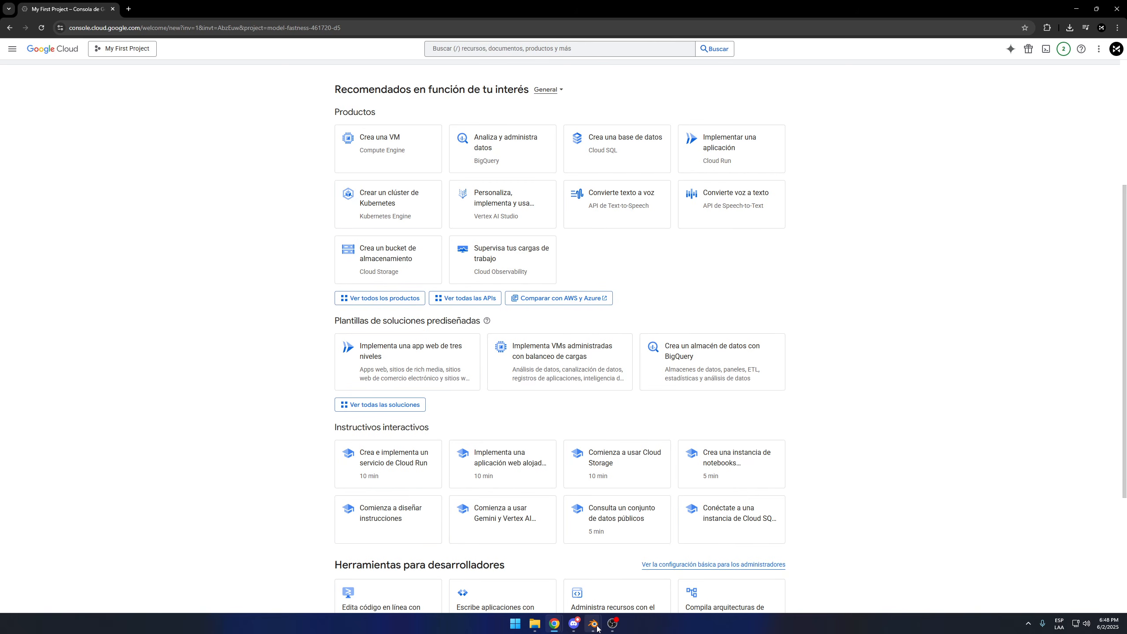
Step: Check the Google 3D Tiles Key field in Blender's Blosm preferences and return to the Google Cloud console in Chrome
mouse_move(593, 623)
click(630, 587)
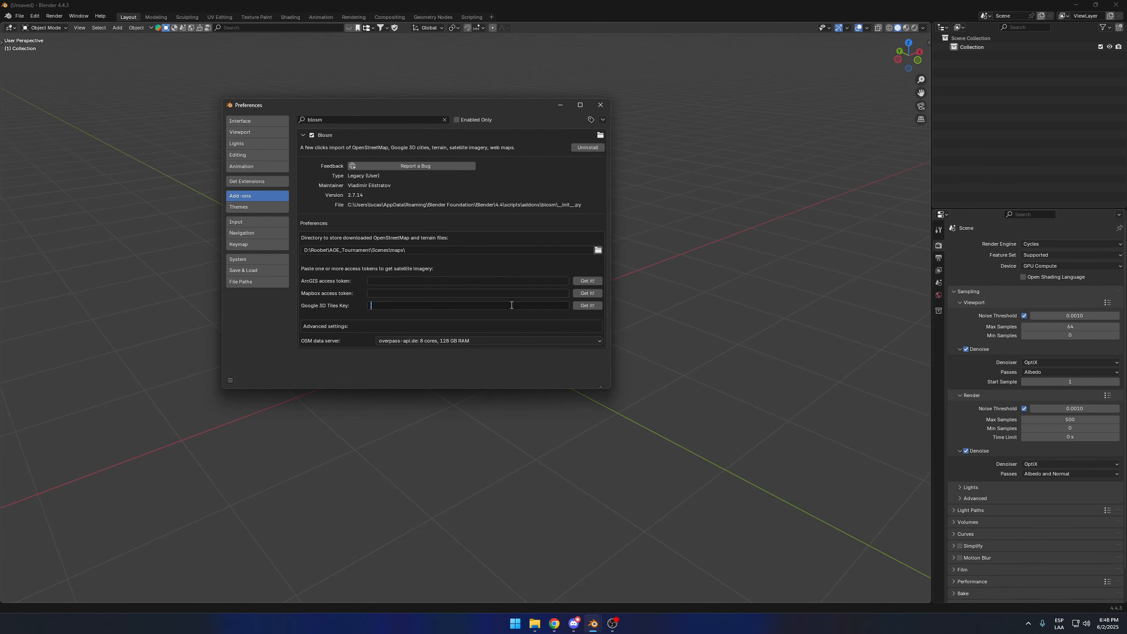
mouse_move(556, 626)
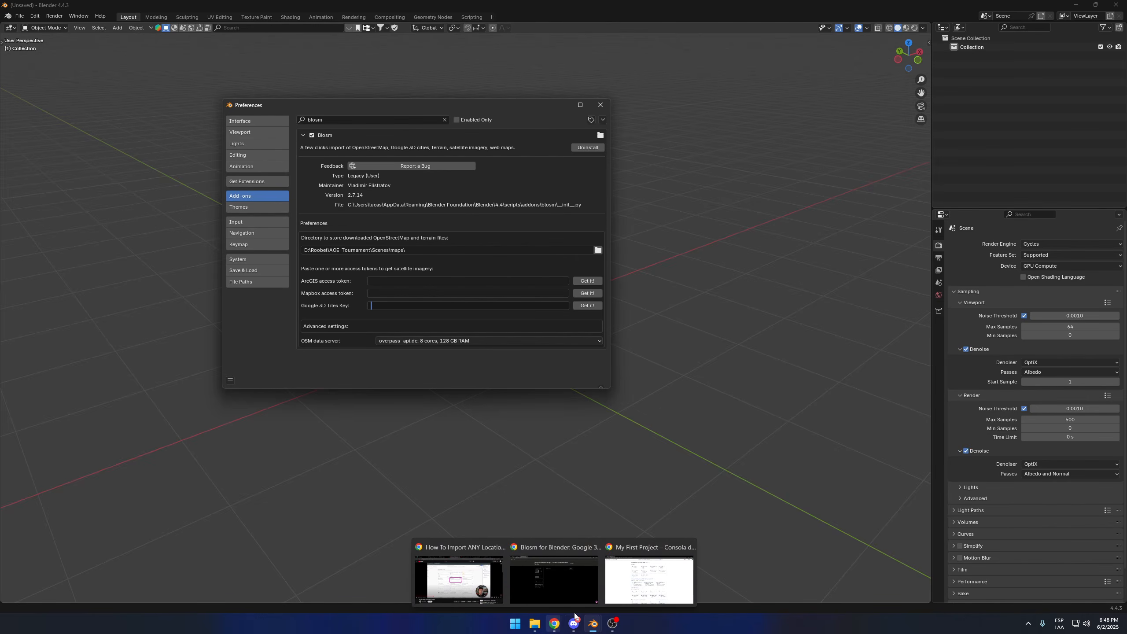
click(650, 578)
Step: Go to the project's Credenciales page under APIs y servicios and reveal the Maps Platform API Key
click(17, 51)
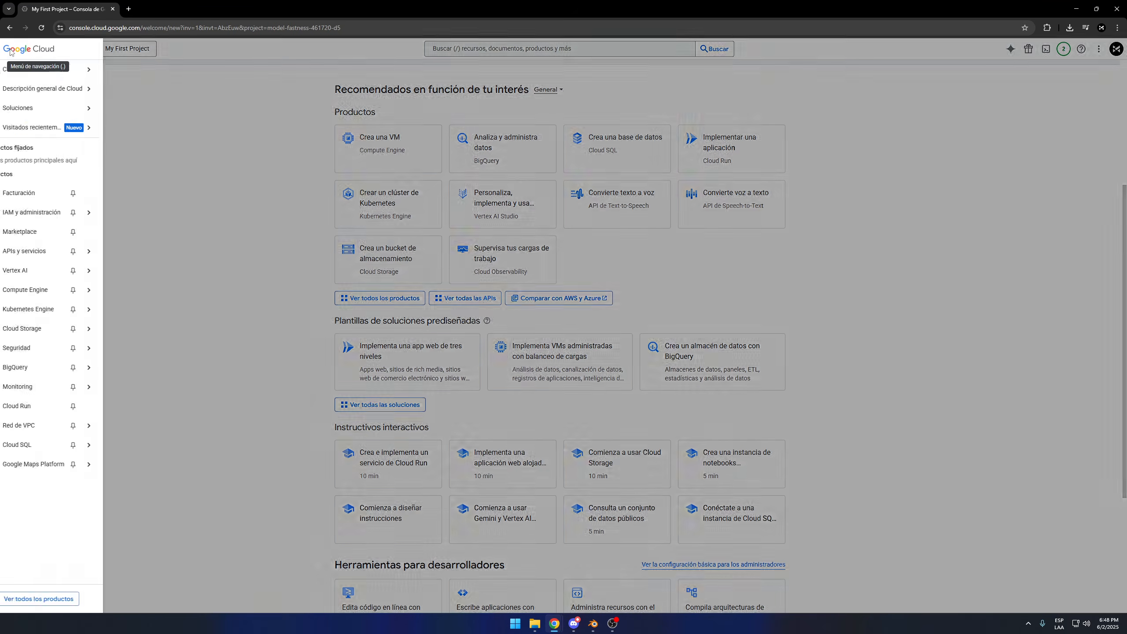
mouse_move(76, 257)
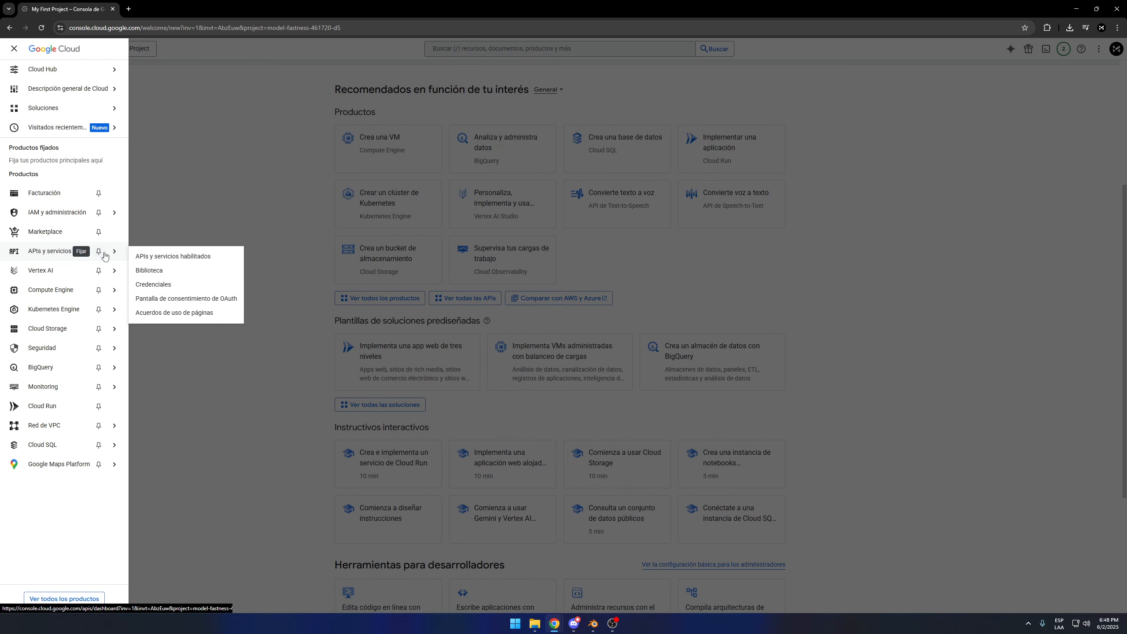
click(180, 289)
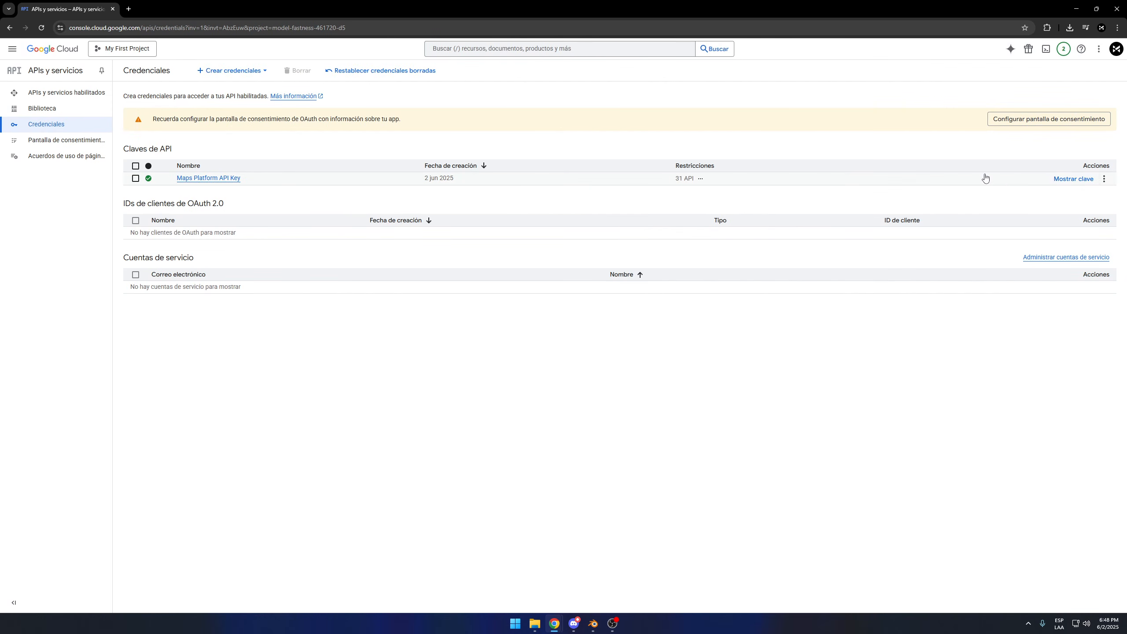
click(1069, 180)
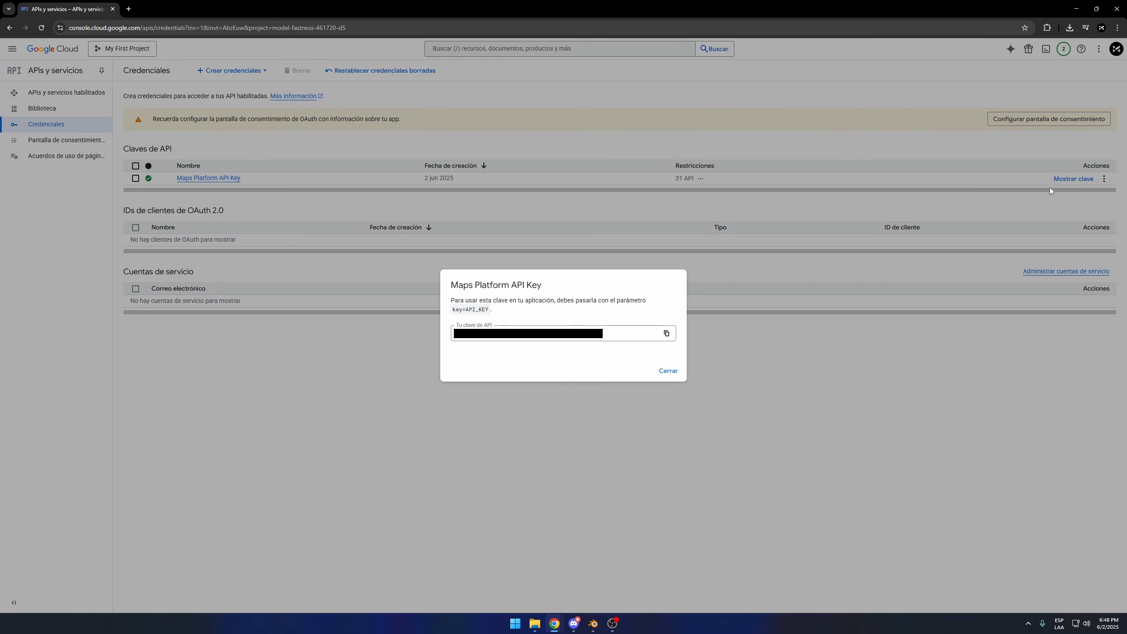
Step: Copy the Maps Platform API key, switch to Blender and paste it into Blosm's Google 3D Tiles Key field
click(556, 333)
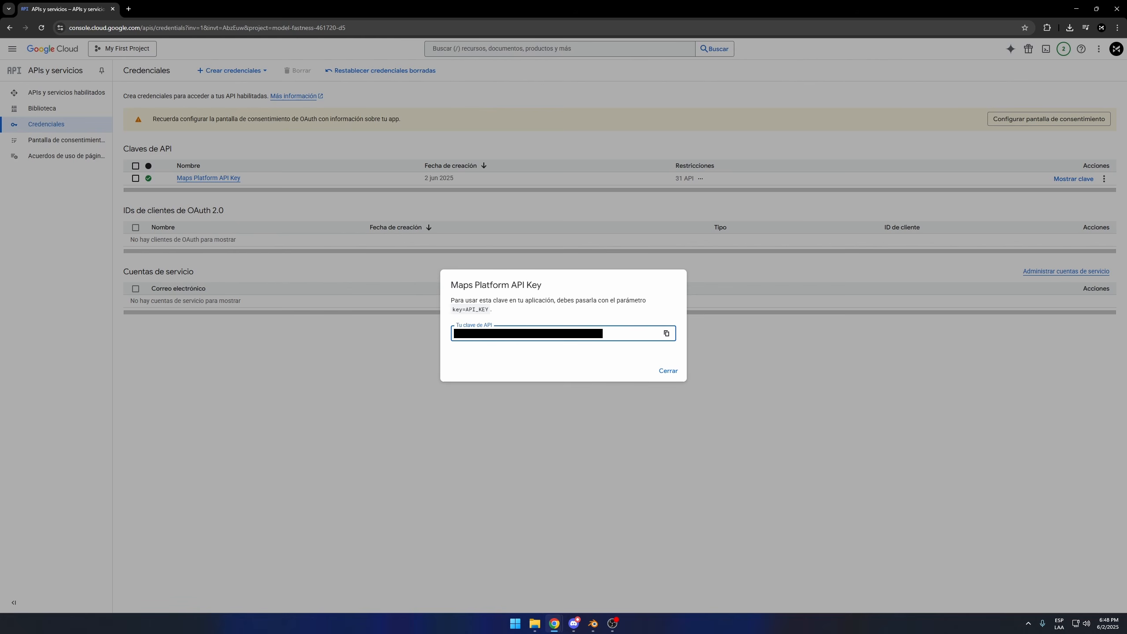
click(594, 624)
click(588, 543)
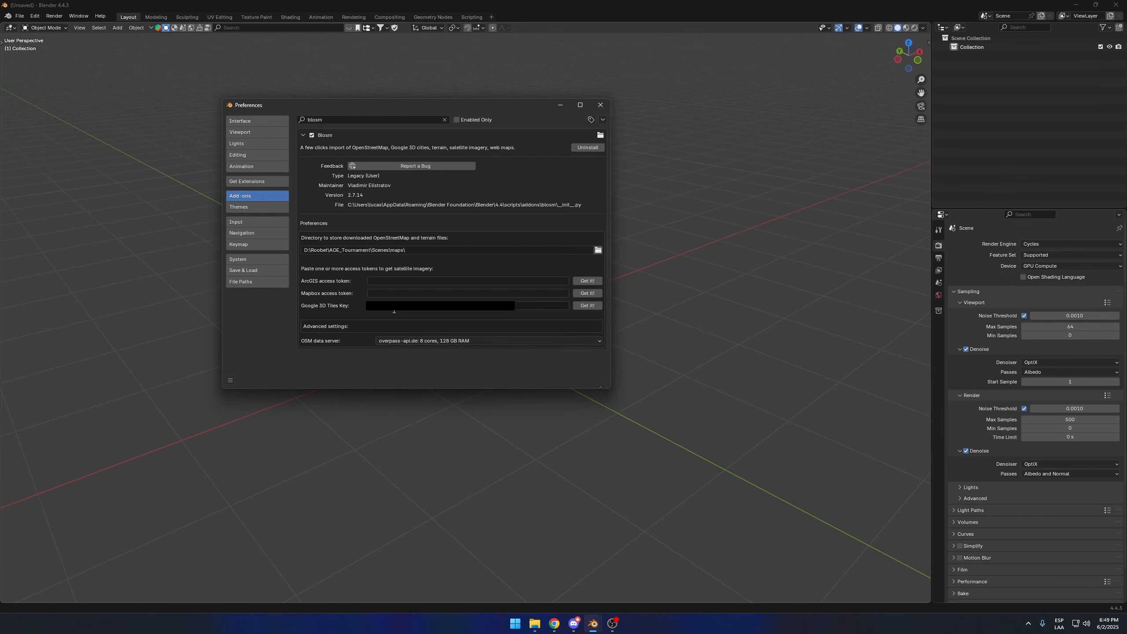
Step: Switch back to Chrome, dismiss the revealed API key and search the API library for "tiles"
key(alt+Tab)
click(672, 372)
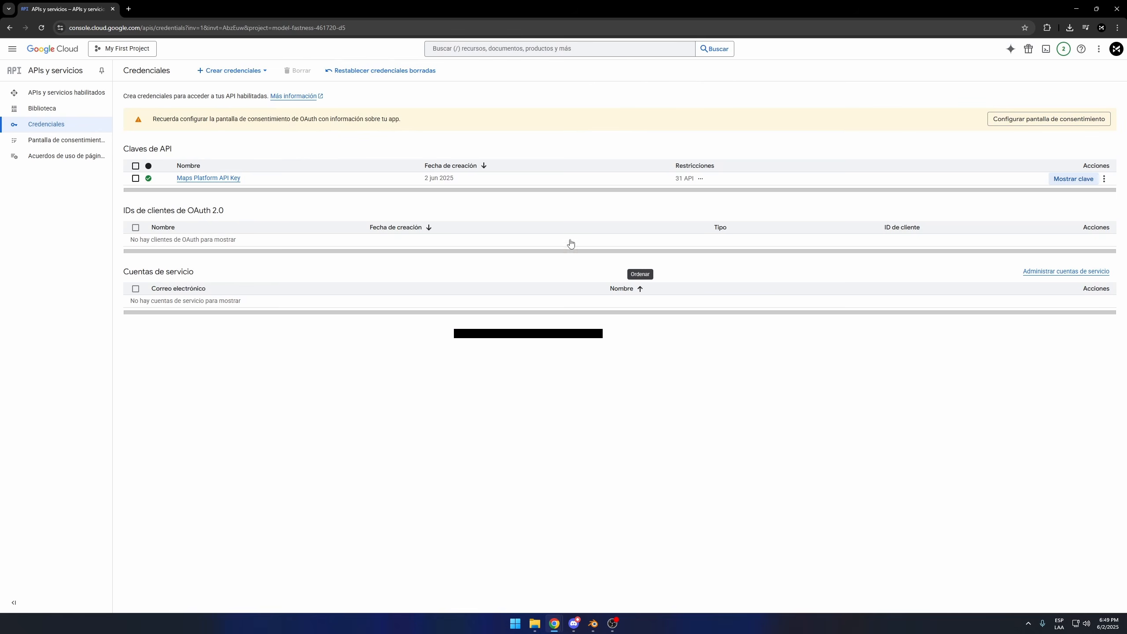
click(43, 112)
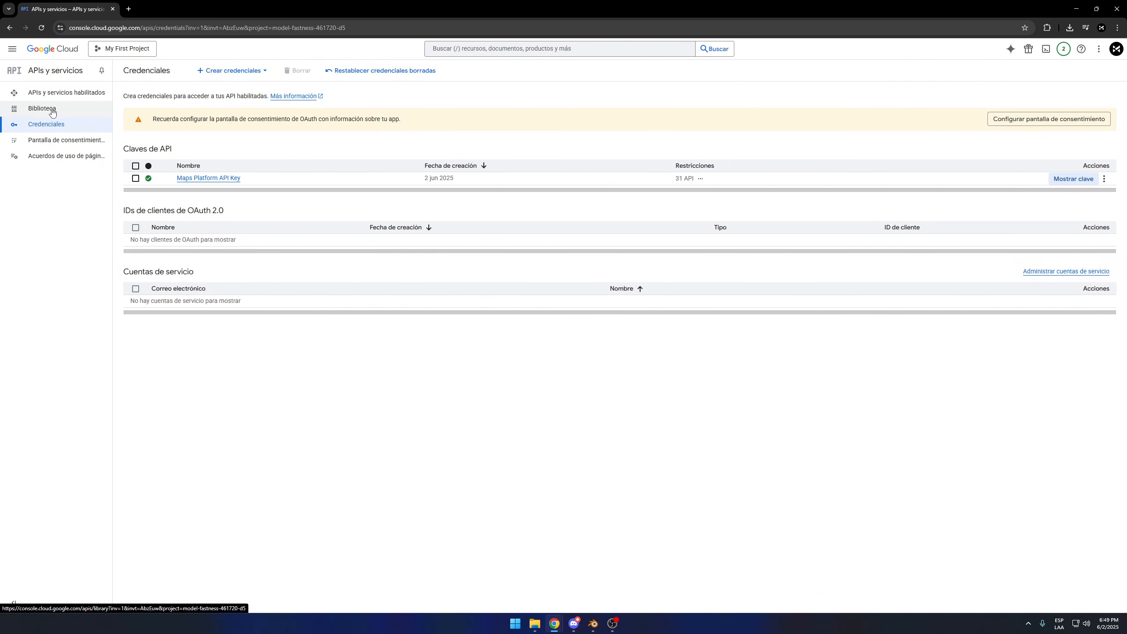
scroll(490, 234, down, 5)
scroll(490, 234, up, 5)
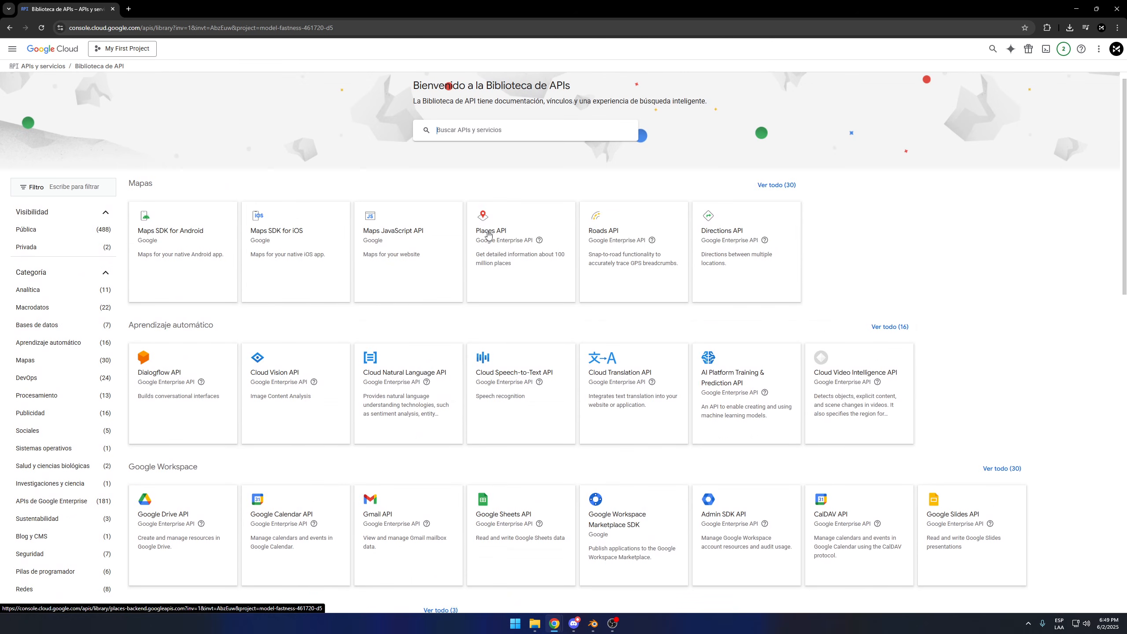
scroll(562, 239, down, 10)
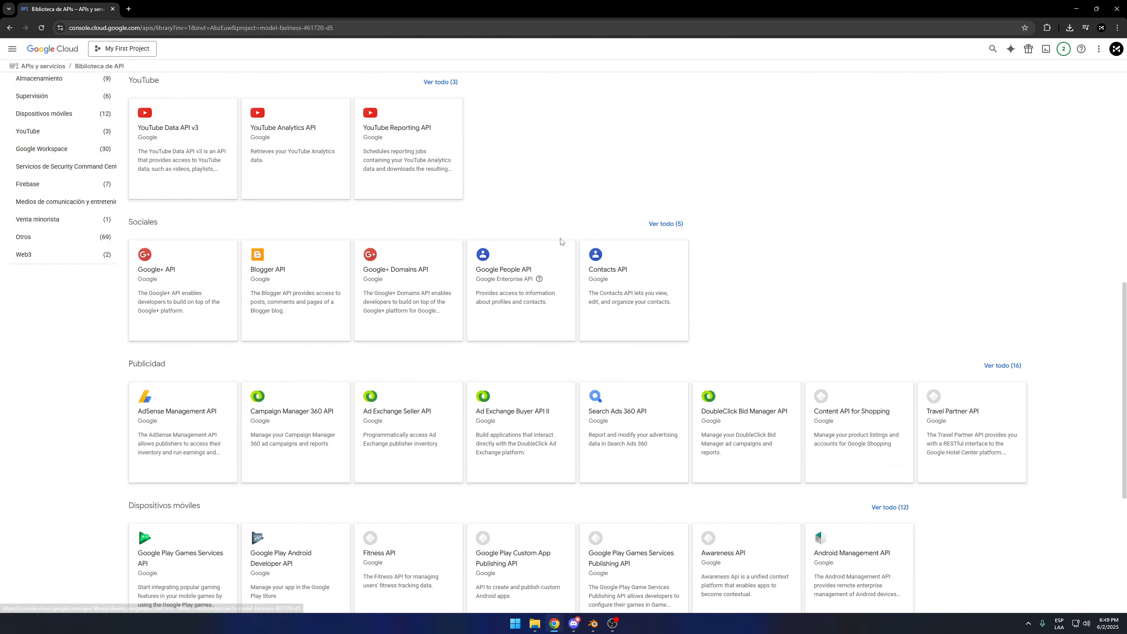
scroll(558, 275, up, 10)
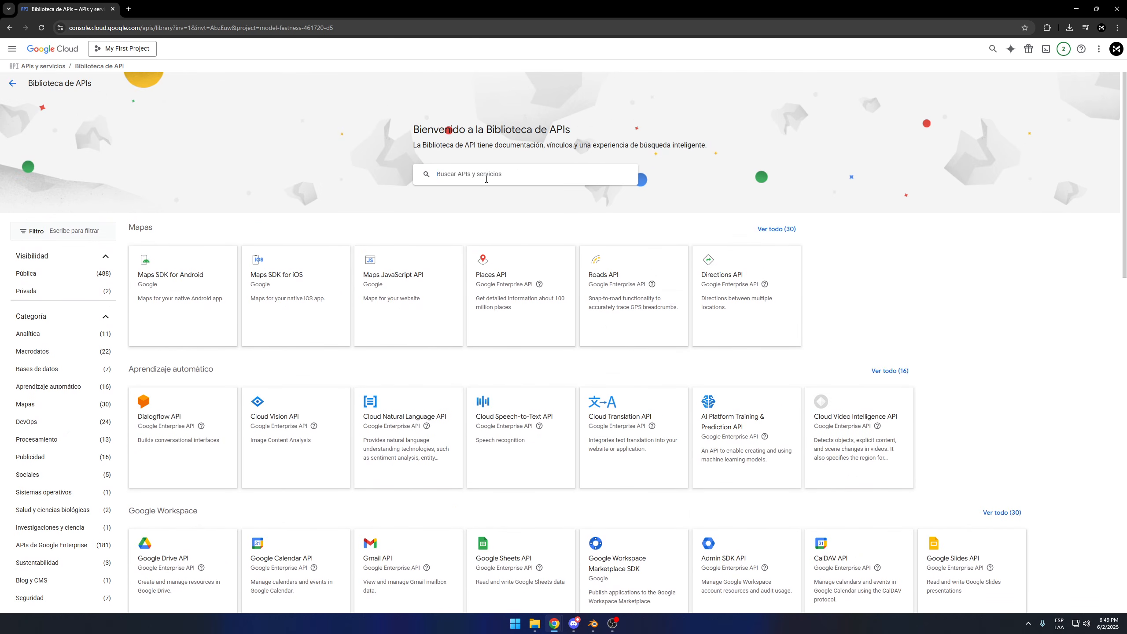
text(tiles)
key(Return)
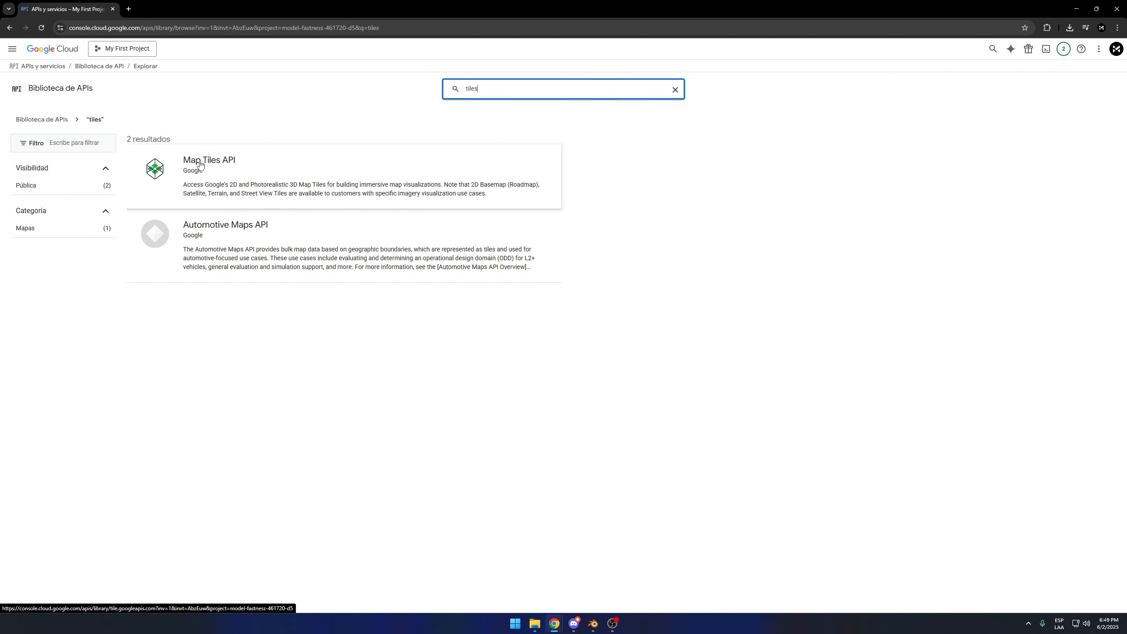
Step: Check on the Map Tiles API product page whether the API is enabled, and close the browser window
click(223, 167)
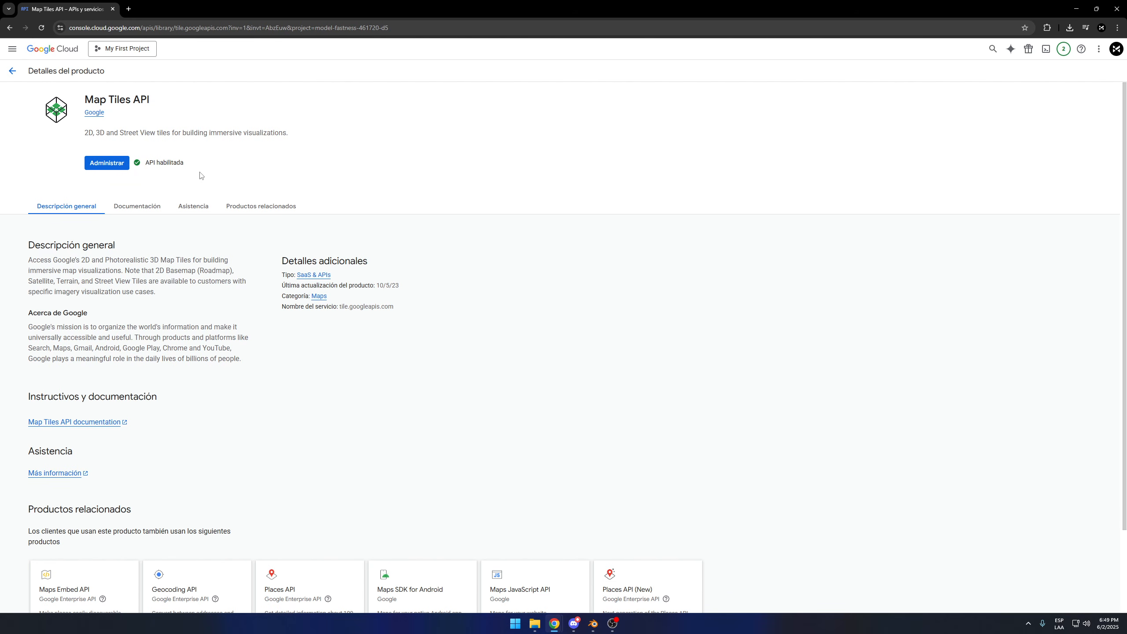
drag(210, 169, 135, 164)
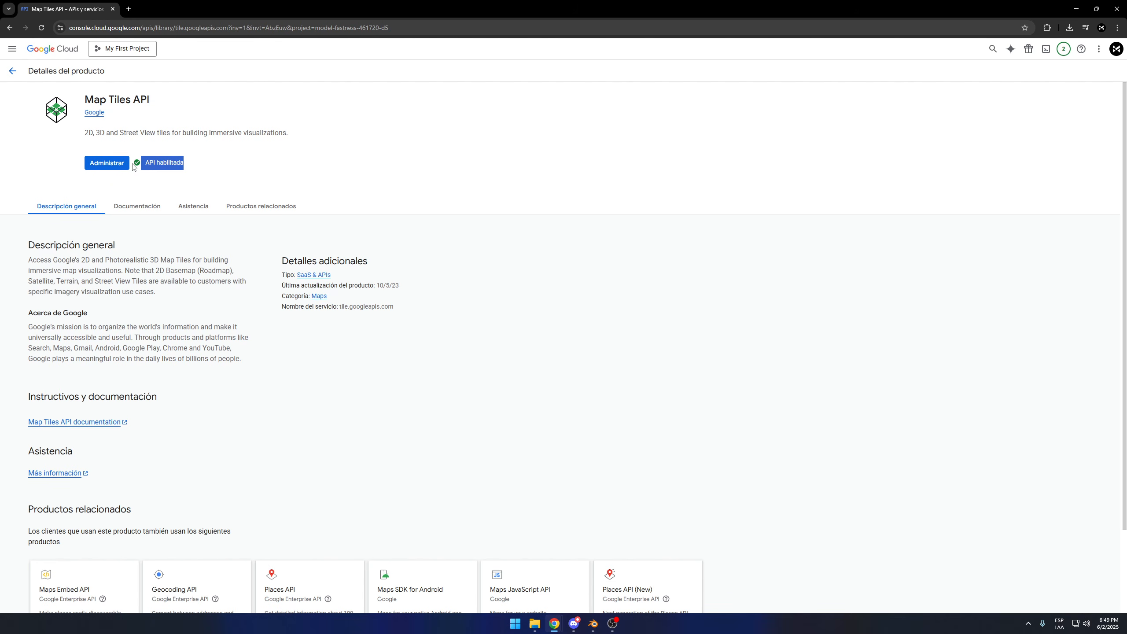
click(269, 180)
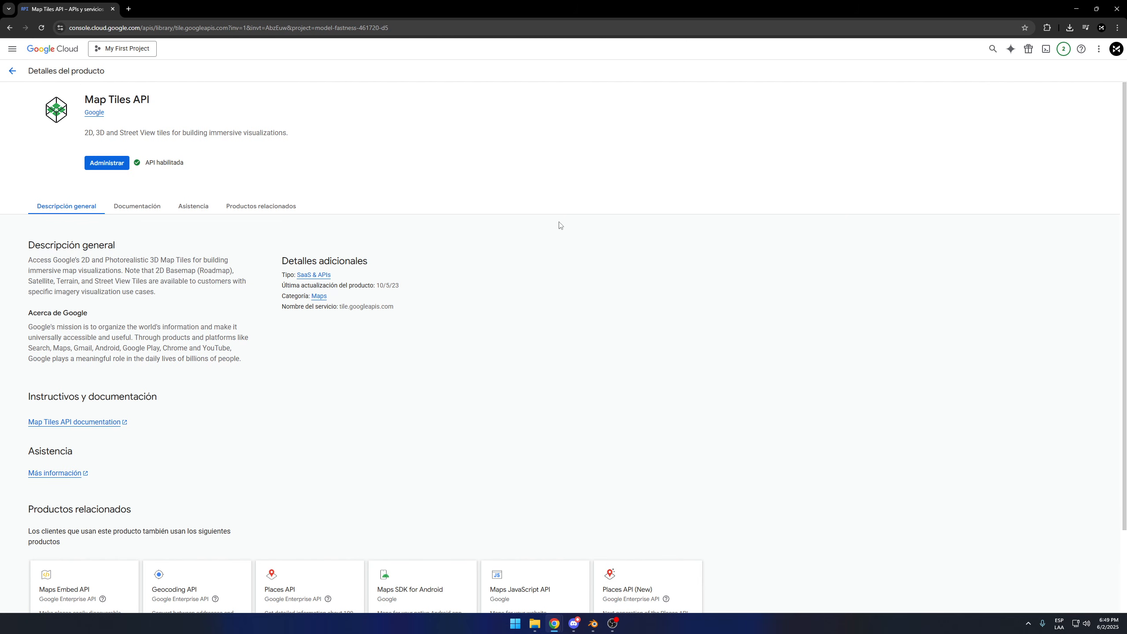
click(1117, 9)
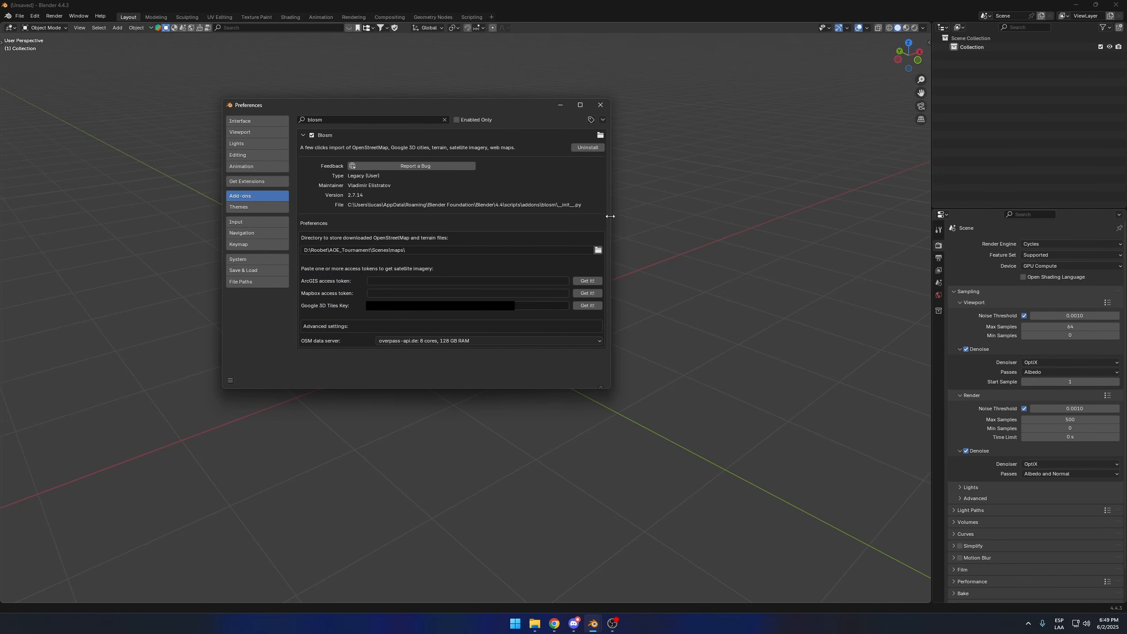
Step: Close the Preferences, restart Blender and reopen its add-on preferences away from the corner of the screen
click(601, 105)
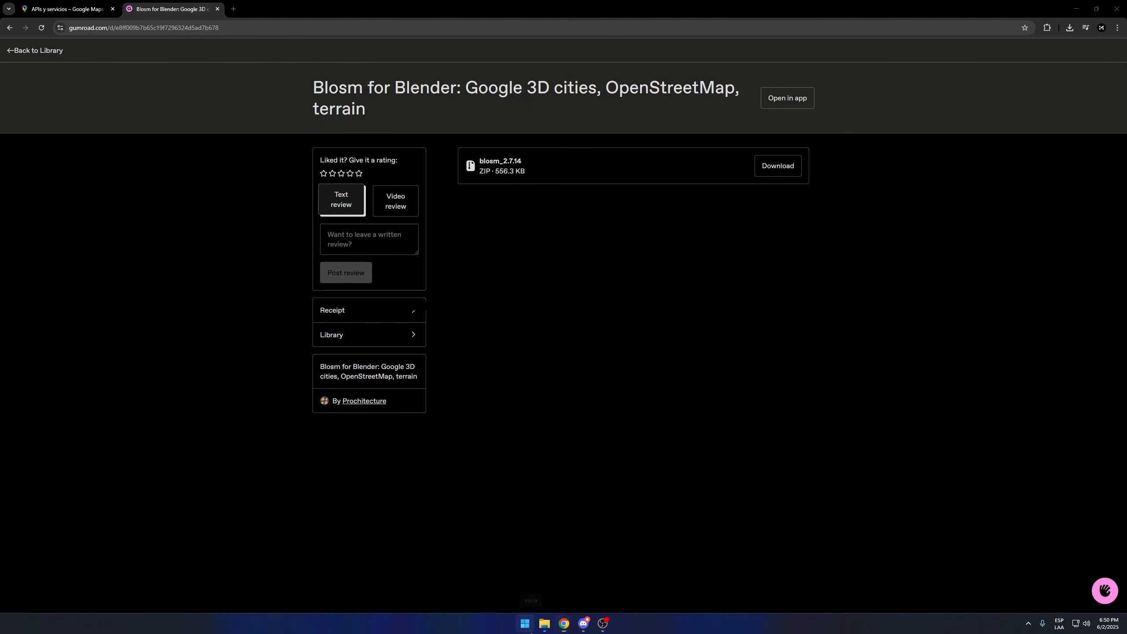
click(530, 630)
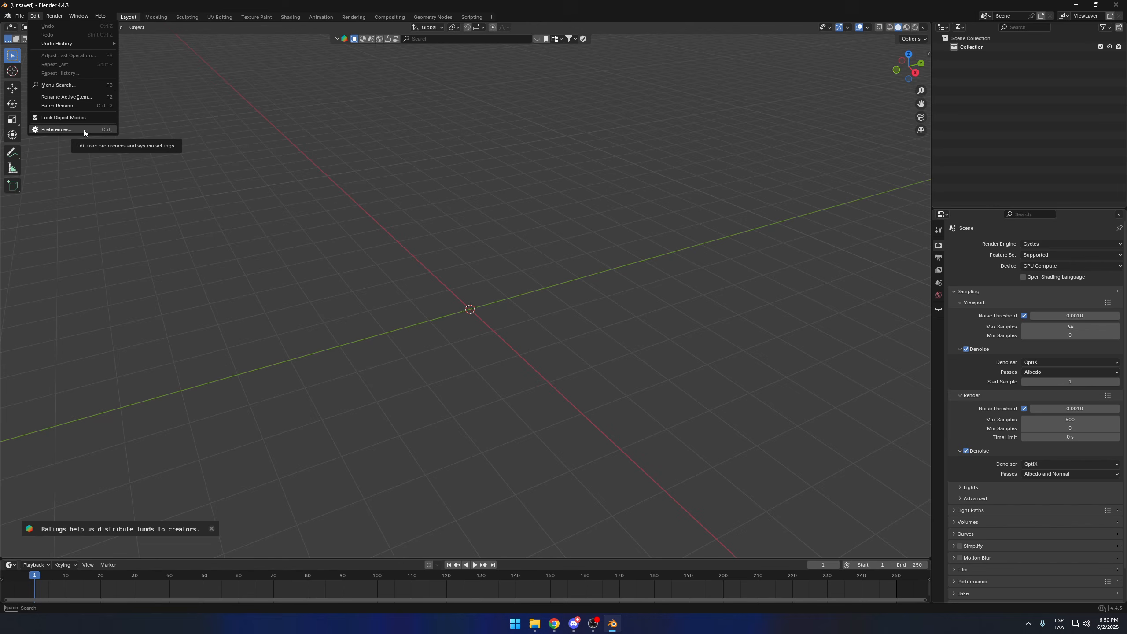
click(83, 129)
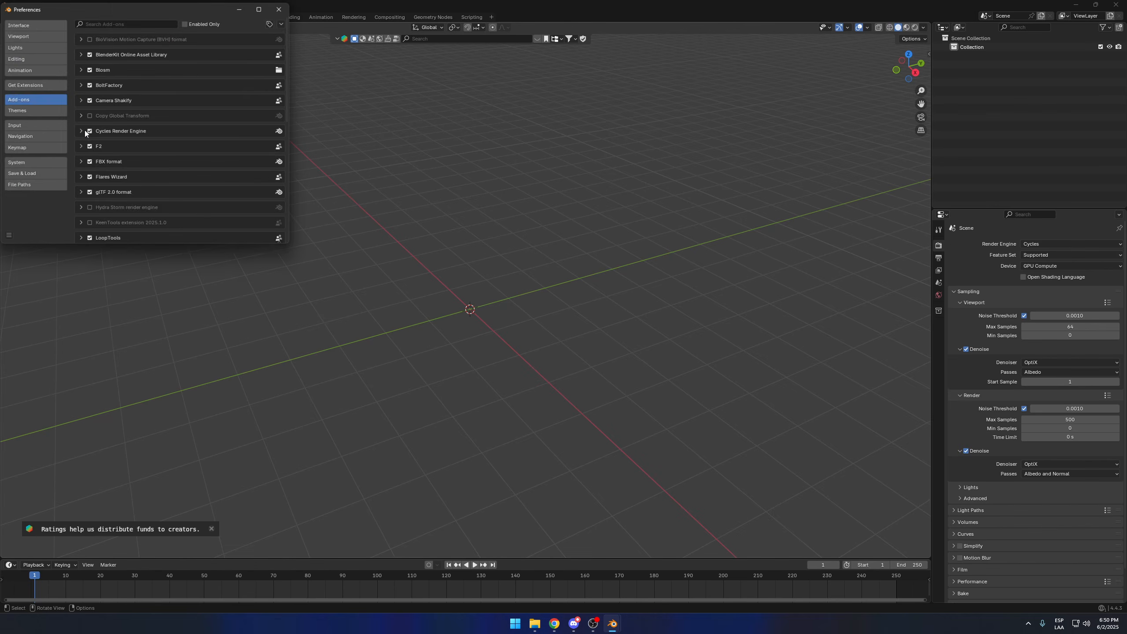
drag(108, 9, 223, 53)
Step: Expand the Blosm add-on's settings, paste the API key into its Google 3D Tiles Key field and widen the Preferences window
click(194, 114)
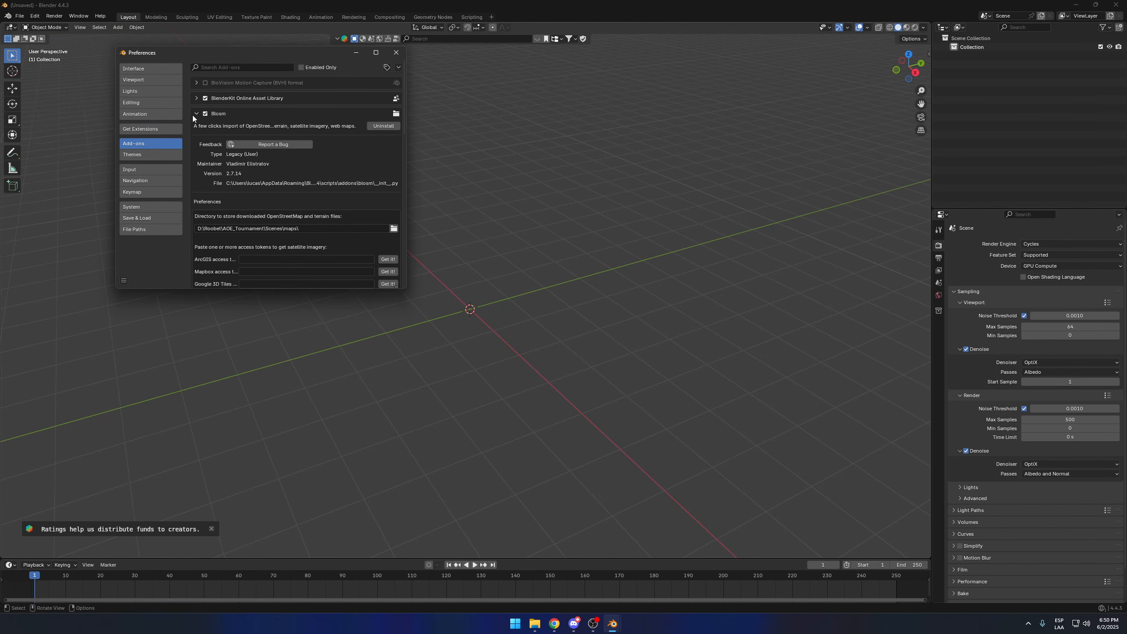
scroll(307, 155, down, 2)
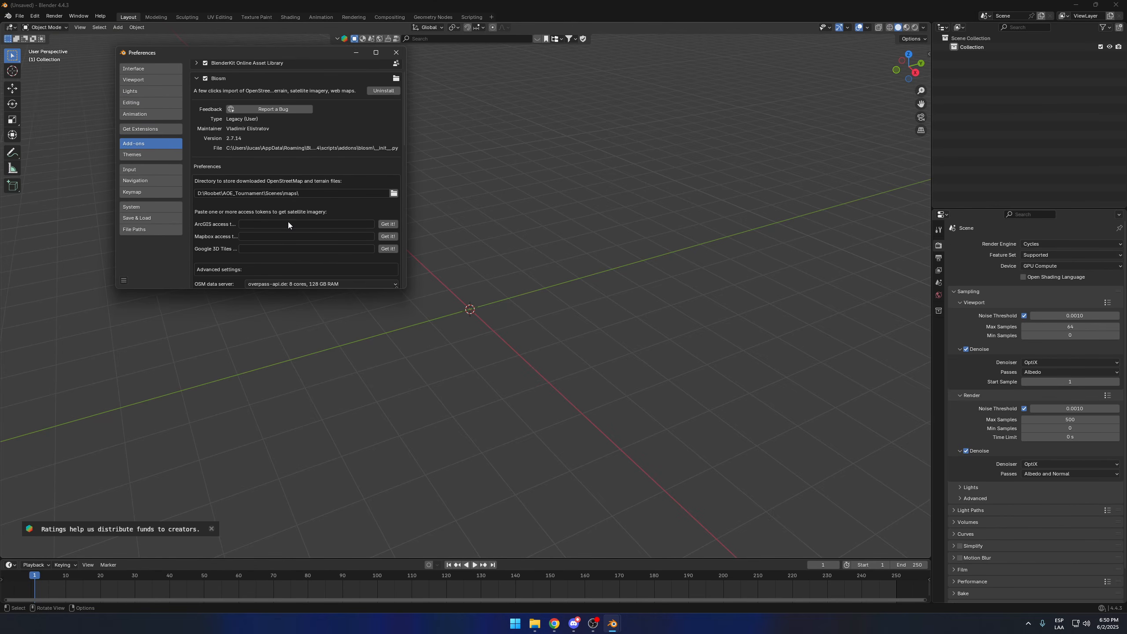
key(ctrl+v)
drag(405, 248, 480, 249)
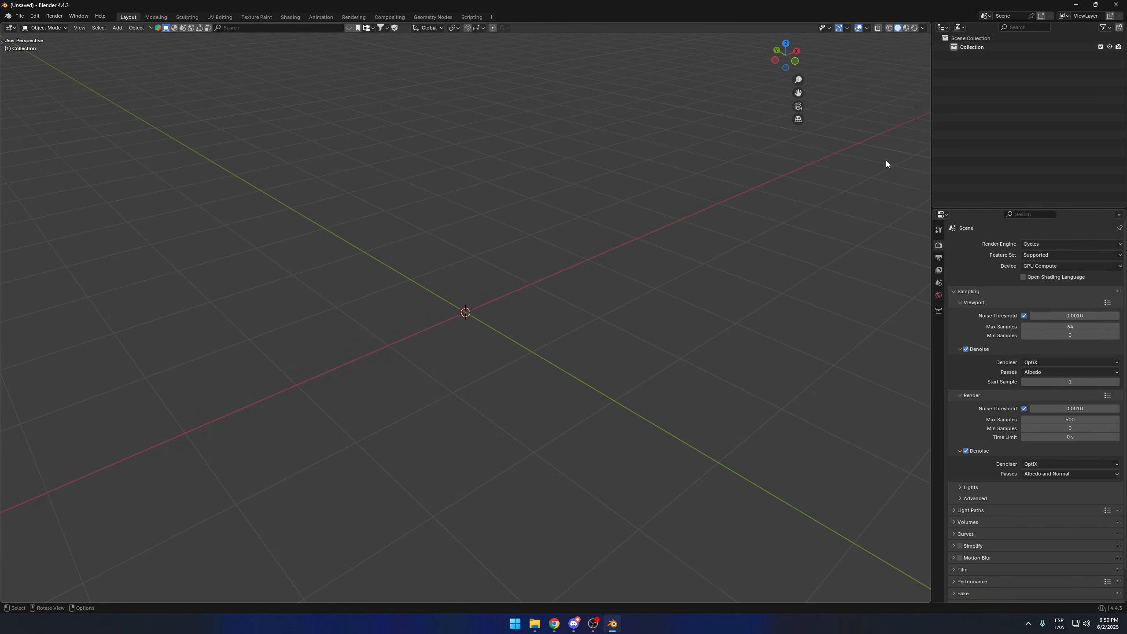
Step: Show the Blosm settings in the 3D viewport at a wider size and set the import data type to 3D Tiles
key(n)
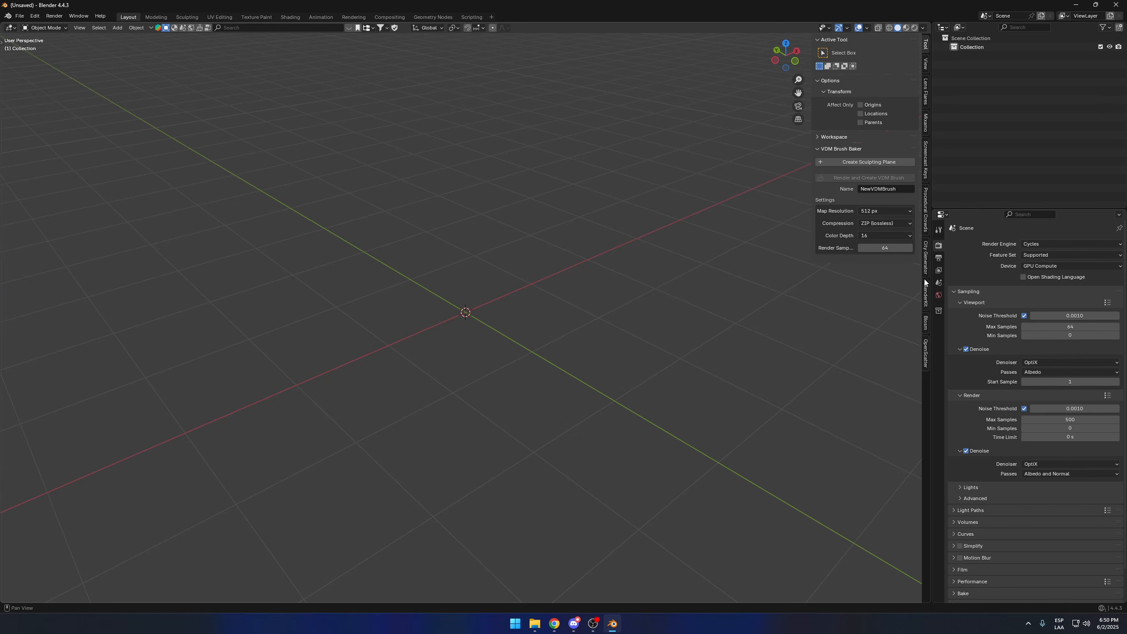
click(925, 327)
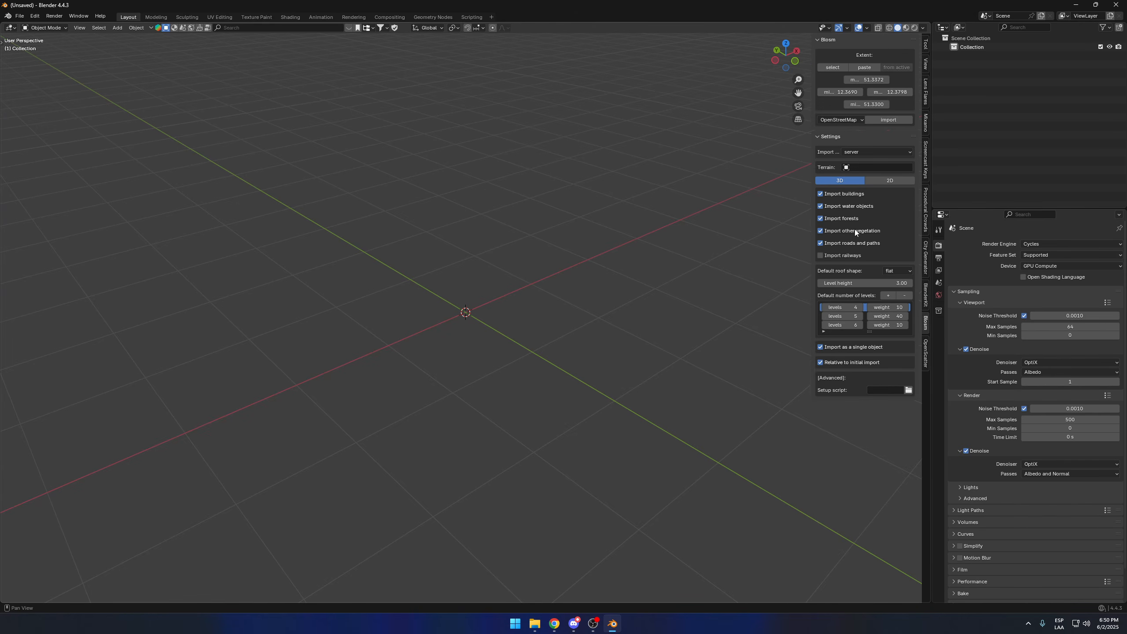
drag(813, 90, 716, 81)
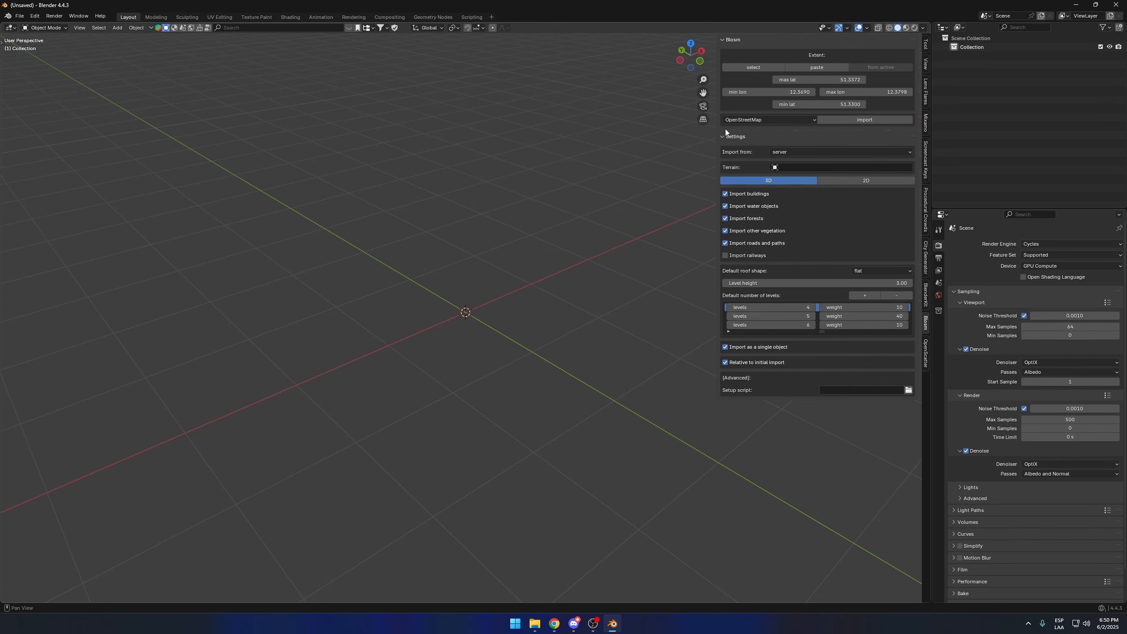
click(749, 123)
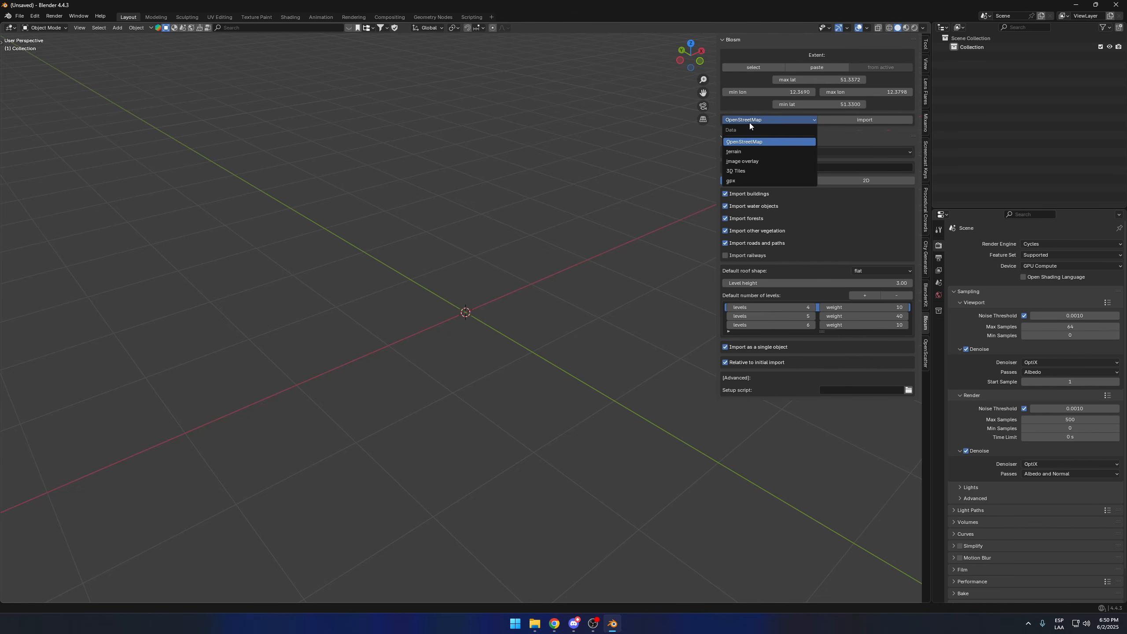
click(755, 173)
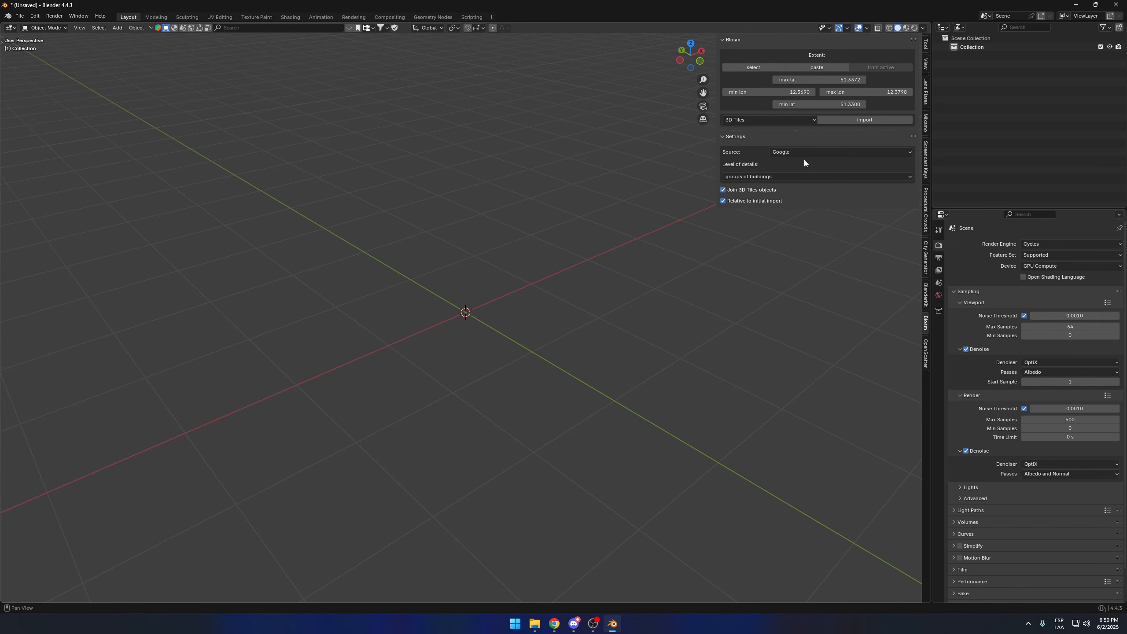
Step: Set the 3D Tiles level of details to buildings with more details and open the geographical map for selecting the extent
click(750, 176)
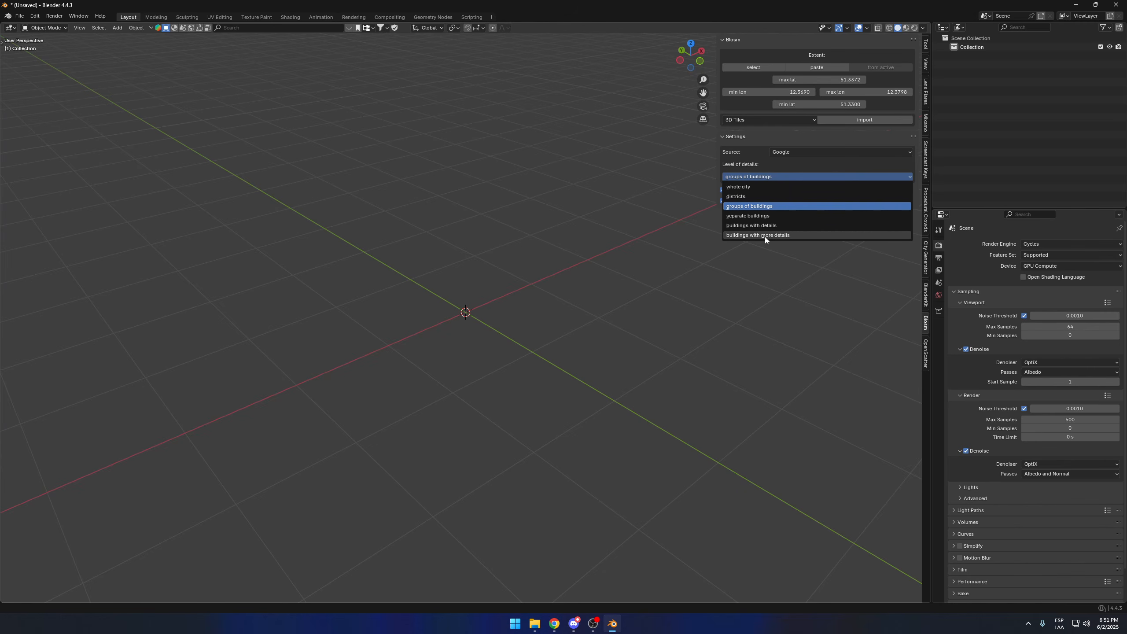
click(789, 236)
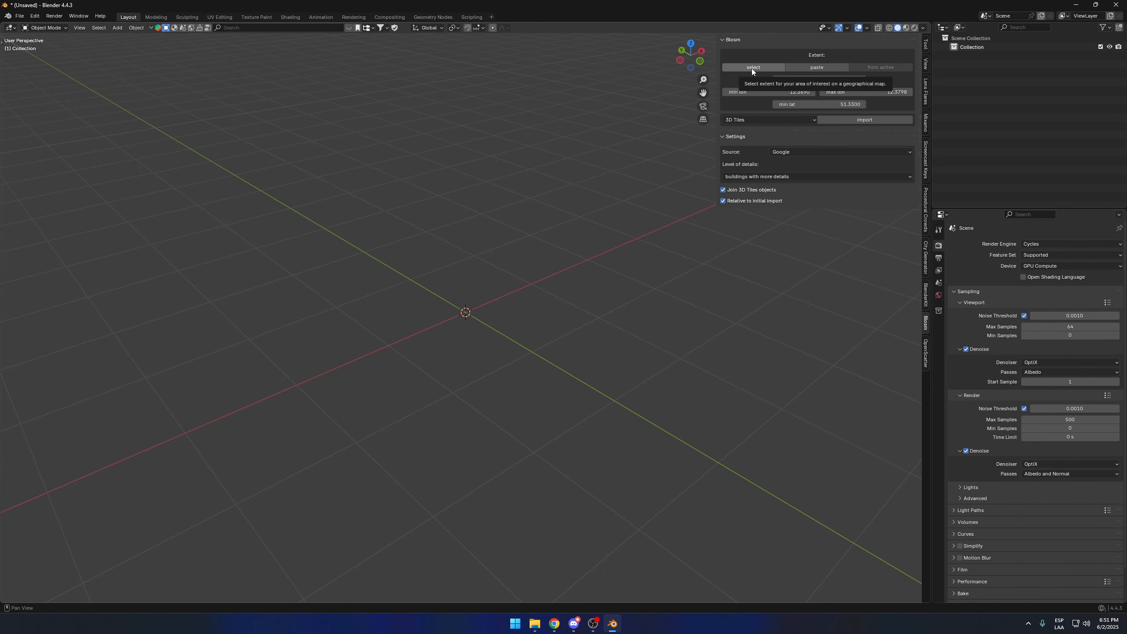
click(752, 69)
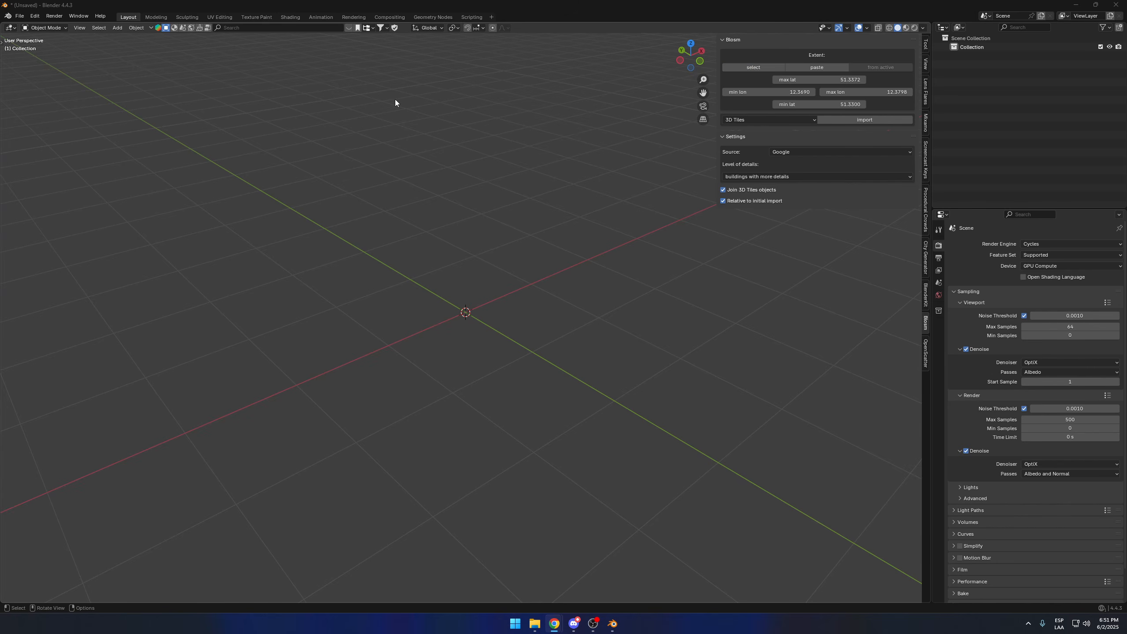
Step: Search the extent map for "plaza de mayo" and go to the Buenos Aires result
drag(0, 104, 539, 1)
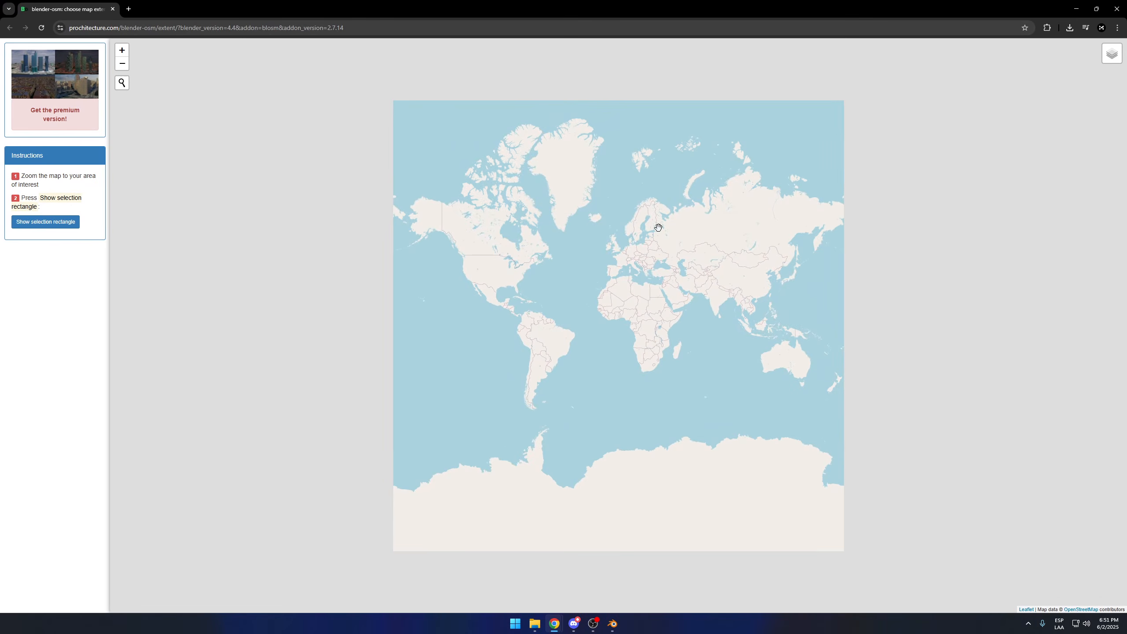
click(121, 83)
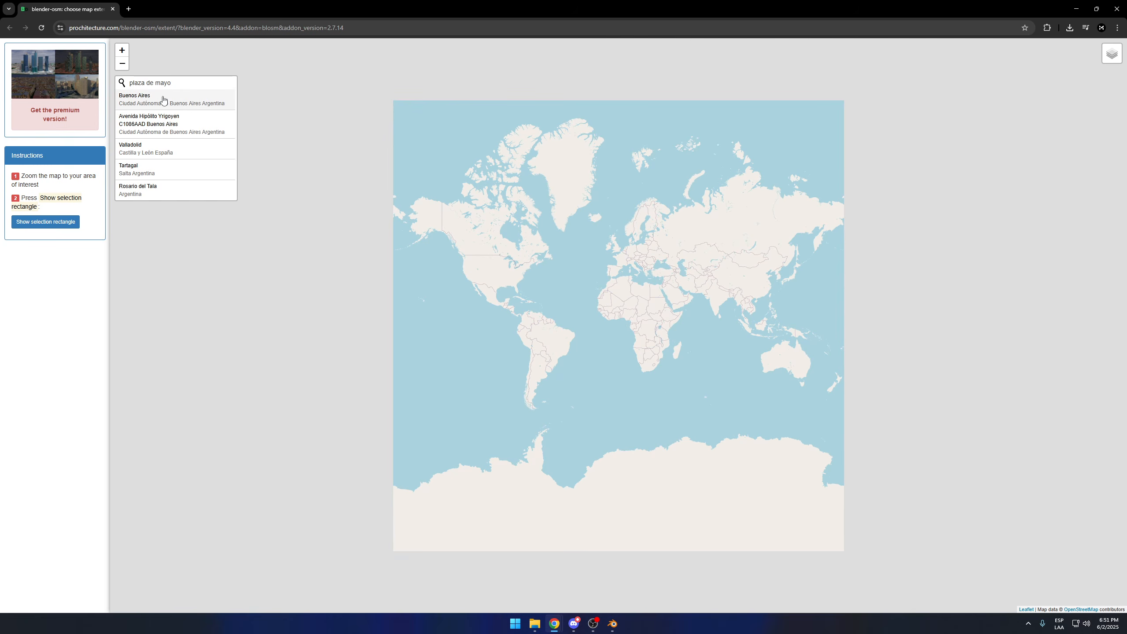
click(163, 101)
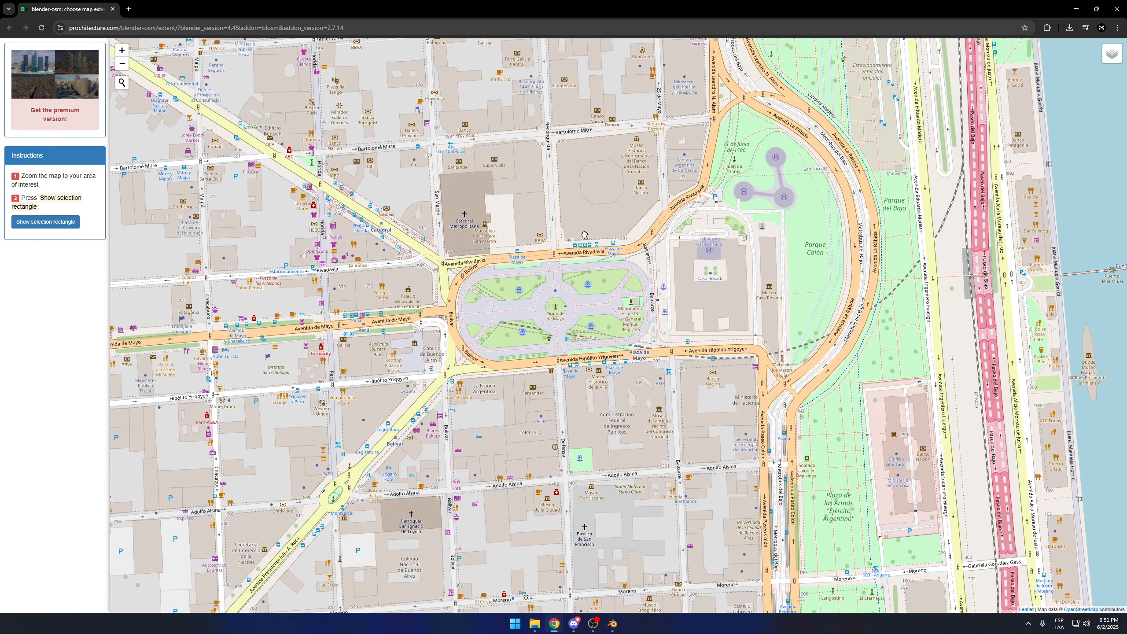
Step: Show the selection rectangle and resize it to cover about 0.9 x 0.6 km around Plaza de Mayo and Casa Rosada
click(40, 226)
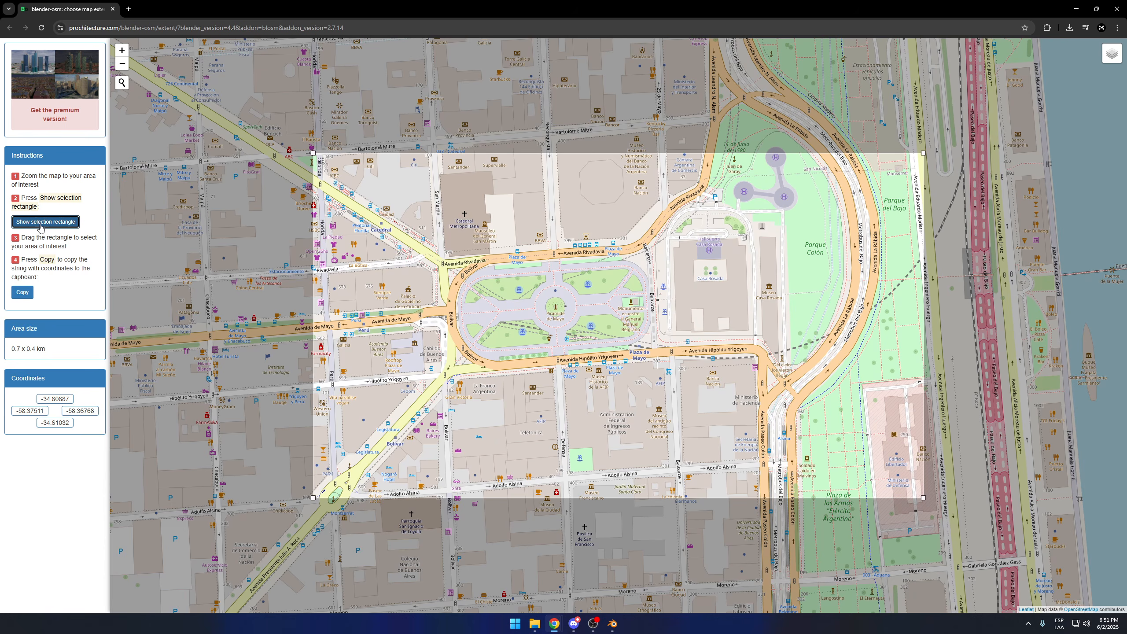
mouse_move(313, 151)
mouse_down()
mouse_move(428, 151)
mouse_move(424, 133)
mouse_move(319, 142)
mouse_up()
scroll(614, 237, down, 1)
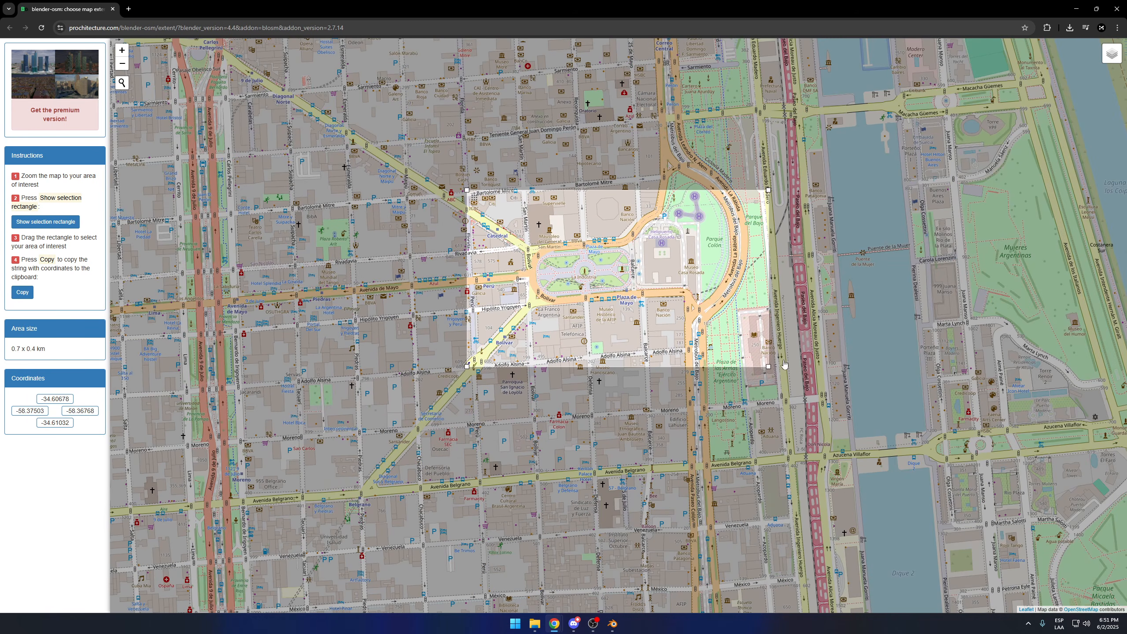
drag(768, 366, 1049, 514)
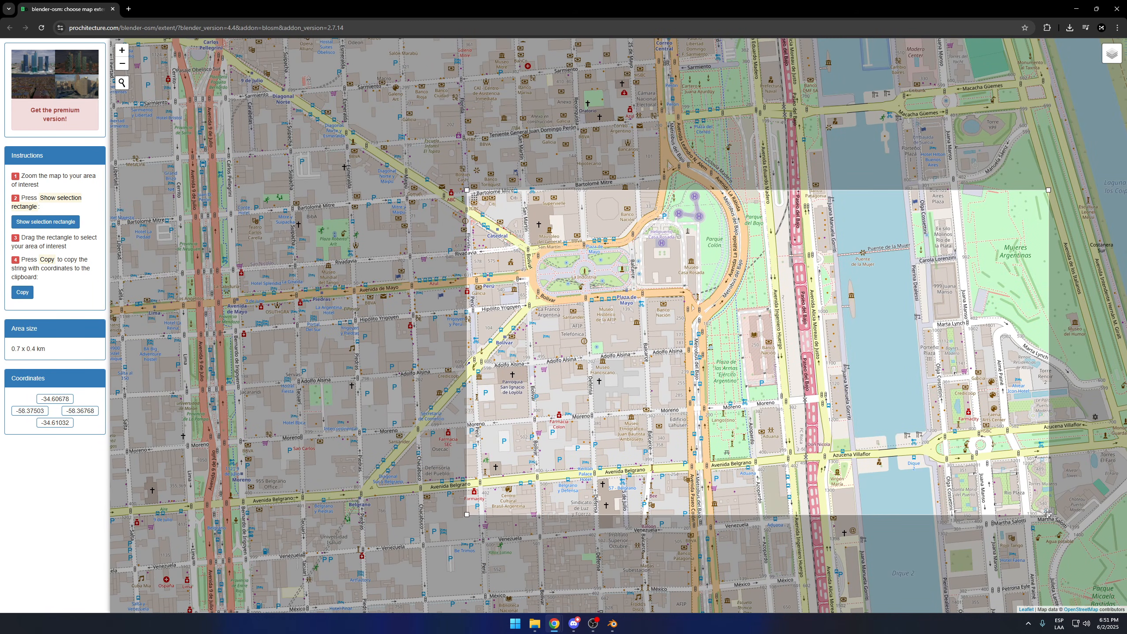
drag(1049, 514, 698, 353)
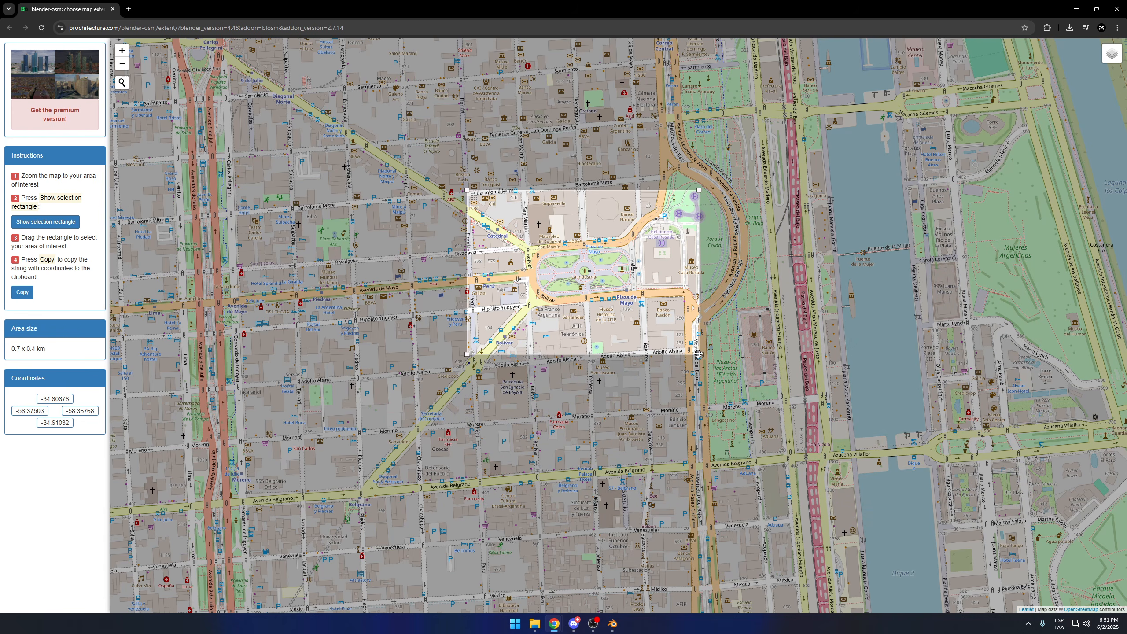
drag(466, 191, 449, 167)
drag(744, 387, 742, 390)
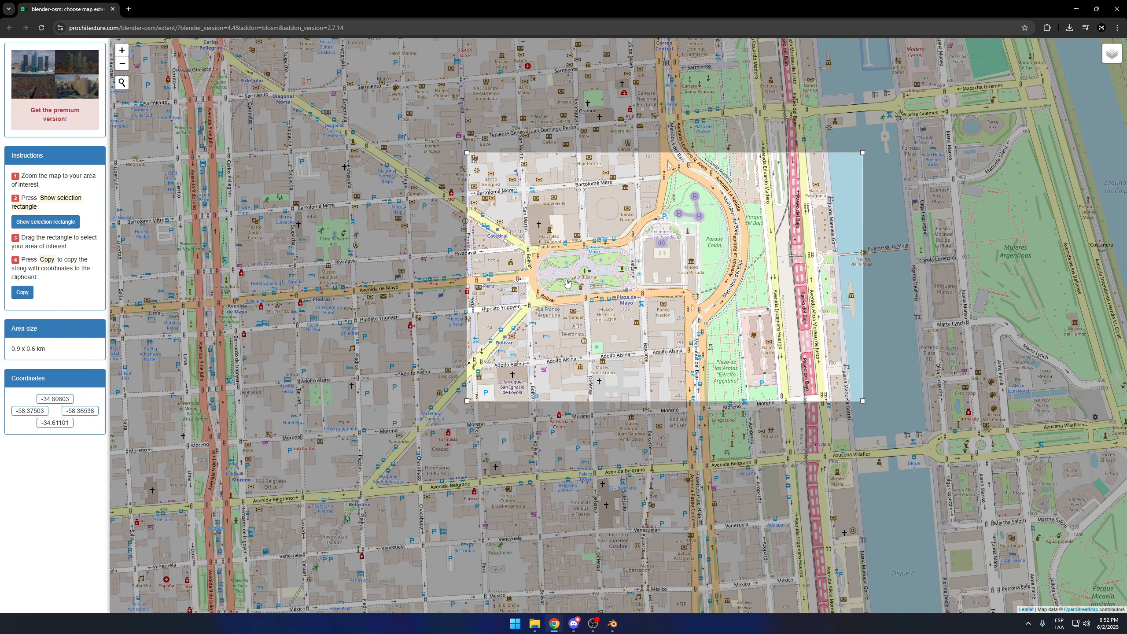
Step: Copy the selected area's coordinates, paste them into Blosm's extent in Blender and import the 3D Tiles
click(23, 293)
click(23, 293)
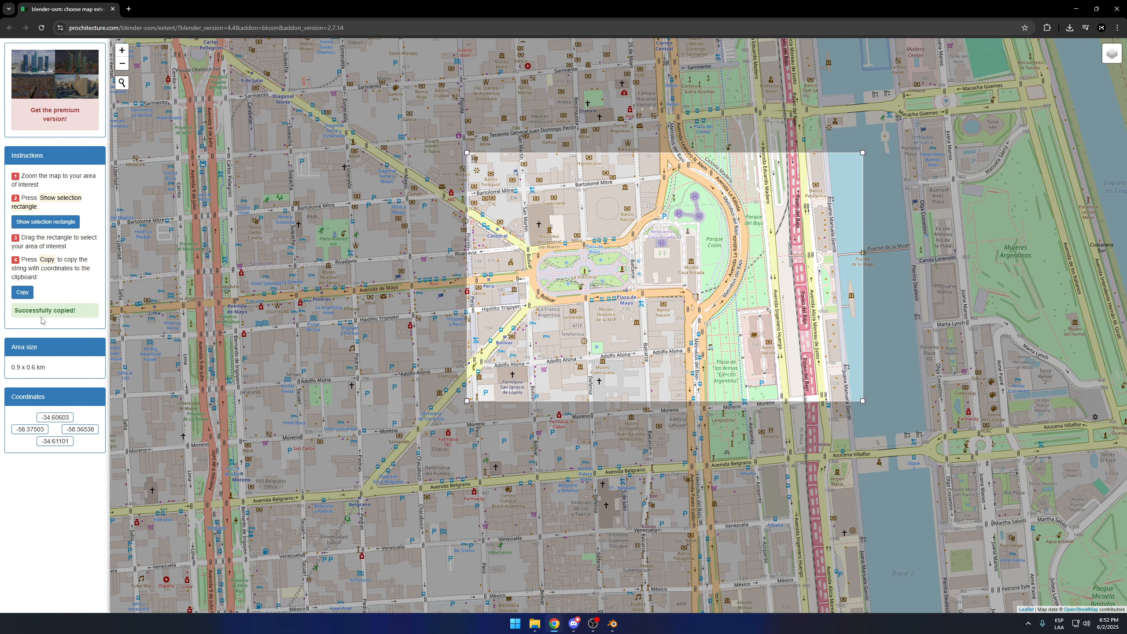
click(612, 624)
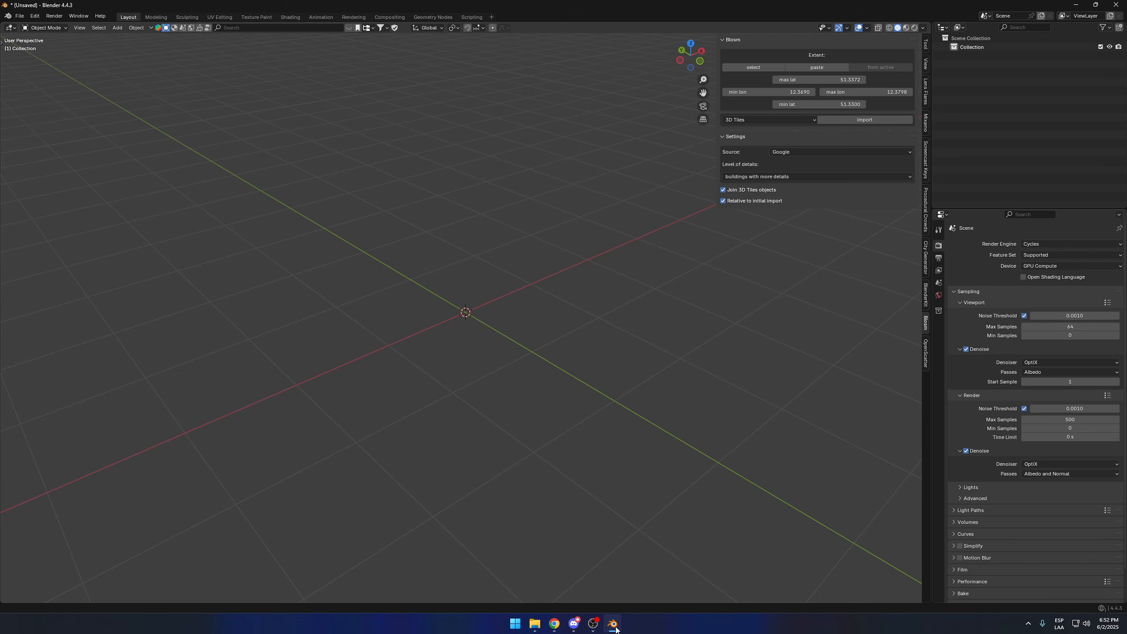
click(834, 71)
click(871, 120)
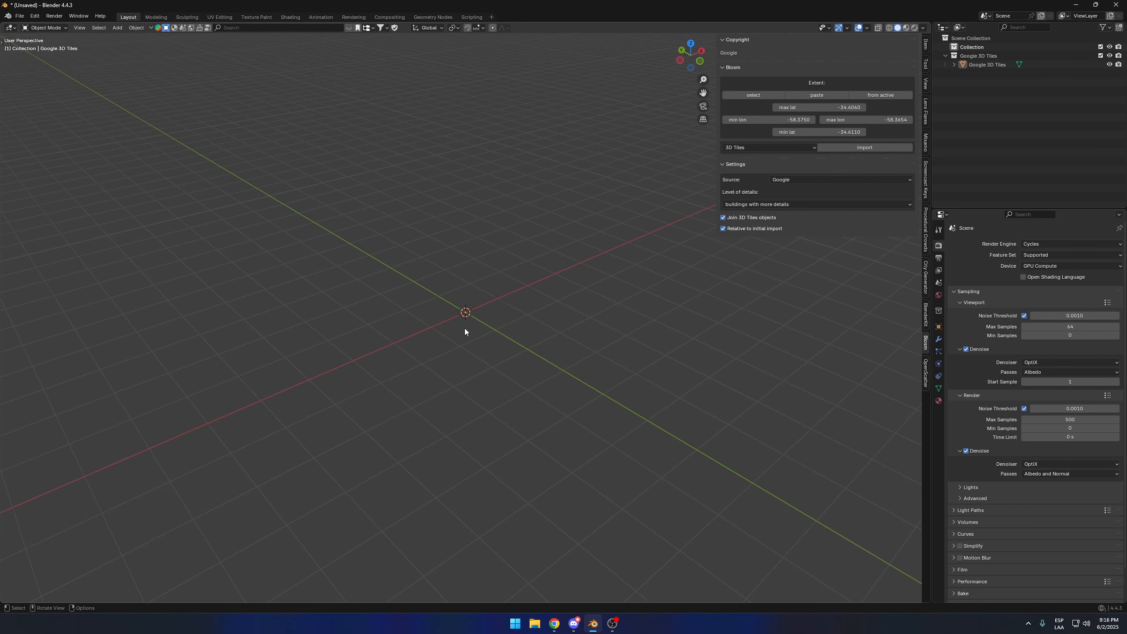
Step: Select the imported Google 3D Tiles mesh and display its transform values and dimensions
middle_drag(467, 320, 491, 271)
key(n)
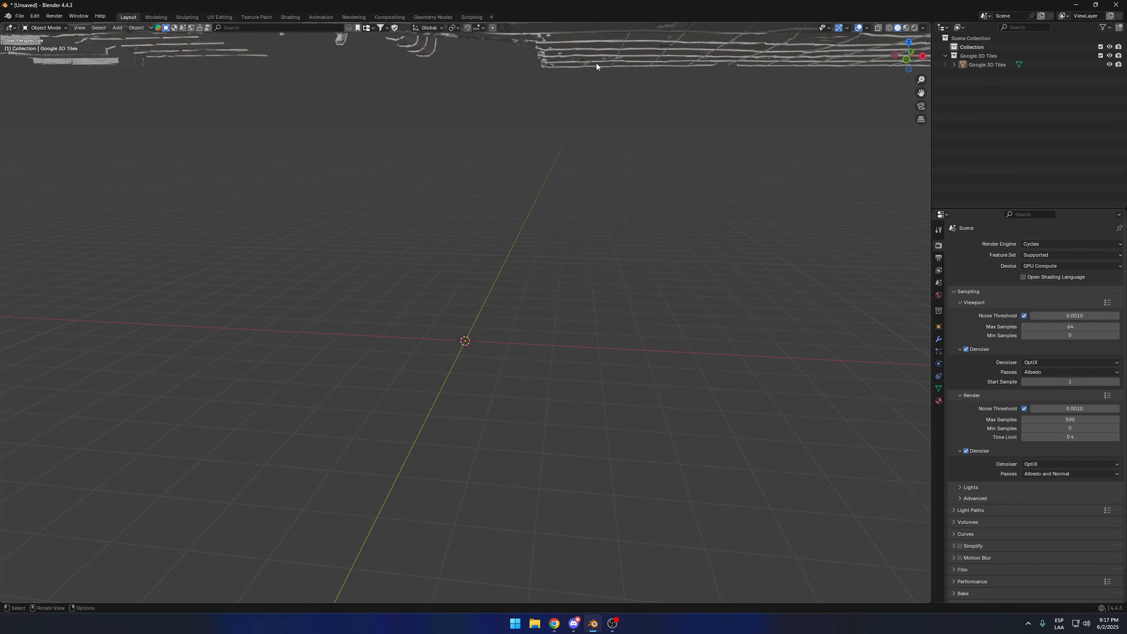
click(595, 64)
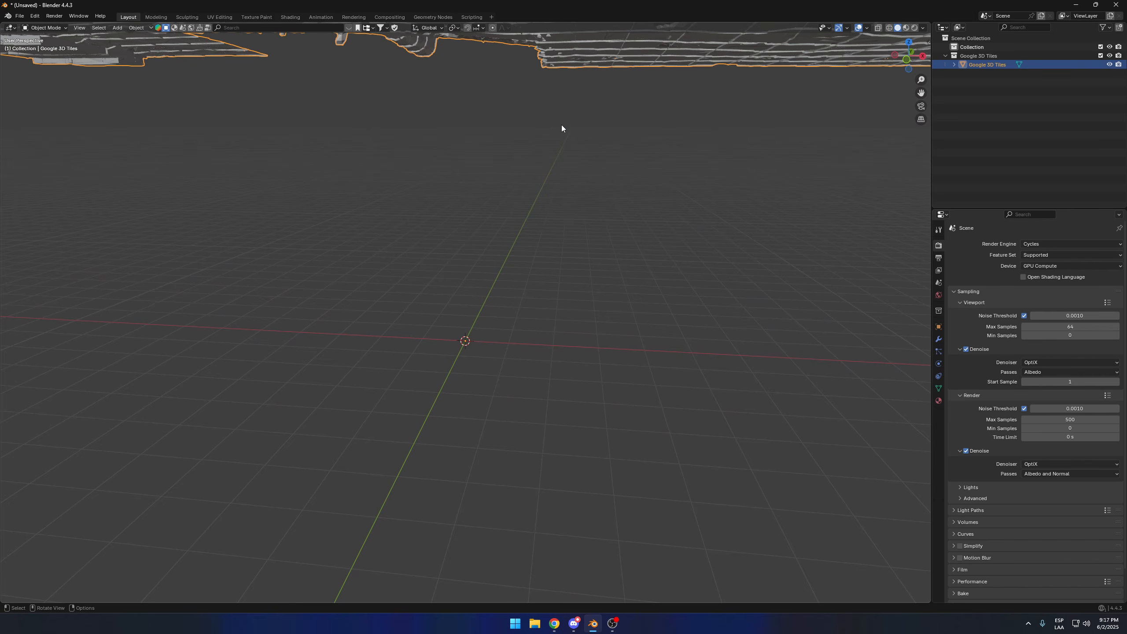
click(926, 42)
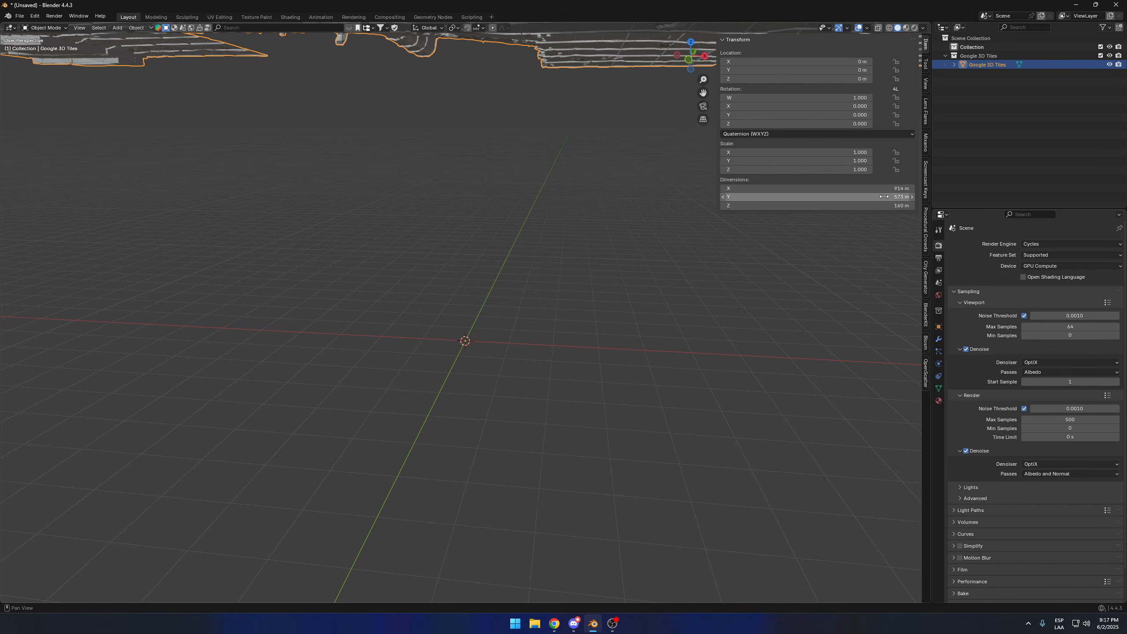
Step: Try scaling the Google 3D Tiles mesh uniformly to about 0.489, and undo the scaling
middle_drag(654, 186, 569, 208)
key(s)
click(520, 258)
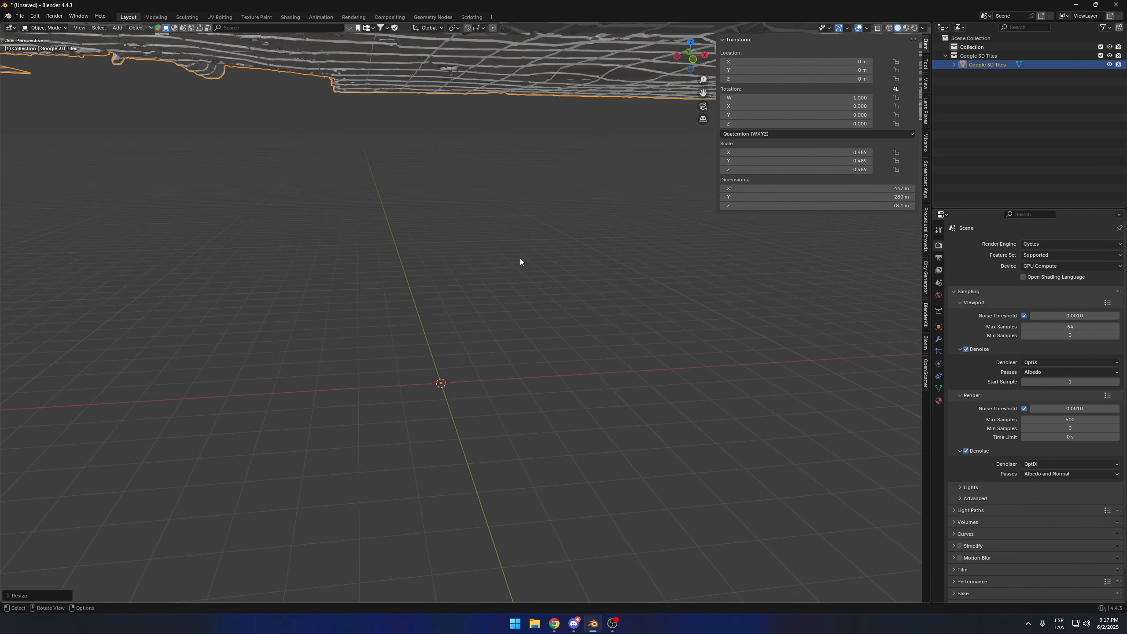
key(ctrl+z)
Step: Set the viewport's clip end distance to 5000 m
scroll(523, 253, down, 6)
ctrl+middle_drag(538, 187, 502, 222)
scroll(502, 222, up, 1)
scroll(502, 222, down, 2)
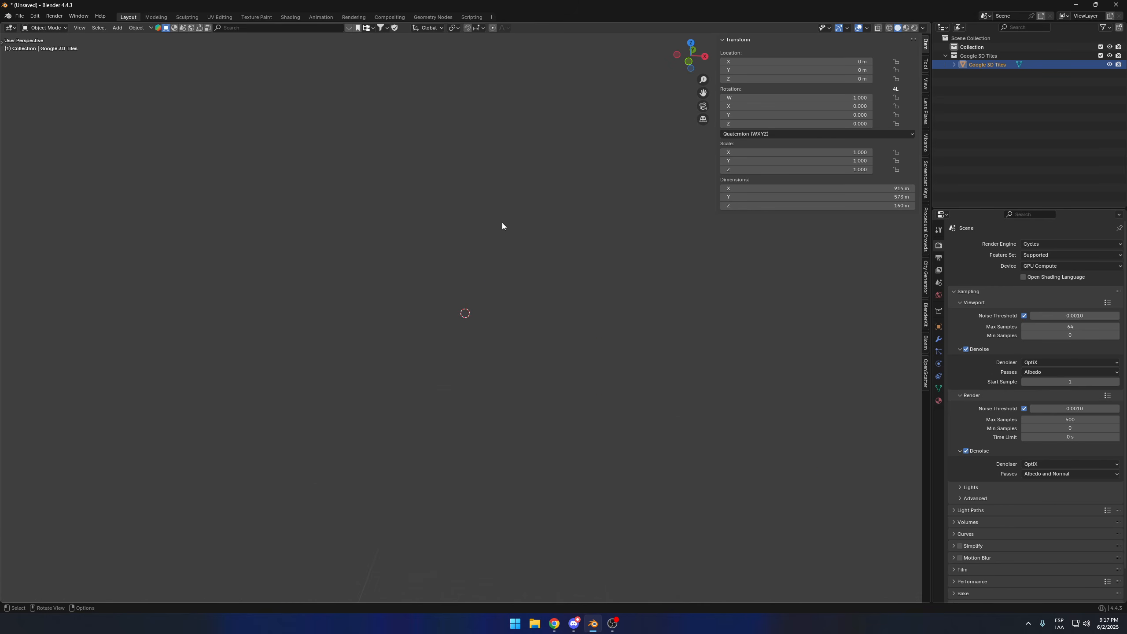
scroll(502, 222, up, 2)
click(926, 84)
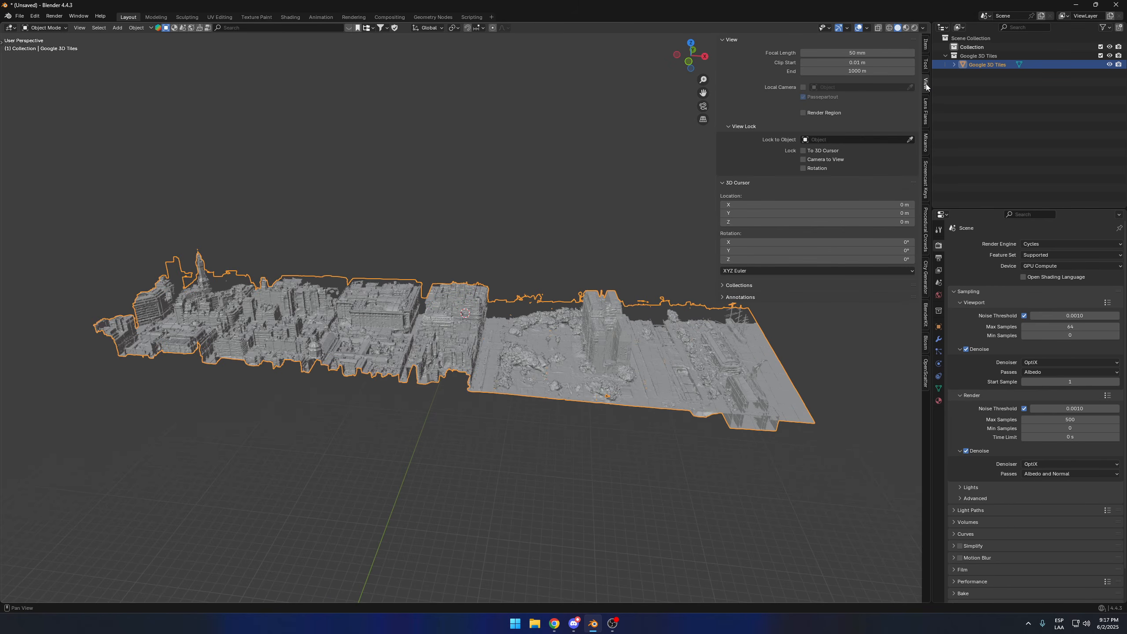
click(857, 70)
drag(807, 71, 794, 70)
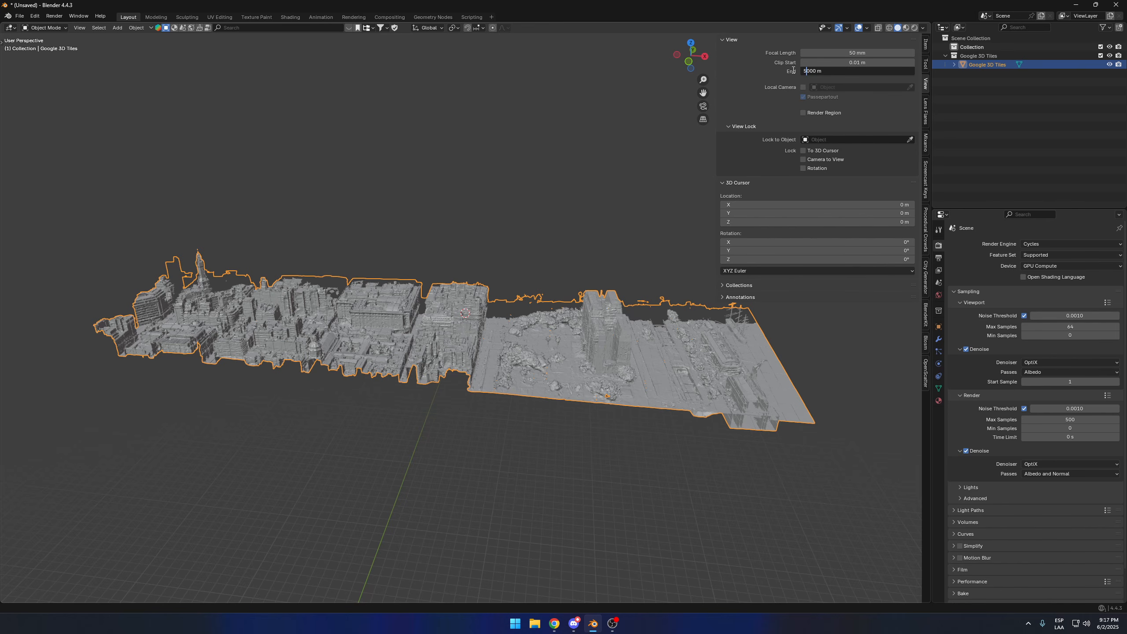
text(5)
key(Return)
Step: Hide the sidebar and select all linked faces of one ground tile near Casa Rosada in face select mode
middle_drag(643, 177, 472, 358)
scroll(530, 206, up, 4)
key(n)
scroll(520, 257, up, 5)
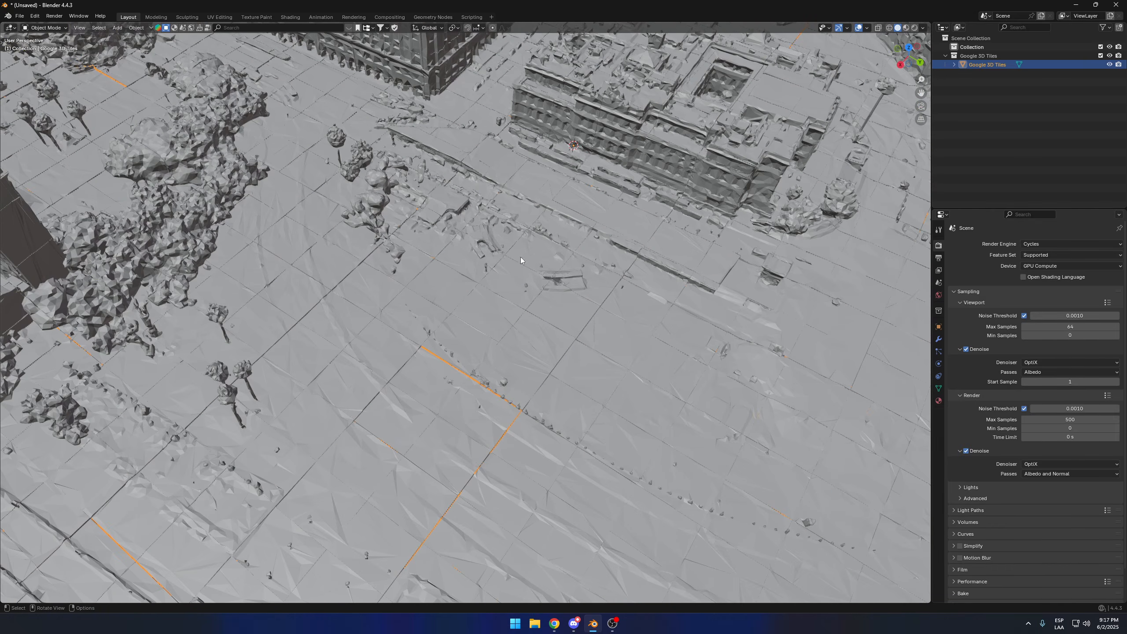
scroll(440, 331, up, 3)
key(Tab)
scroll(452, 311, up, 2)
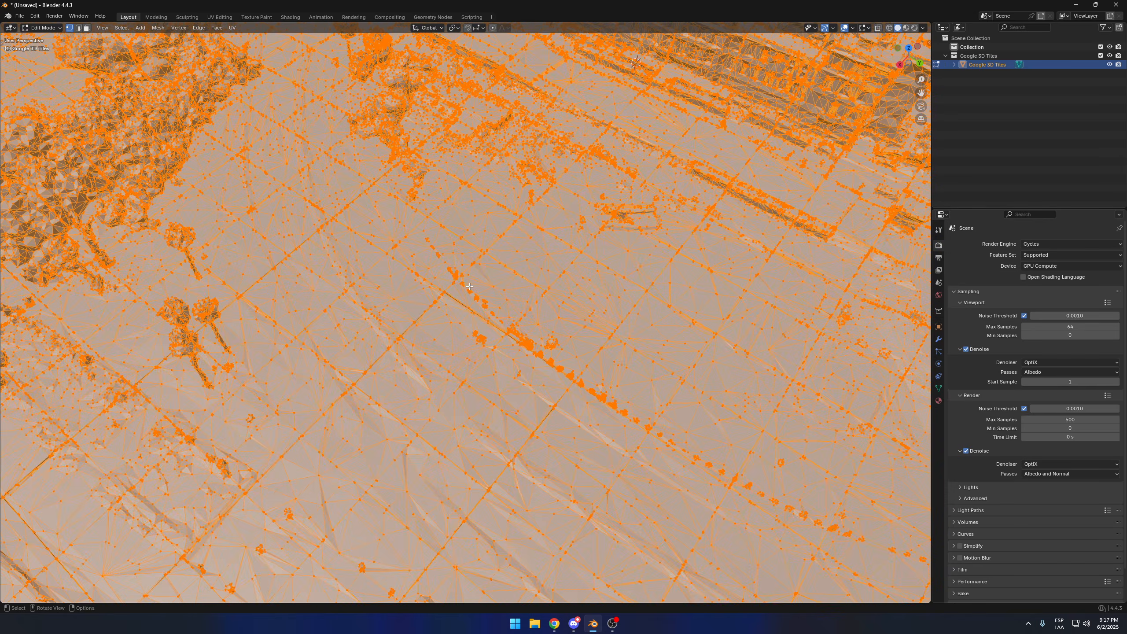
key(3)
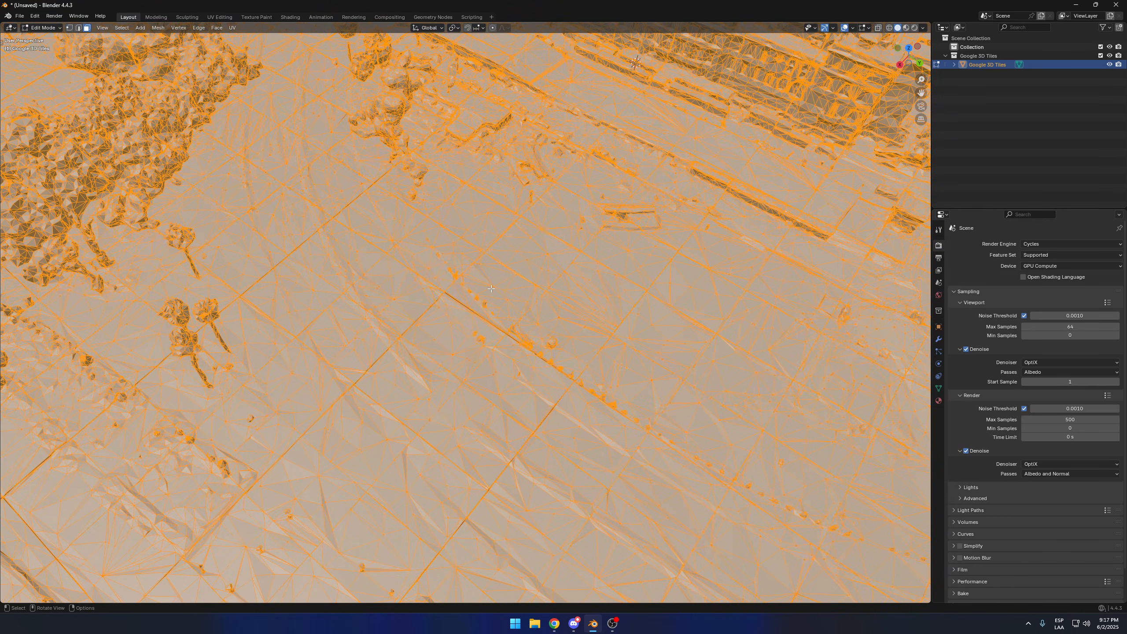
click(492, 289)
key(ctrl+l)
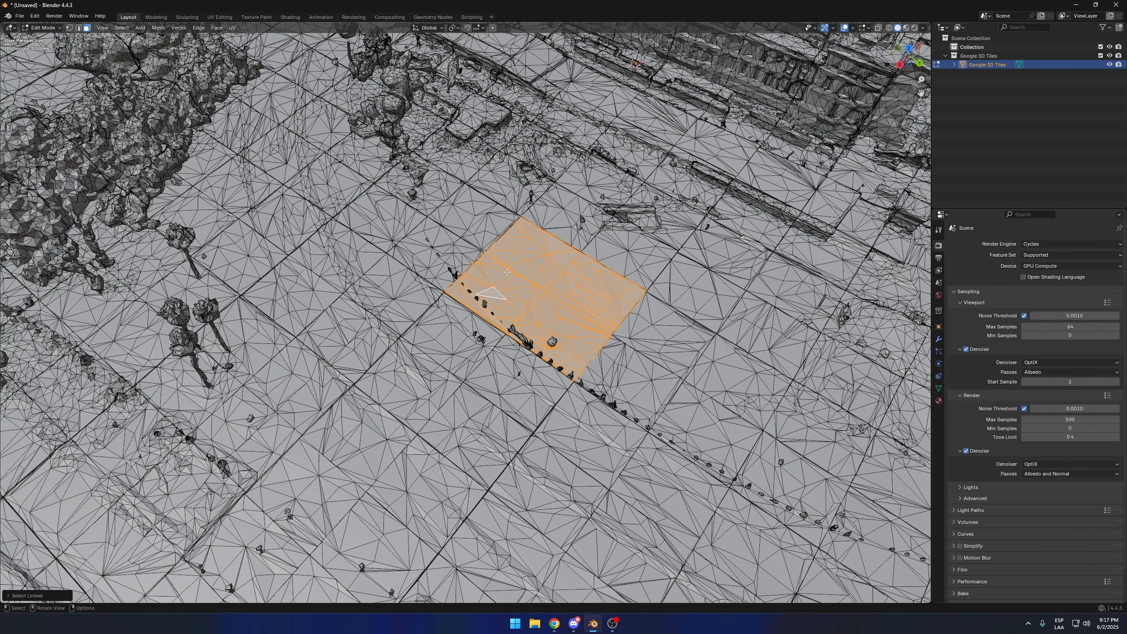
Step: Try moving the selected ground tile, undo the move and return to Object Mode
key(g)
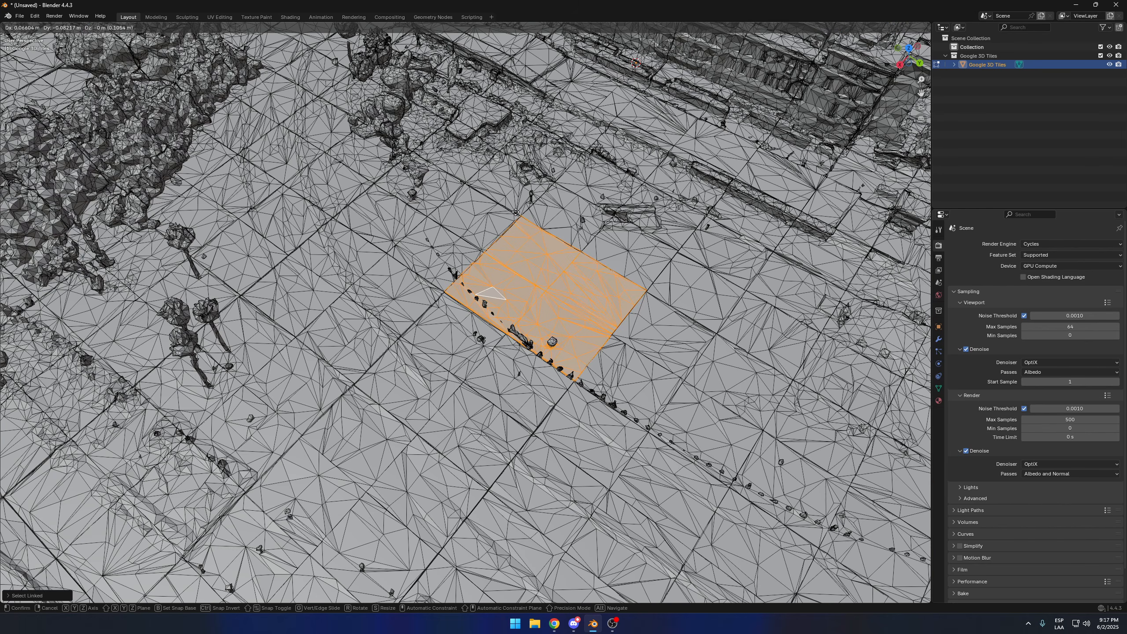
click(515, 213)
key(ctrl+z)
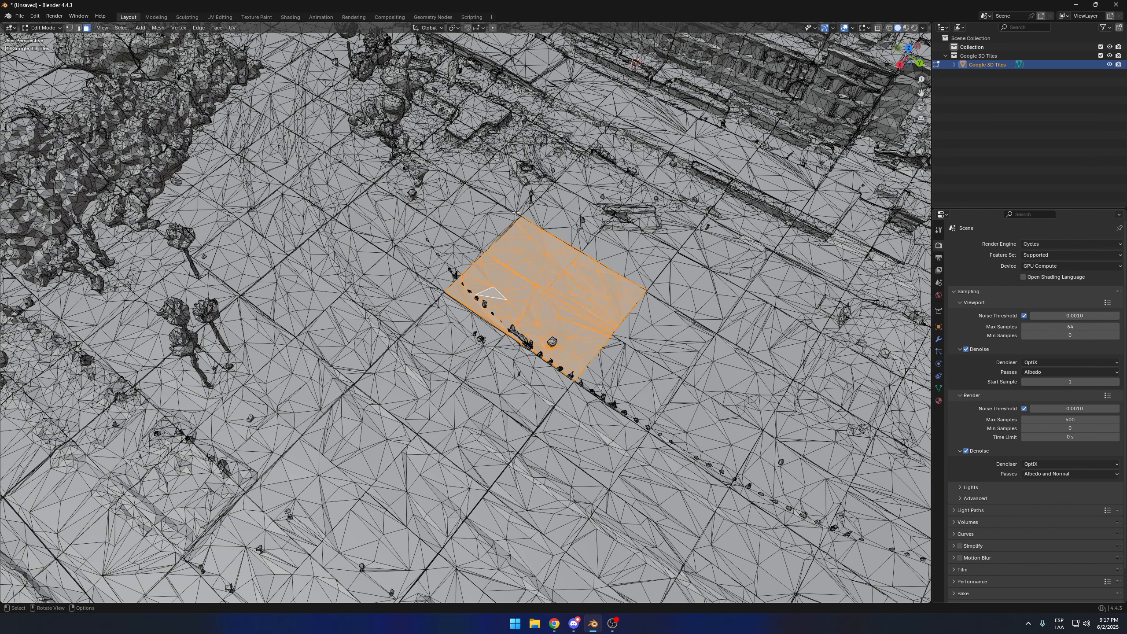
key(Tab)
Step: Examine the untextured geometry of the imported buildings, closing in on the facade and roof of Casa Rosada
scroll(513, 213, down, 7)
middle_drag(512, 213, 368, 200)
shift+middle_drag(464, 255, 478, 170)
click(717, 116)
middle_drag(717, 119, 492, 179)
scroll(470, 210, up, 5)
middle_drag(564, 243, 505, 273)
click(471, 209)
scroll(472, 222, up, 5)
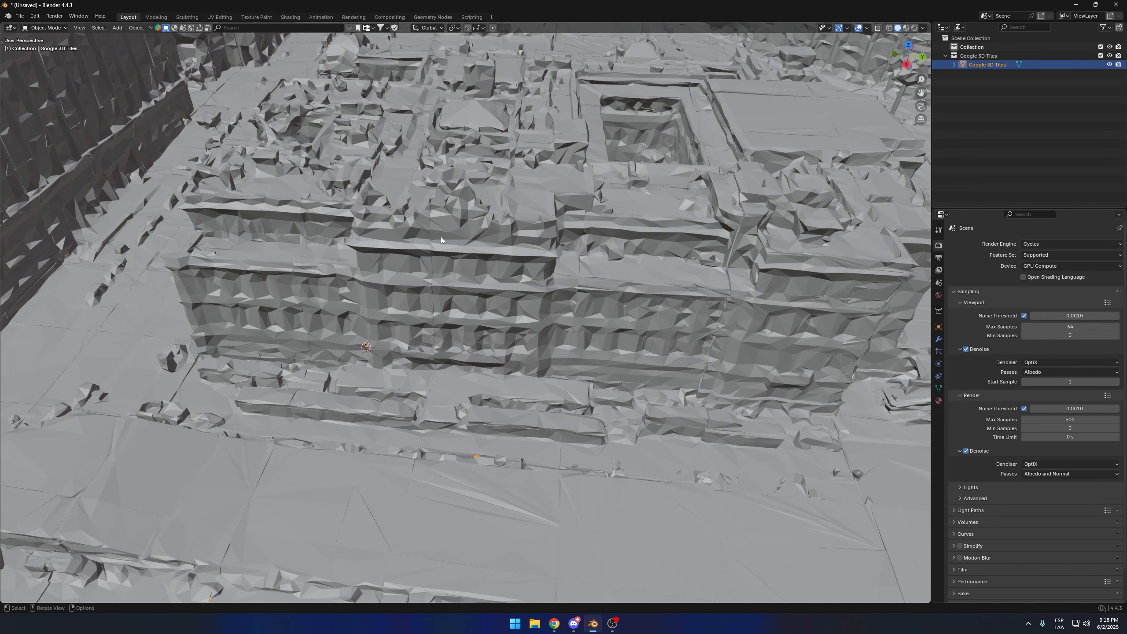
click(939, 339)
click(1019, 244)
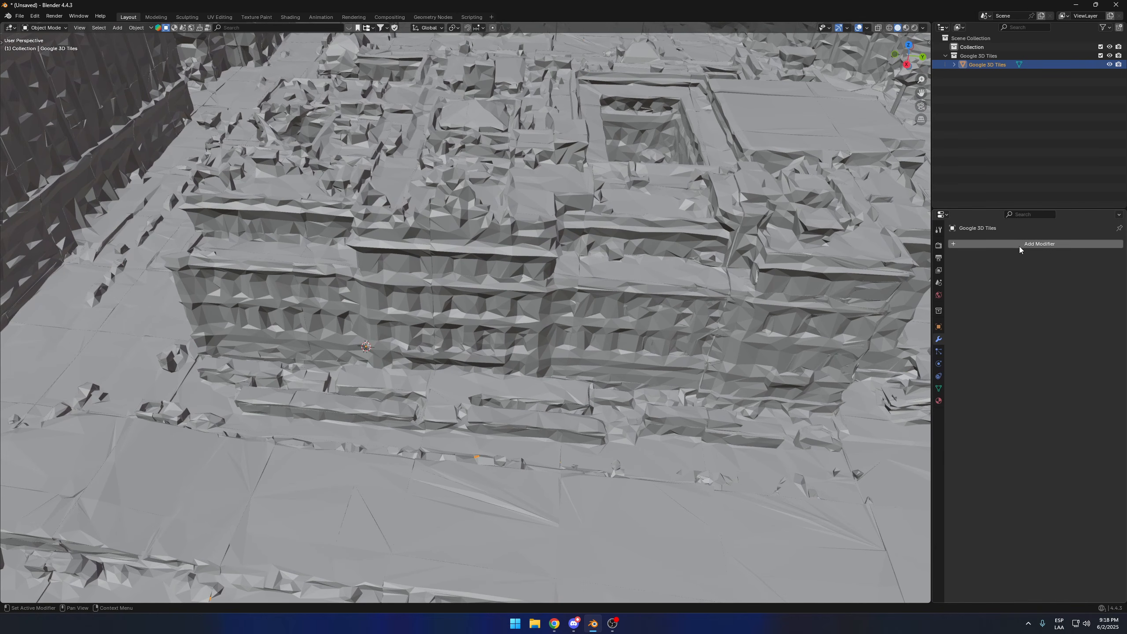
text(re)
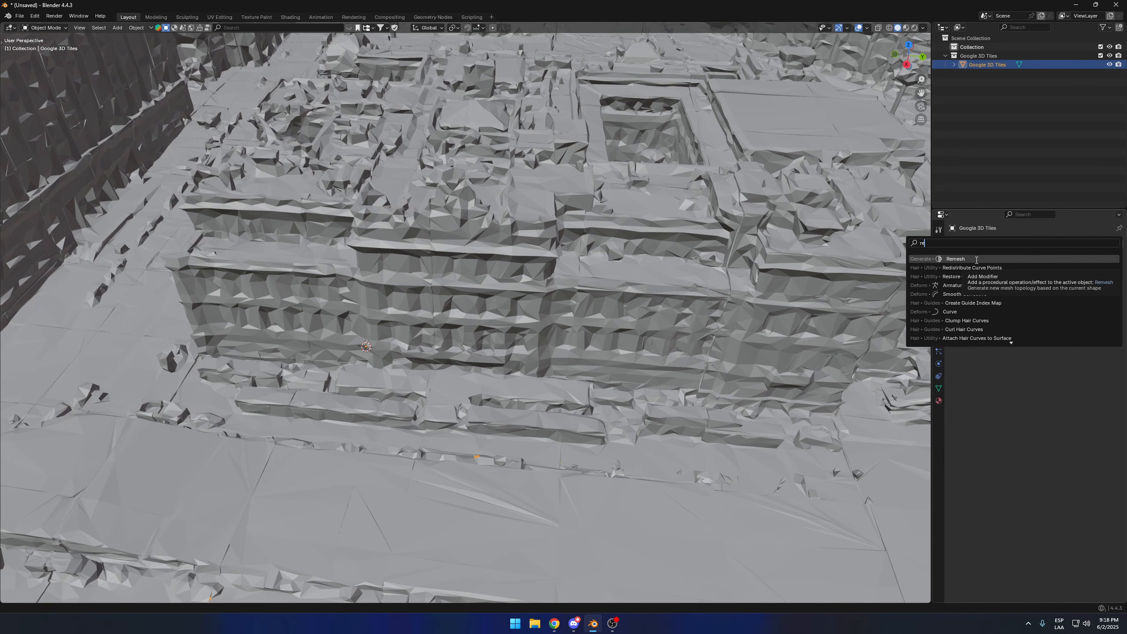
key(Escape)
Step: Switch the viewport to rendered shading and view the textured buildings around the plaza
scroll(614, 257, down, 9)
middle_drag(604, 257, 522, 352)
scroll(480, 295, up, 5)
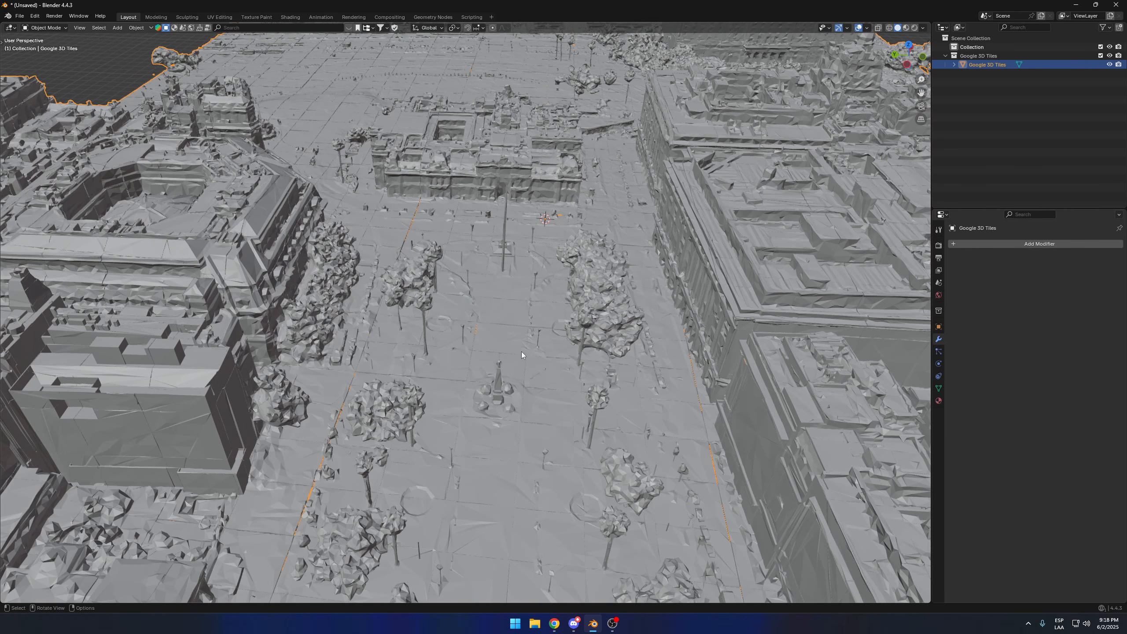
middle_drag(543, 291, 543, 215)
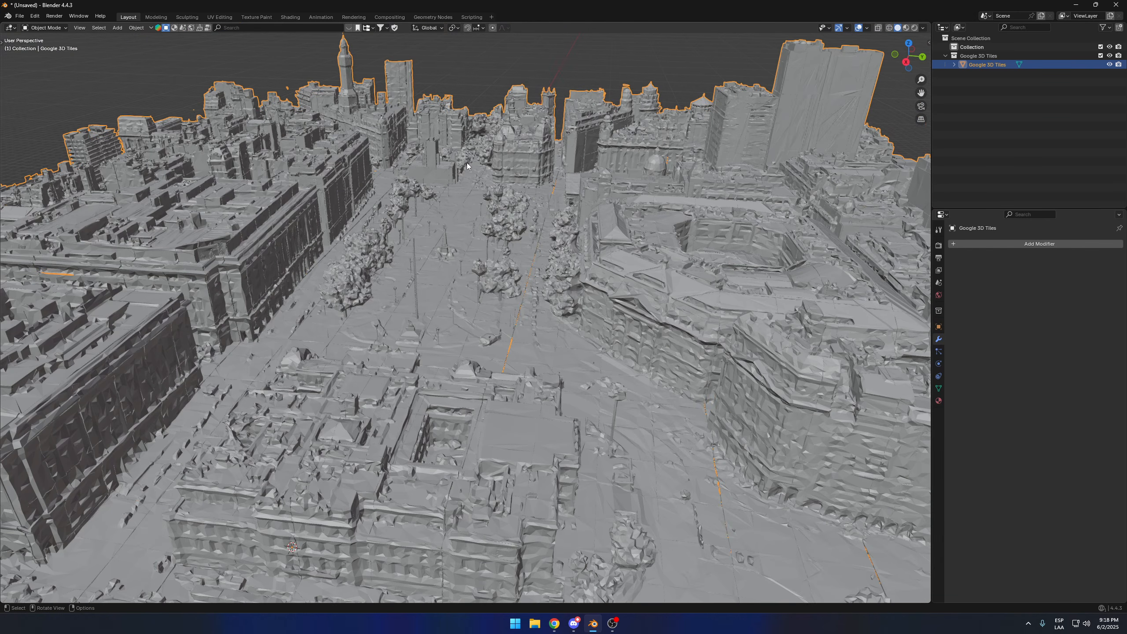
click(907, 29)
middle_drag(692, 213, 351, 154)
scroll(444, 142, down, 5)
scroll(351, 154, up, 5)
middle_drag(470, 186, 381, 160)
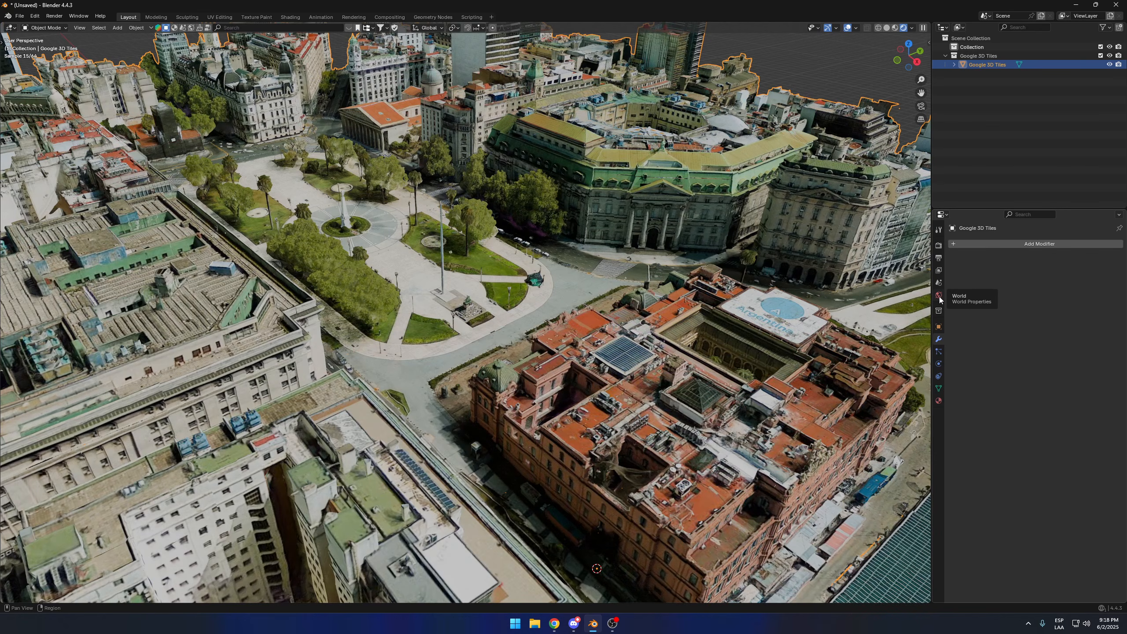
Step: Set the world background colour to the goegap_road_4k.exr environment image, view the lit city and select the tiles mesh
click(940, 297)
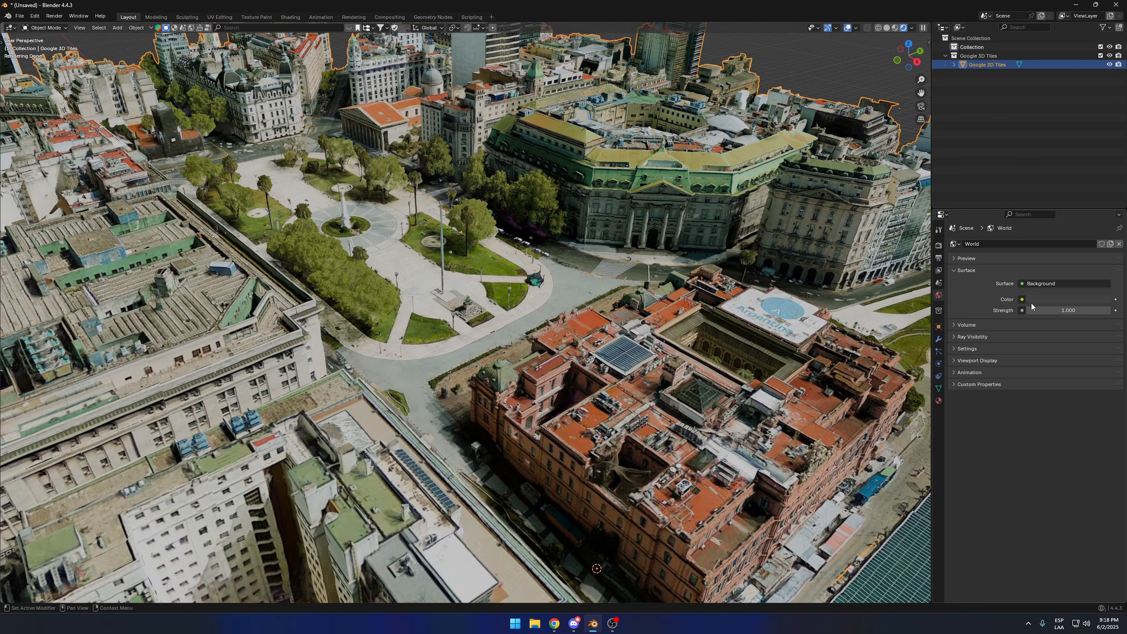
click(1022, 299)
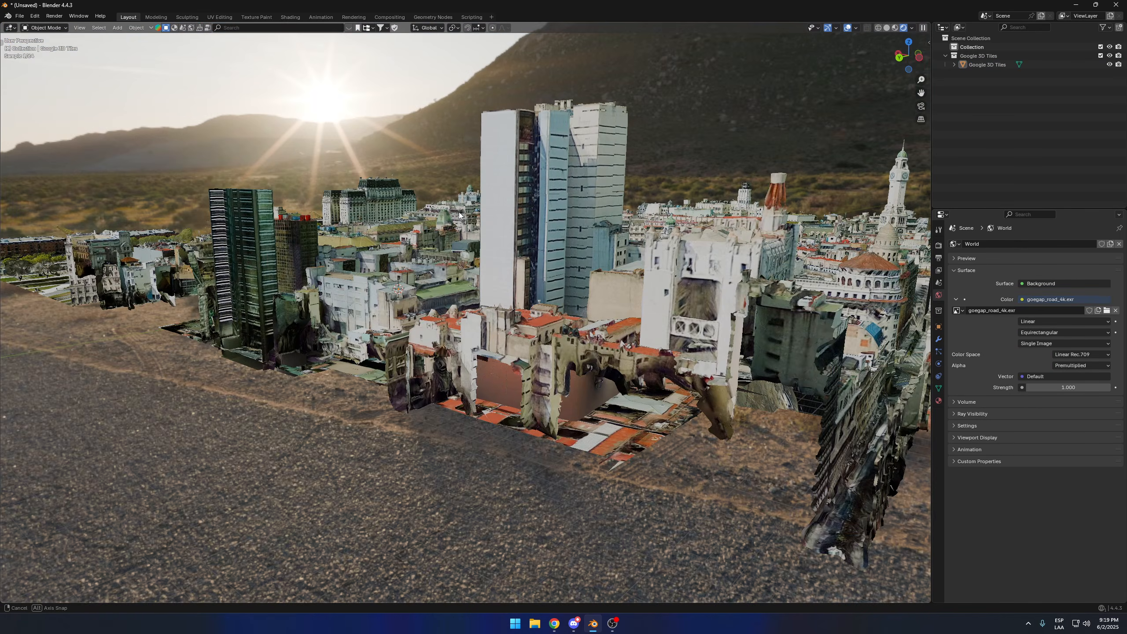
scroll(401, 165, up, 2)
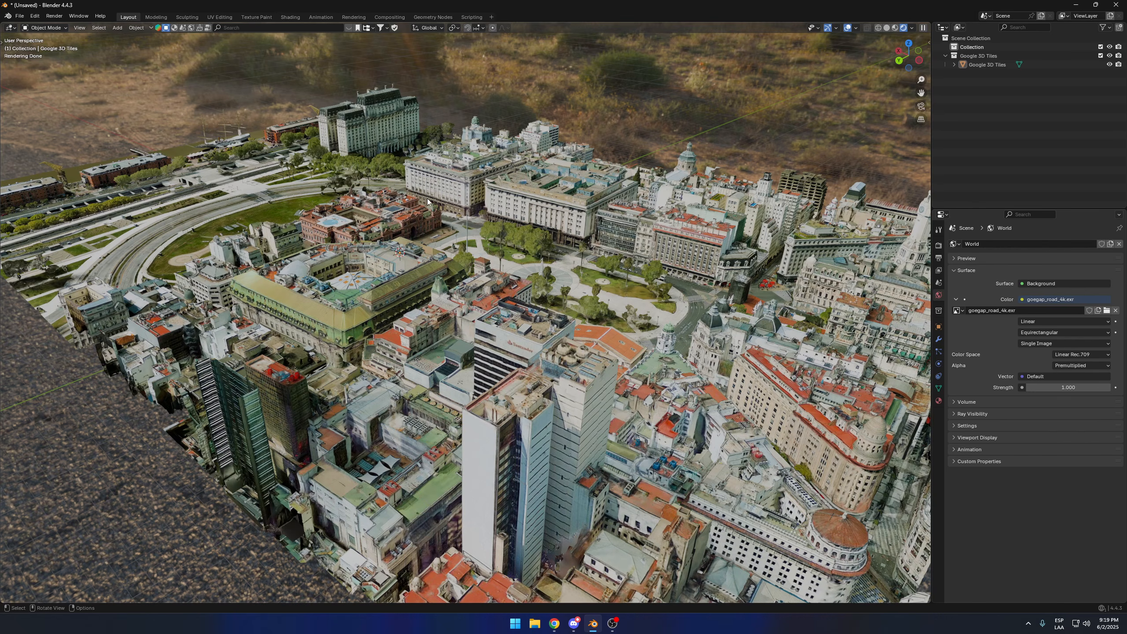
middle_drag(473, 272, 531, 284)
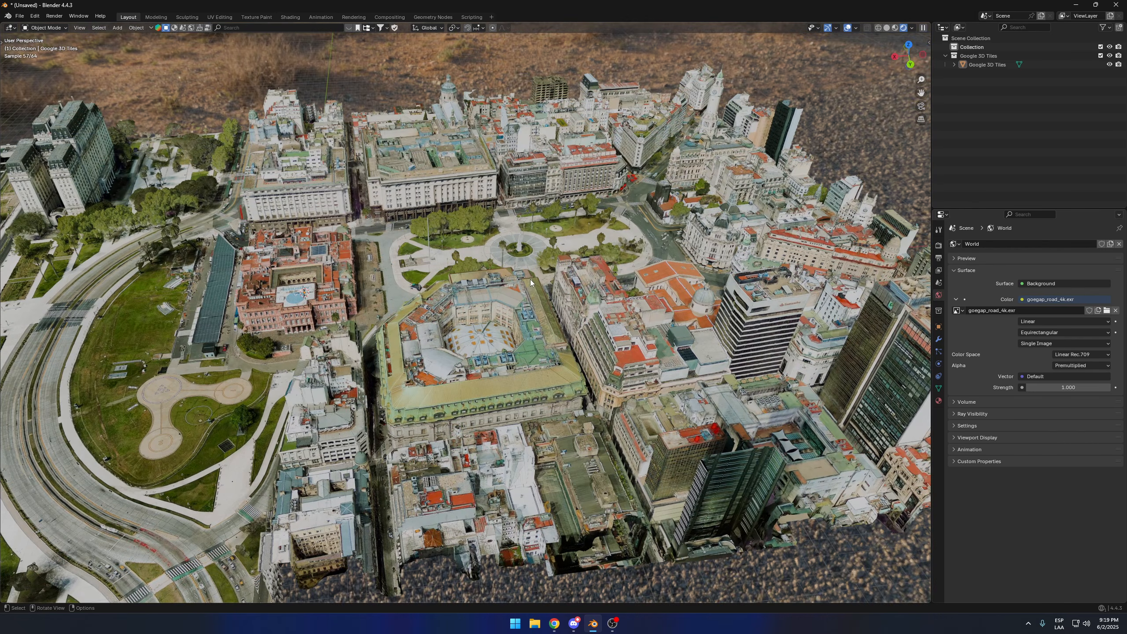
scroll(531, 284, up, 2)
click(531, 284)
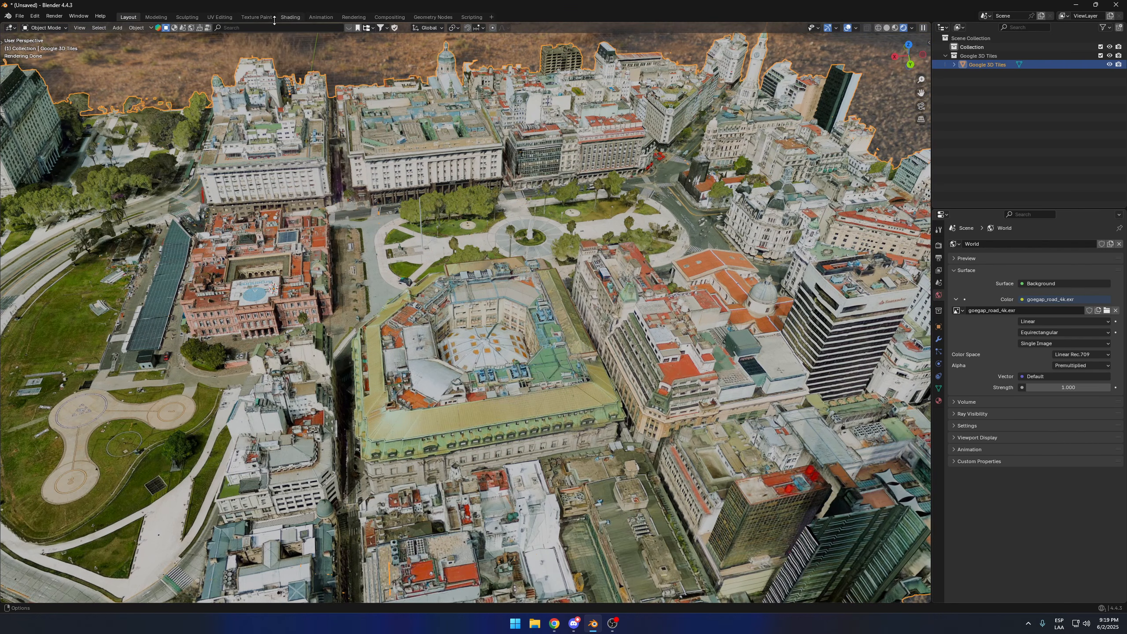
Step: Split the 3D viewport horizontally and turn the lower area into a Shader Editor showing the tiles' material nodes
drag(928, 24, 898, 375)
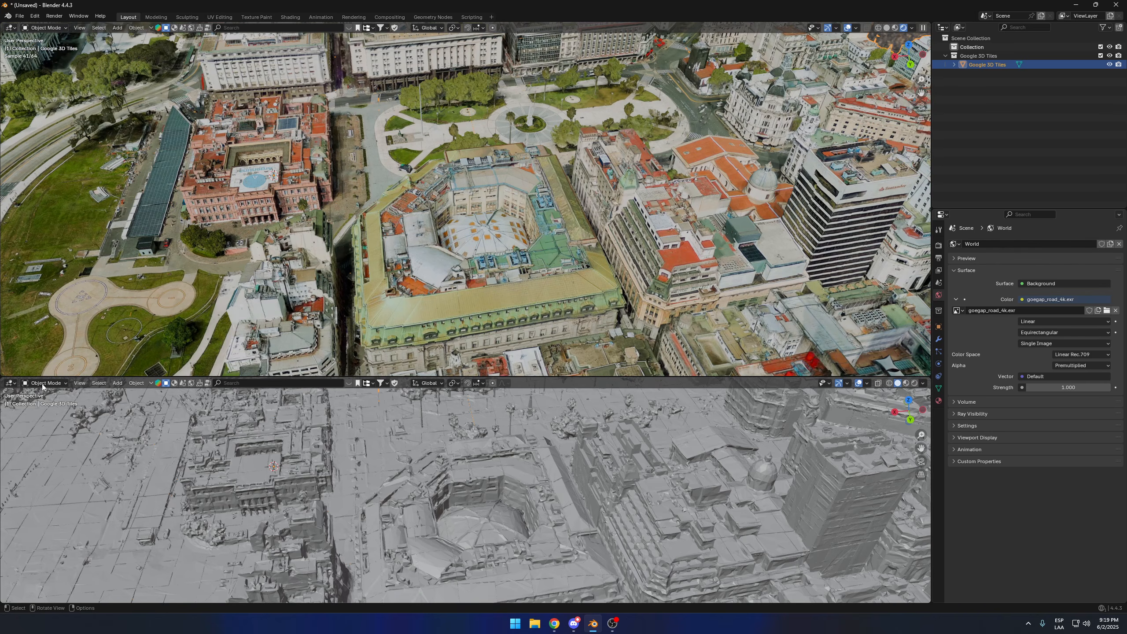
click(10, 382)
click(51, 453)
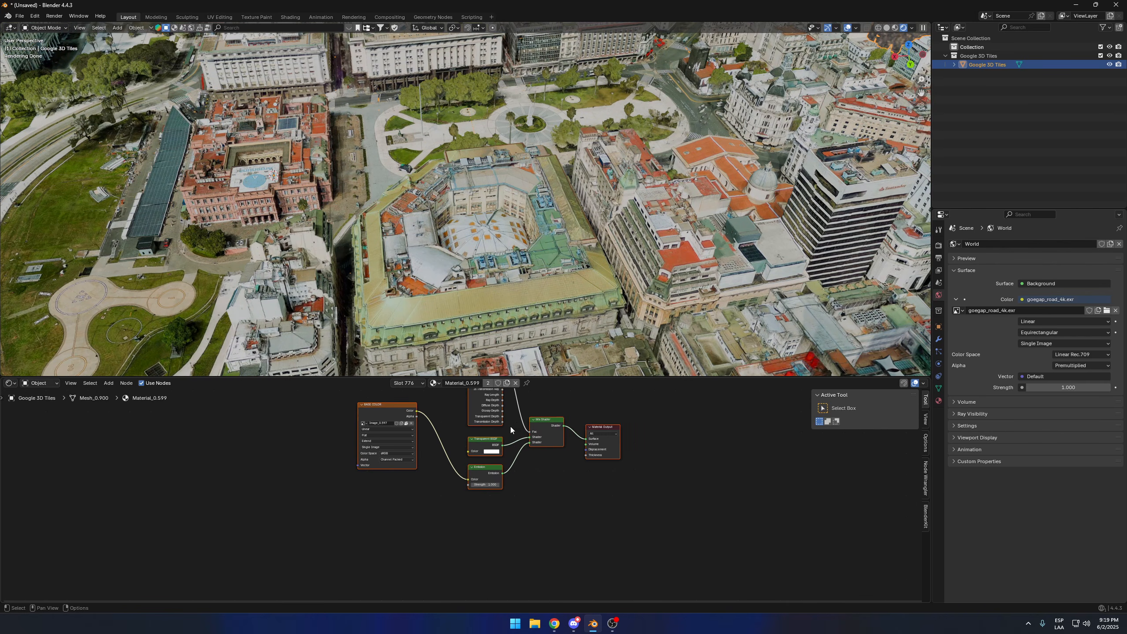
scroll(510, 426, up, 2)
middle_drag(580, 238, 546, 191)
scroll(542, 478, up, 2)
scroll(517, 536, up, 1)
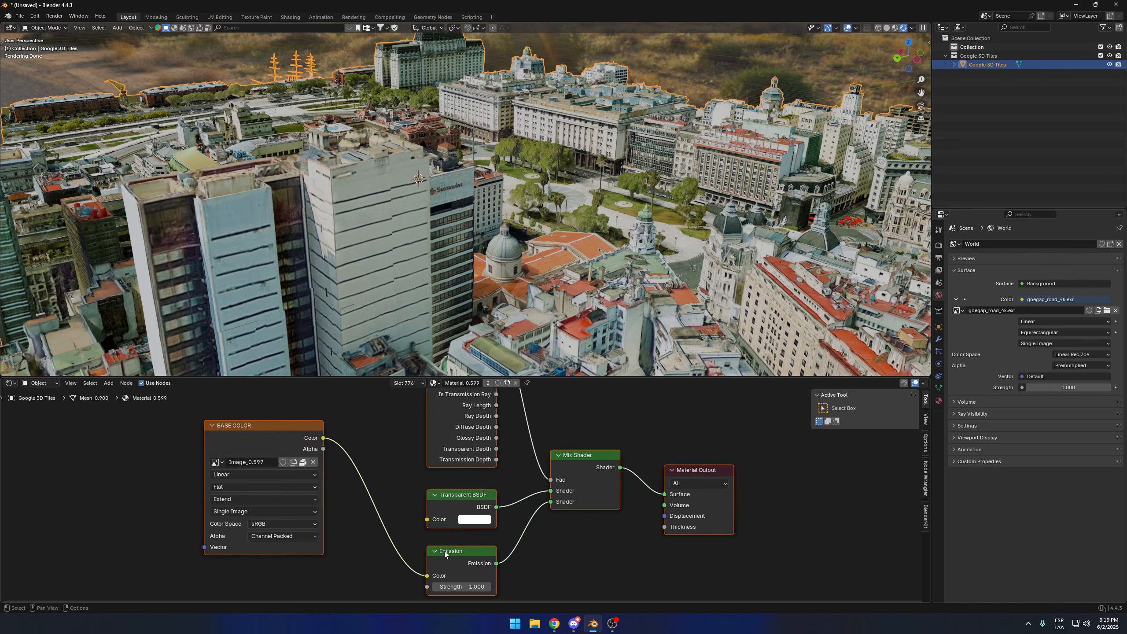
Step: Examine the Emission and BASE COLOR nodes of the tiles' material while viewing the textured city around the plaza
middle_drag(521, 351, 539, 273)
scroll(526, 265, down, 4)
shift+middle_drag(539, 273, 493, 271)
scroll(492, 272, up, 2)
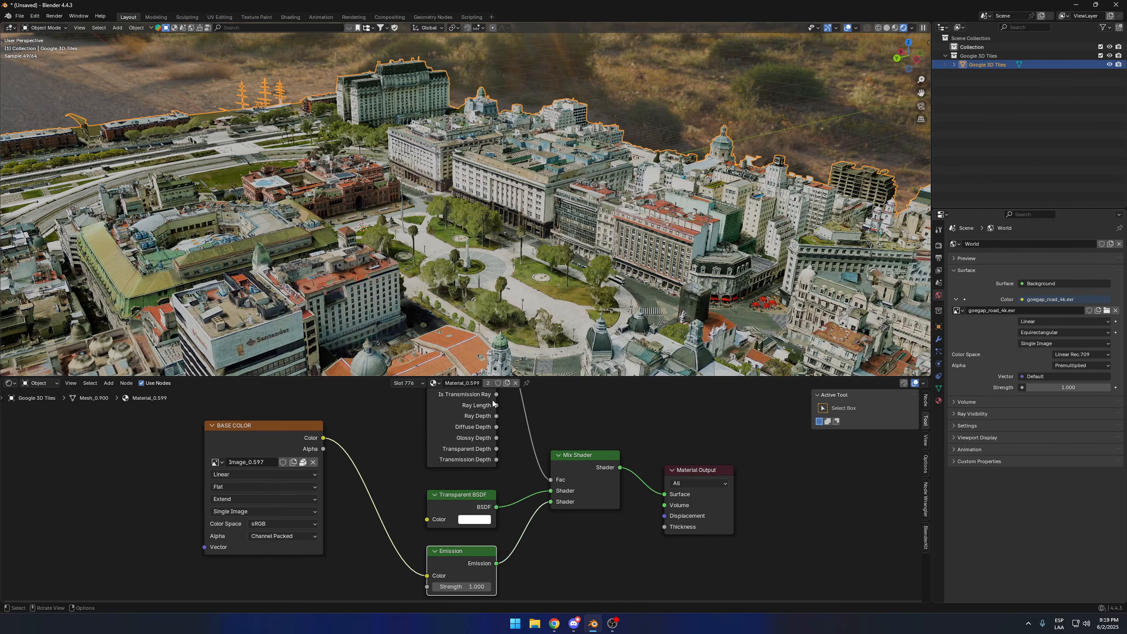
drag(472, 560, 472, 558)
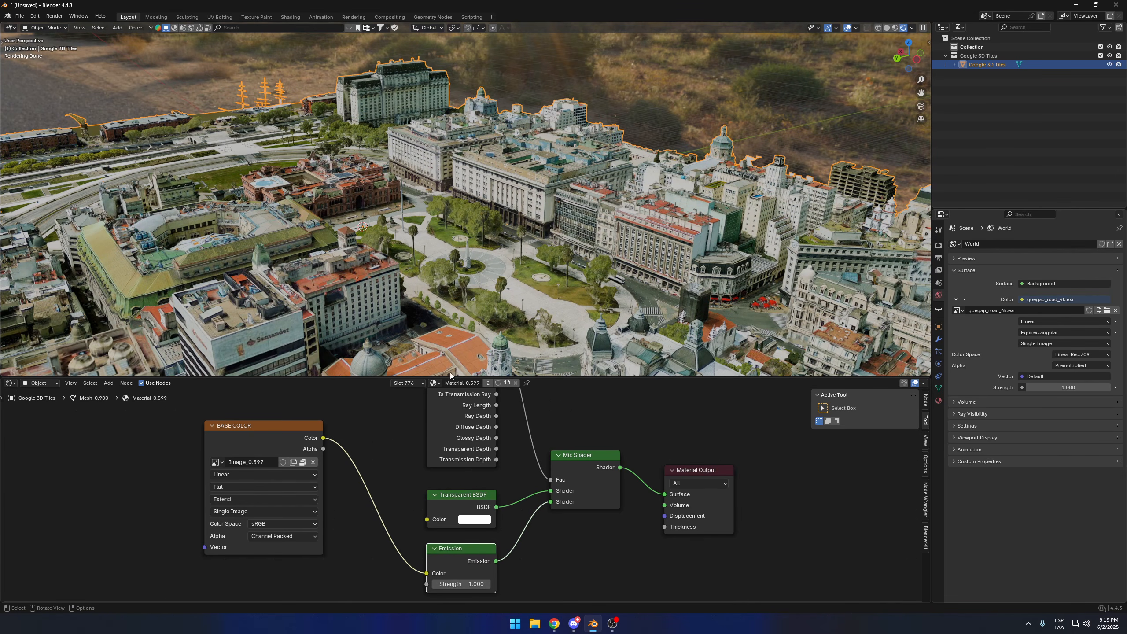
drag(269, 433, 289, 431)
middle_drag(468, 279, 484, 307)
Step: Show the tiles' material properties, enlarge the material slot list and look through its entries
click(939, 400)
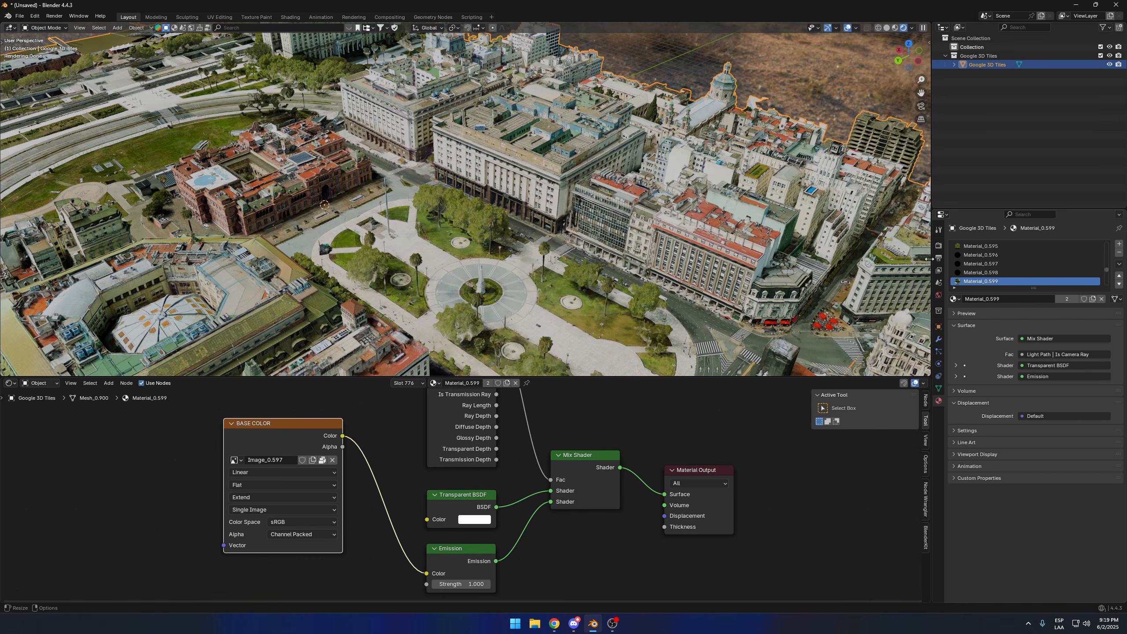
drag(932, 259, 887, 259)
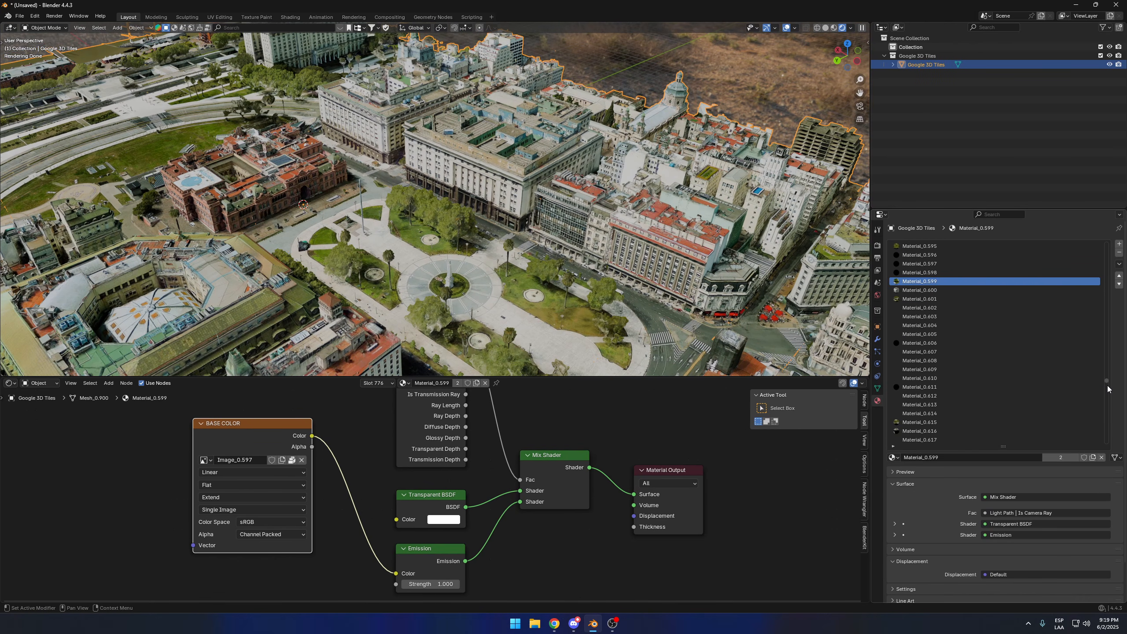
drag(1107, 385, 1108, 268)
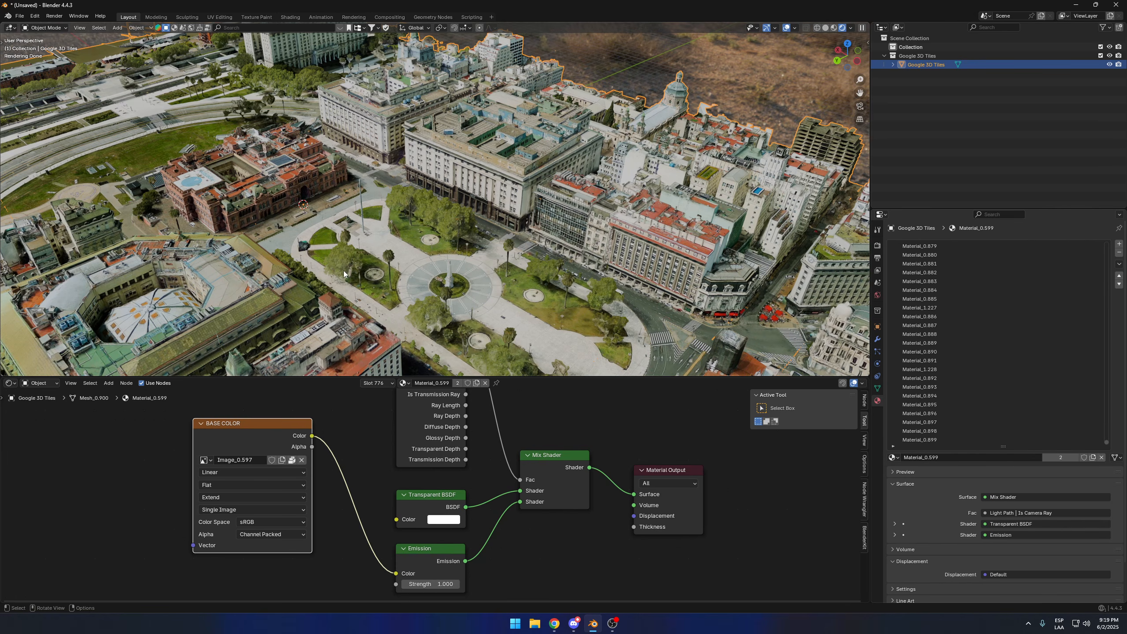
middle_drag(344, 274, 390, 233)
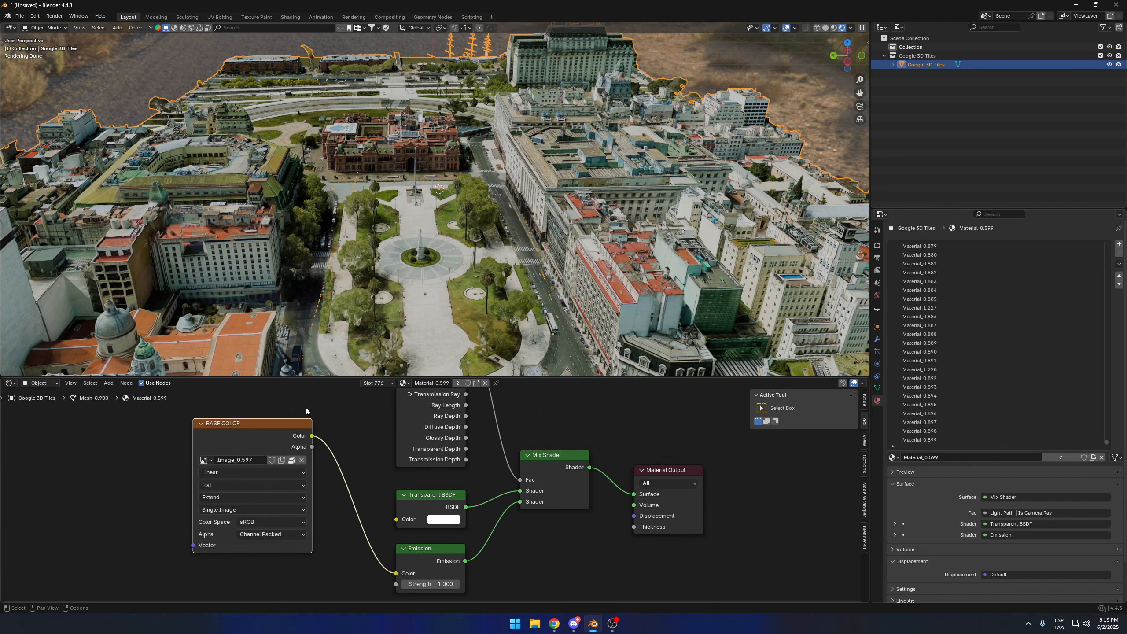
Step: Split the Shader Editor vertically, change the new area to a Python Console and widen it slightly
drag(3, 379, 280, 388)
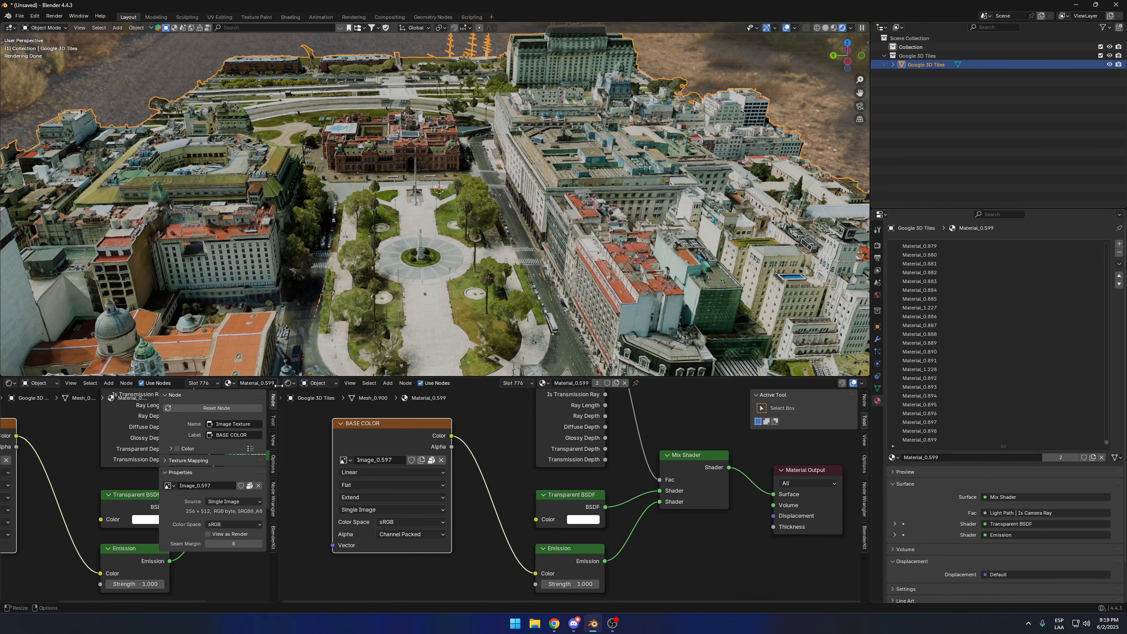
click(13, 383)
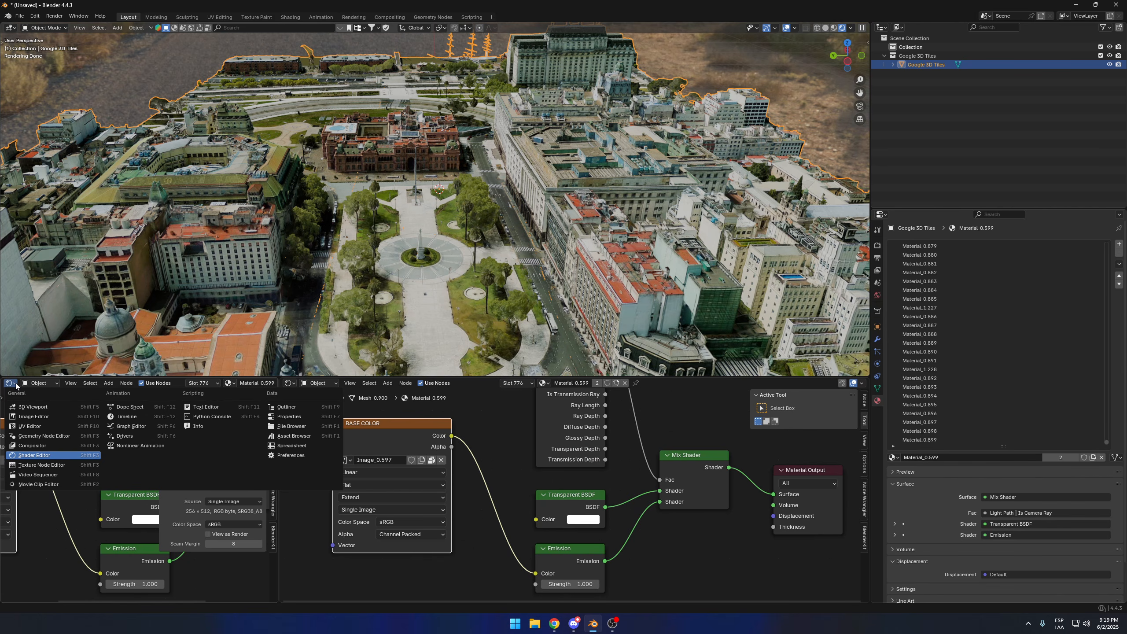
click(14, 383)
click(10, 383)
click(215, 417)
drag(278, 427, 313, 428)
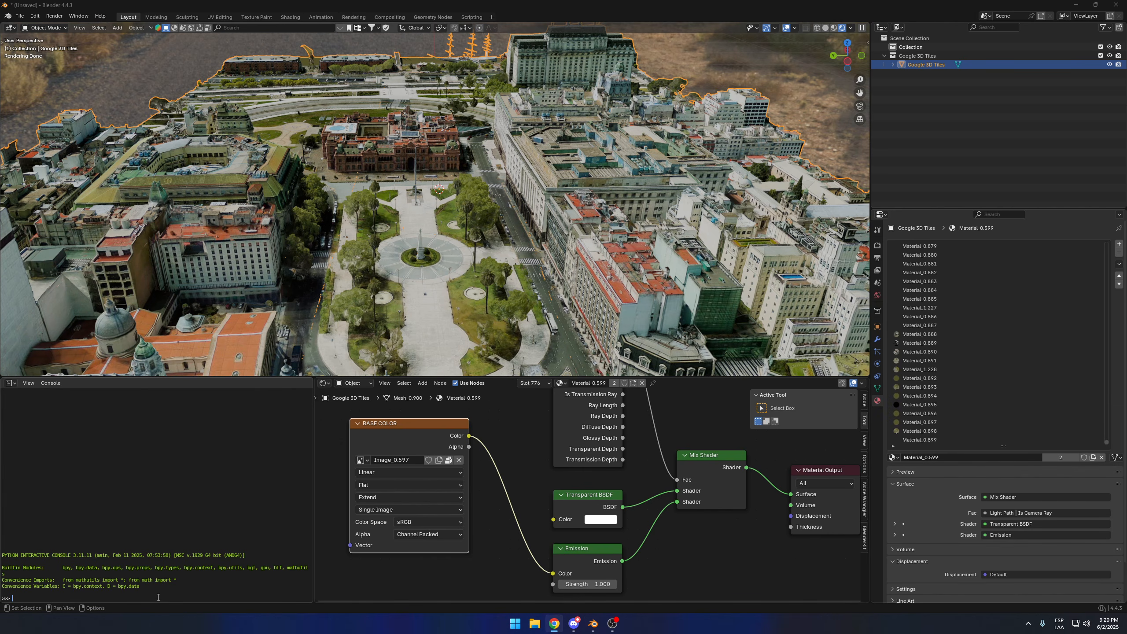
Step: Paste the material conversion script into the Python Console and run it to give all tile materials a Principled BSDF
text(v)
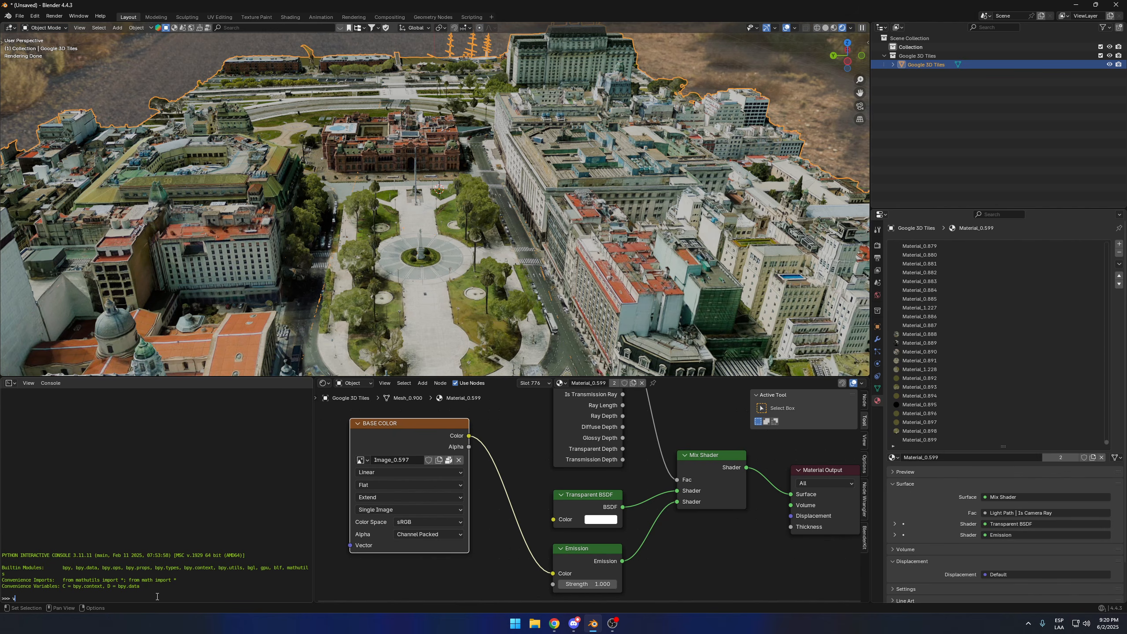
key(ctrl+v)
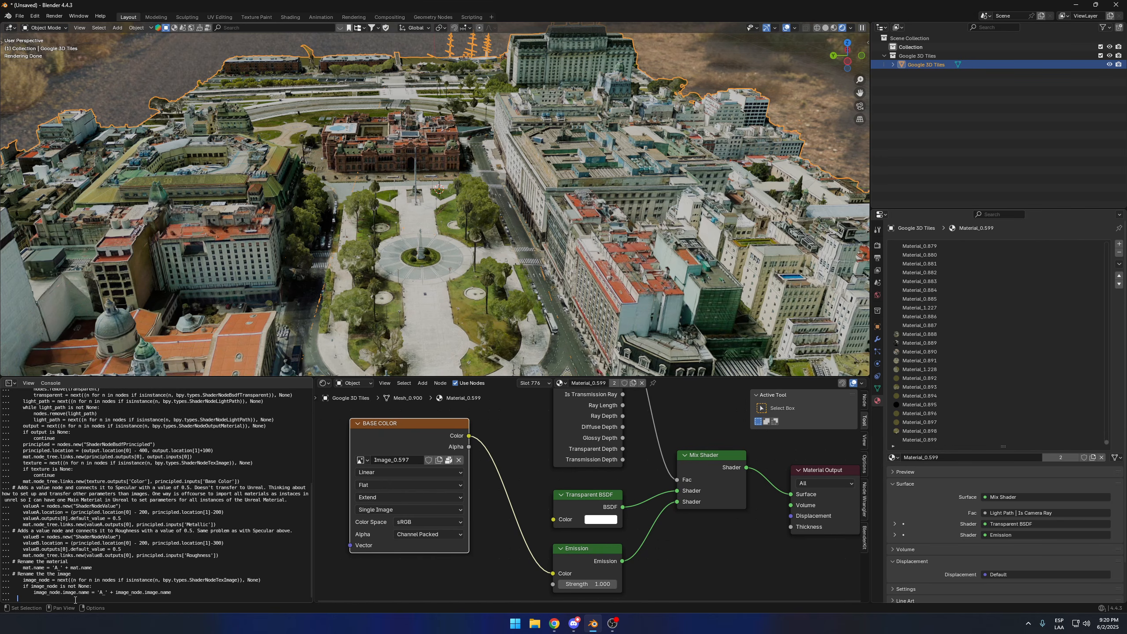
key(Return)
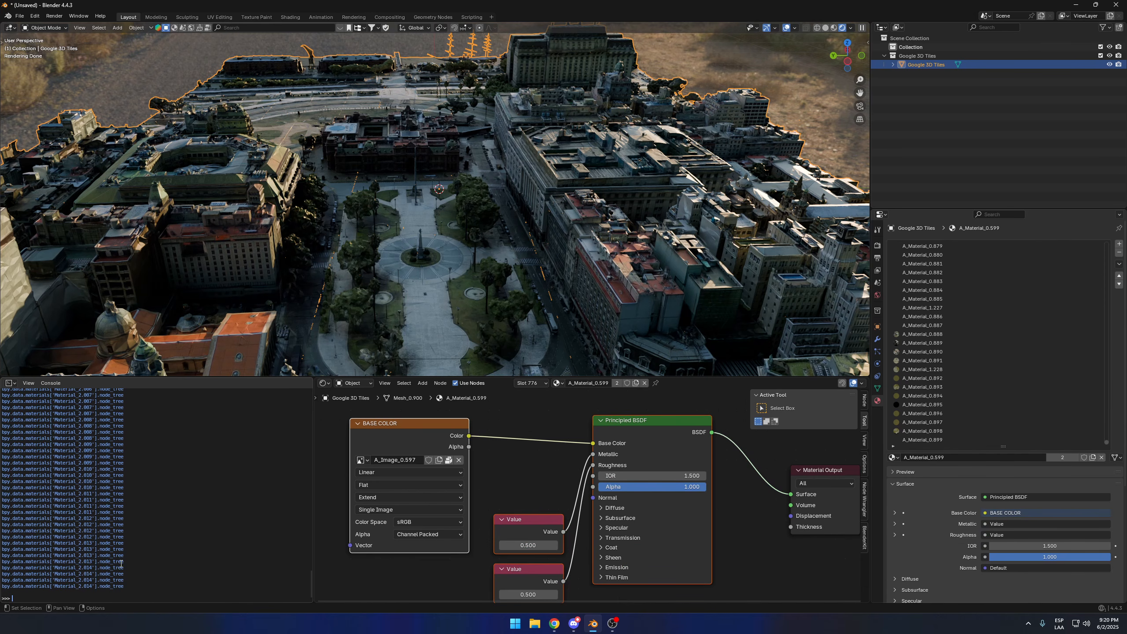
middle_drag(367, 259, 432, 201)
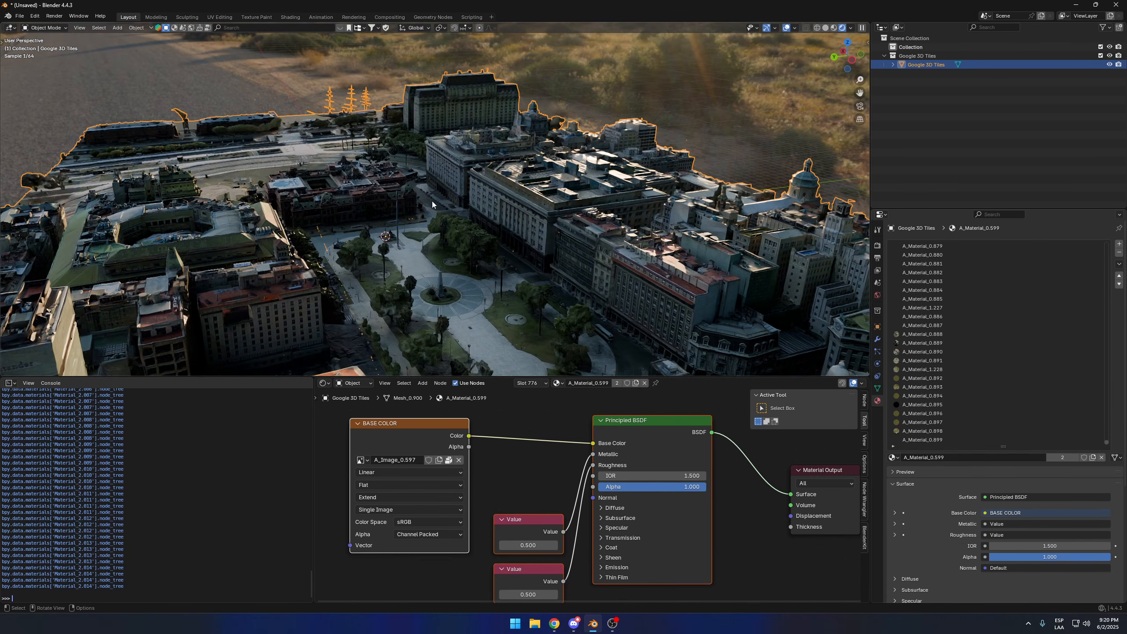
shift+middle_drag(622, 272, 587, 237)
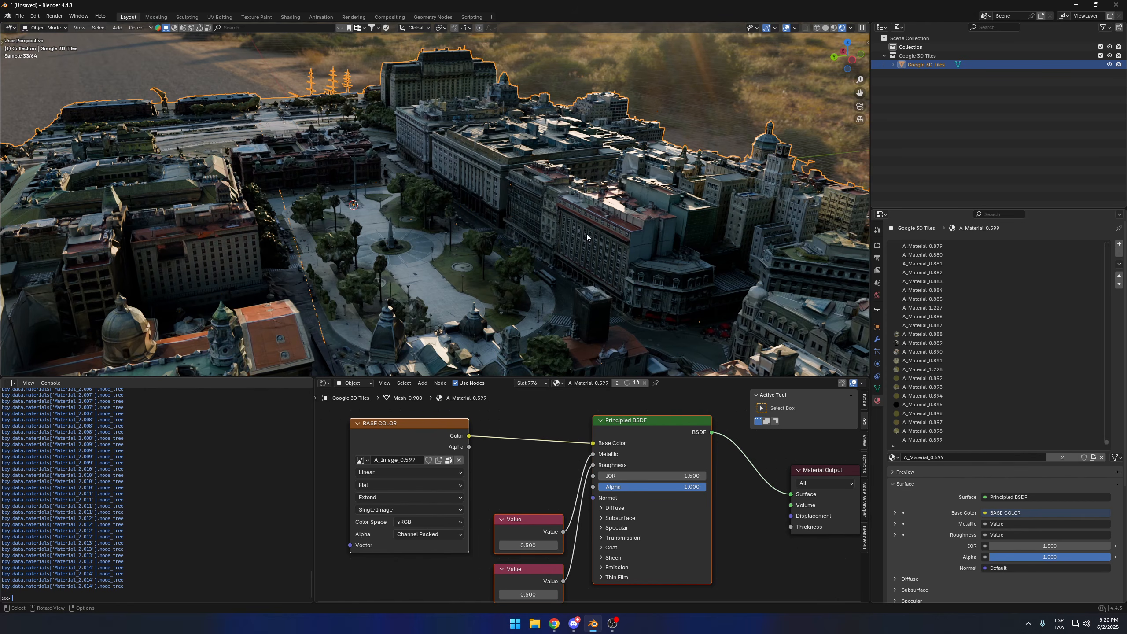
Step: Examine the converted material's nodes, including the Principled BSDF, the image texture and the two Value nodes feeding Metallic and Roughness
middle_drag(588, 447, 548, 448)
scroll(556, 431, down, 2)
scroll(436, 438, up, 1)
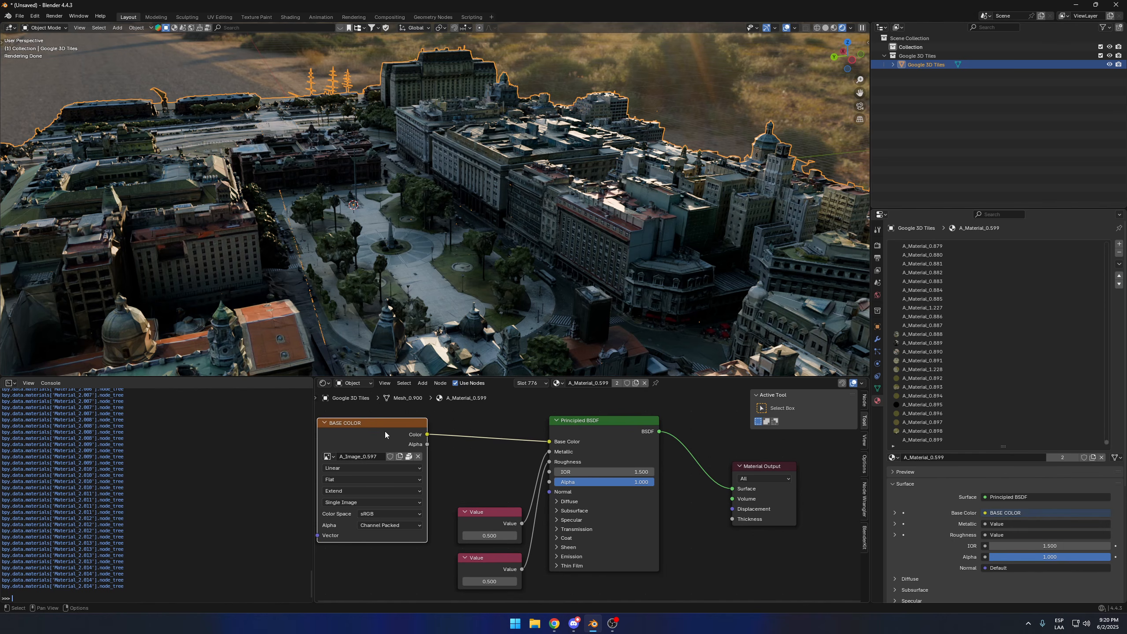
drag(384, 431, 390, 430)
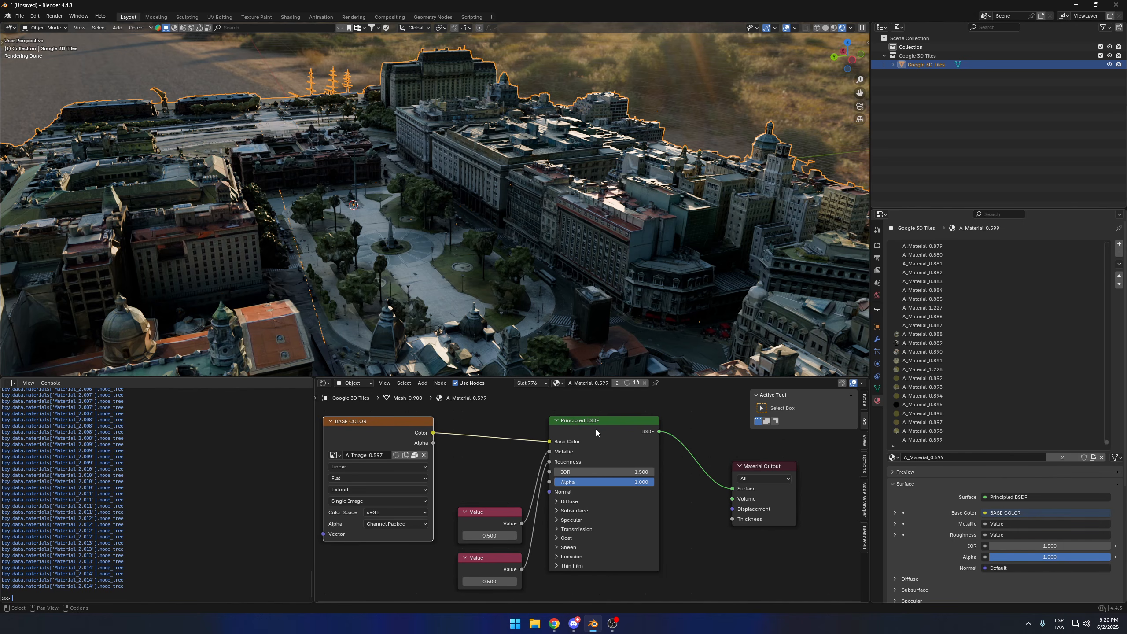
middle_drag(560, 458, 548, 448)
middle_drag(555, 528, 587, 494)
scroll(588, 494, up, 4)
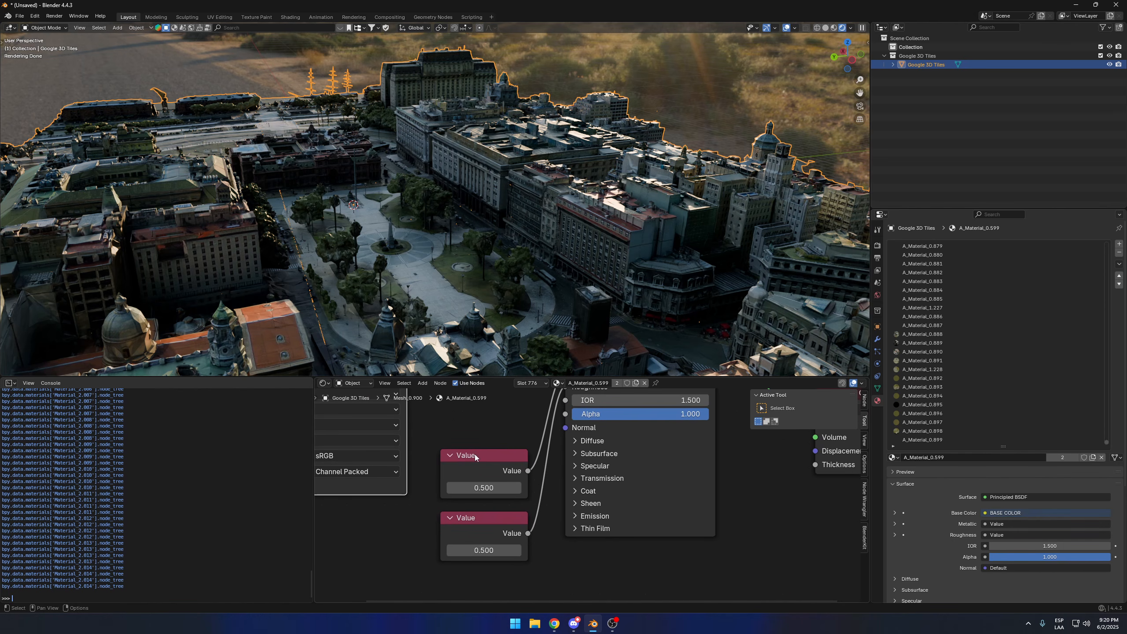
drag(475, 457, 468, 458)
drag(497, 517, 494, 513)
middle_drag(588, 386, 556, 462)
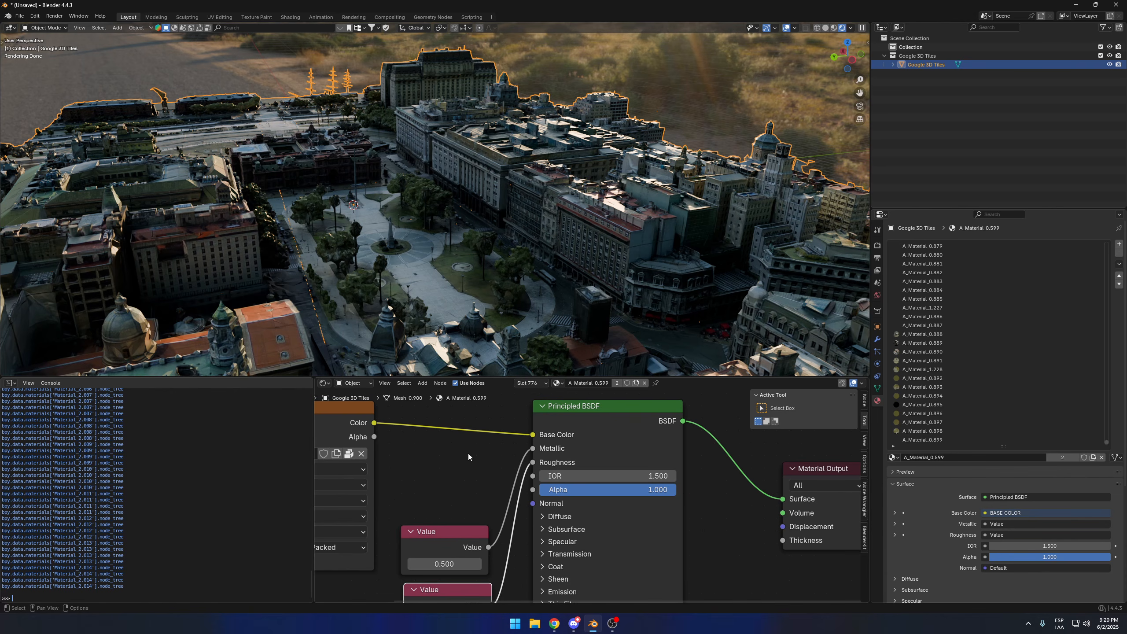
Step: Examine the light and shadows on the city, from the lawn and roads behind Casa Rosada to the buildings around the plaza
middle_drag(527, 257, 482, 215)
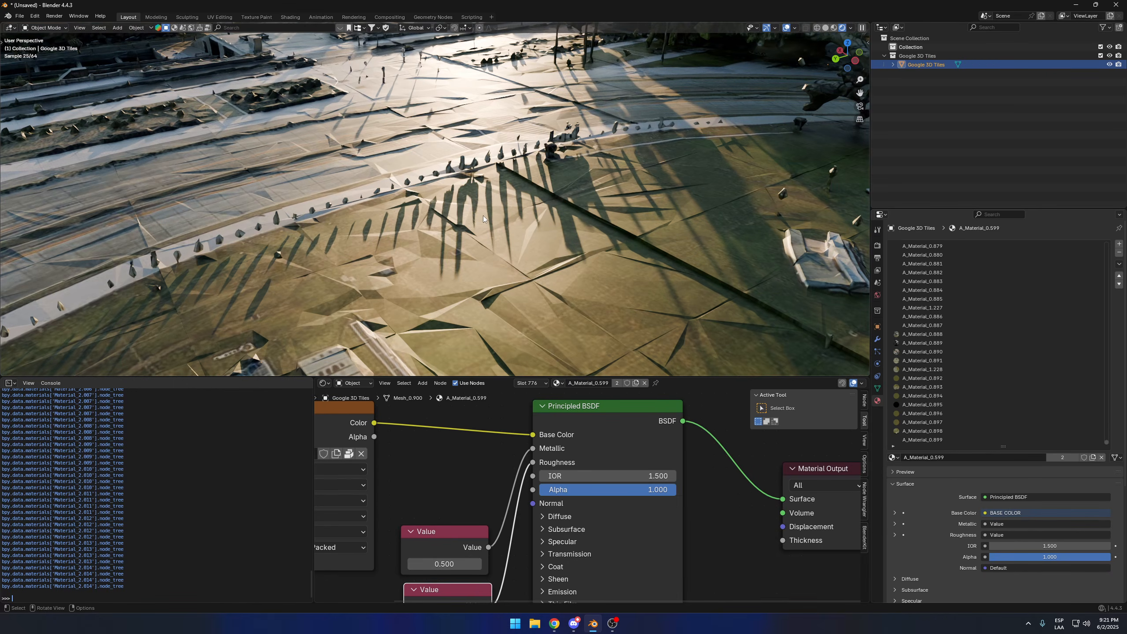
middle_drag(497, 257, 508, 262)
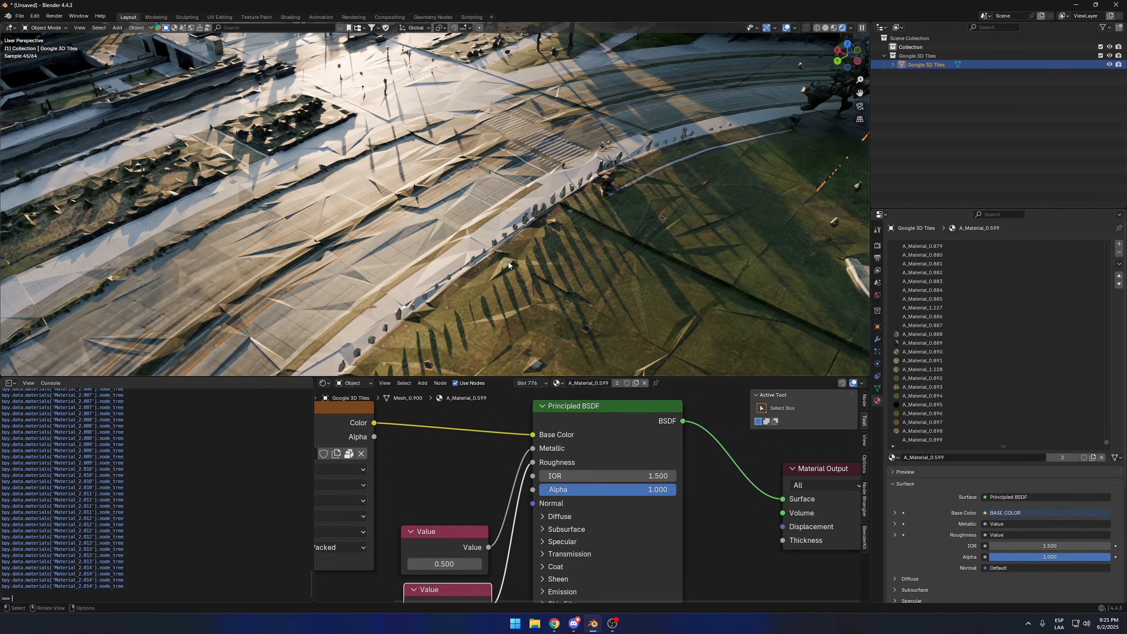
scroll(512, 254, down, 7)
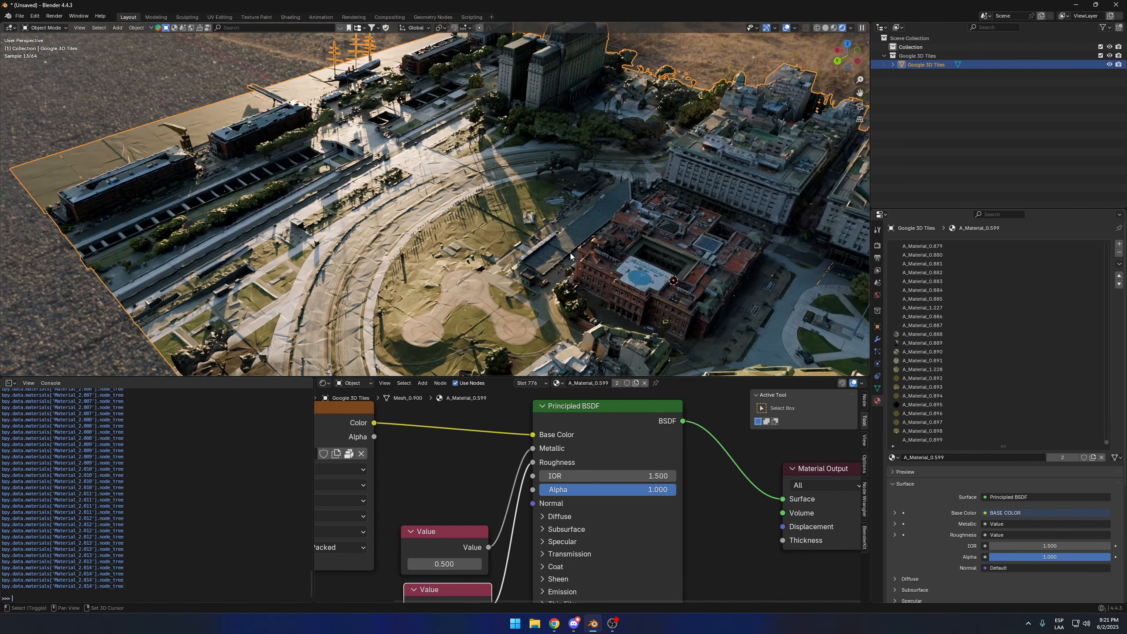
shift+middle_drag(512, 254, 417, 271)
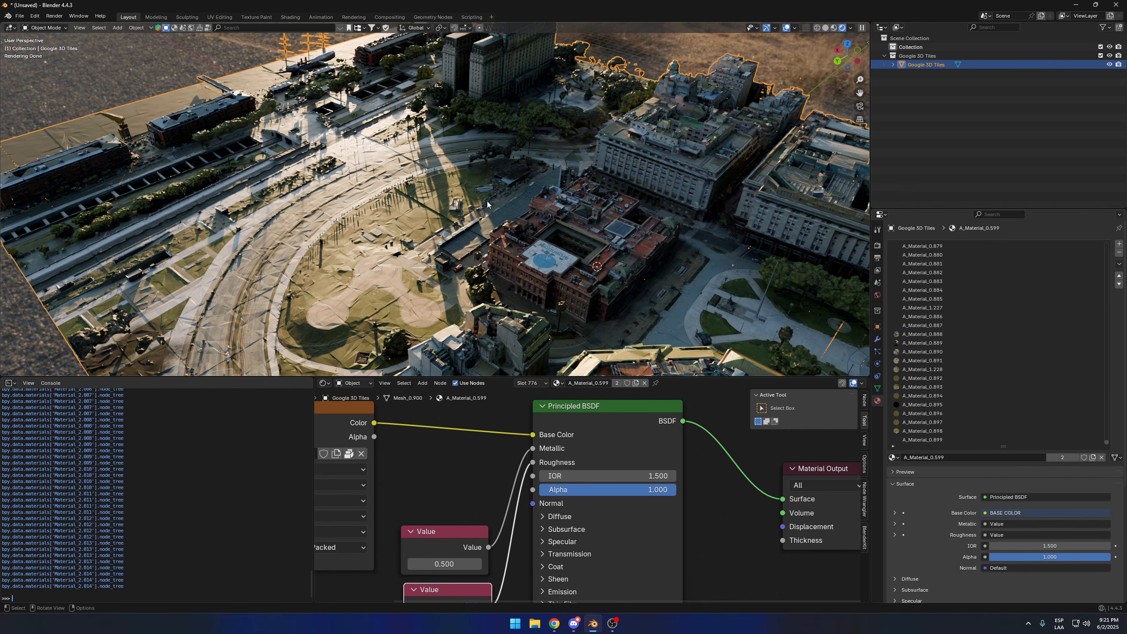
middle_drag(487, 201, 442, 177)
scroll(442, 178, up, 2)
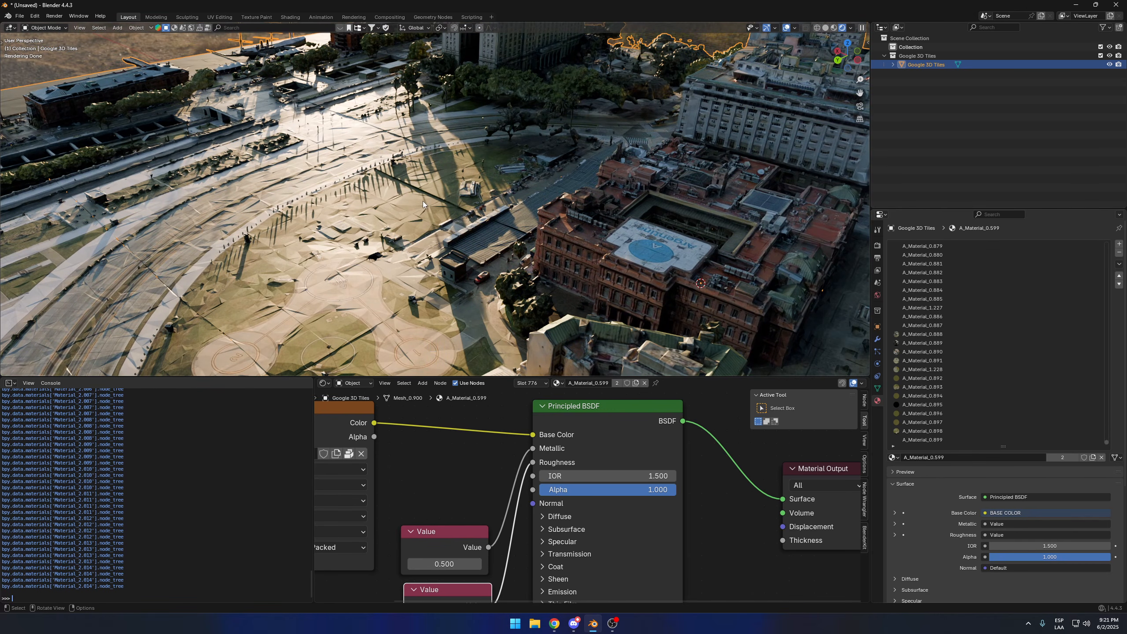
scroll(422, 200, down, 5)
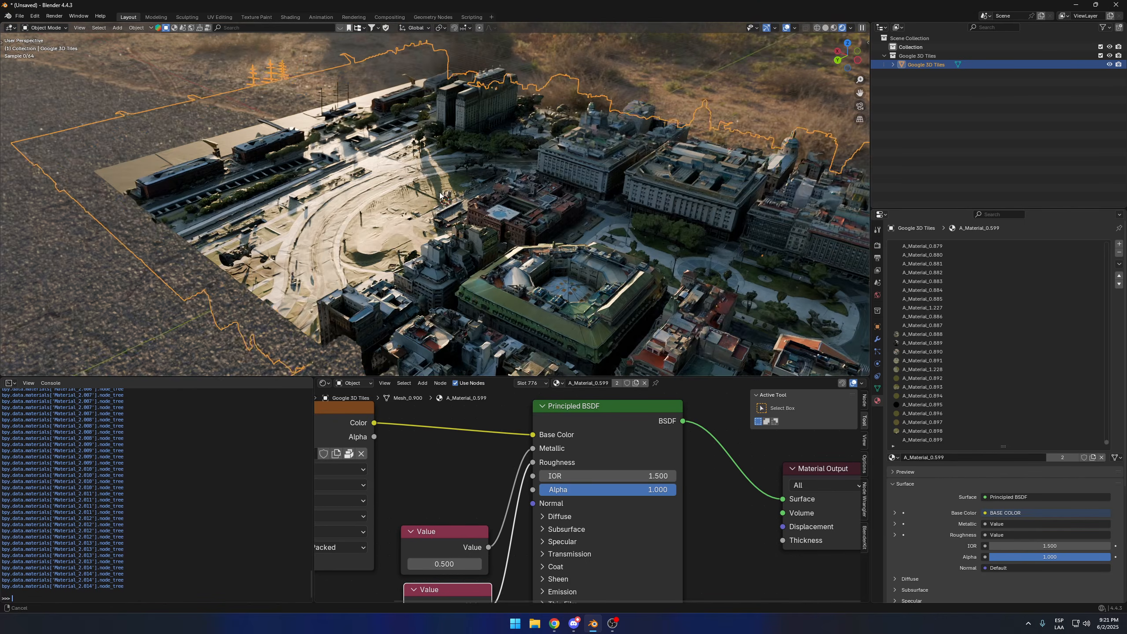
shift+middle_drag(799, 271, 467, 175)
click(648, 73)
middle_drag(649, 73, 457, 214)
scroll(563, 187, up, 2)
scroll(579, 192, down, 2)
scroll(584, 199, up, 4)
scroll(457, 214, up, 3)
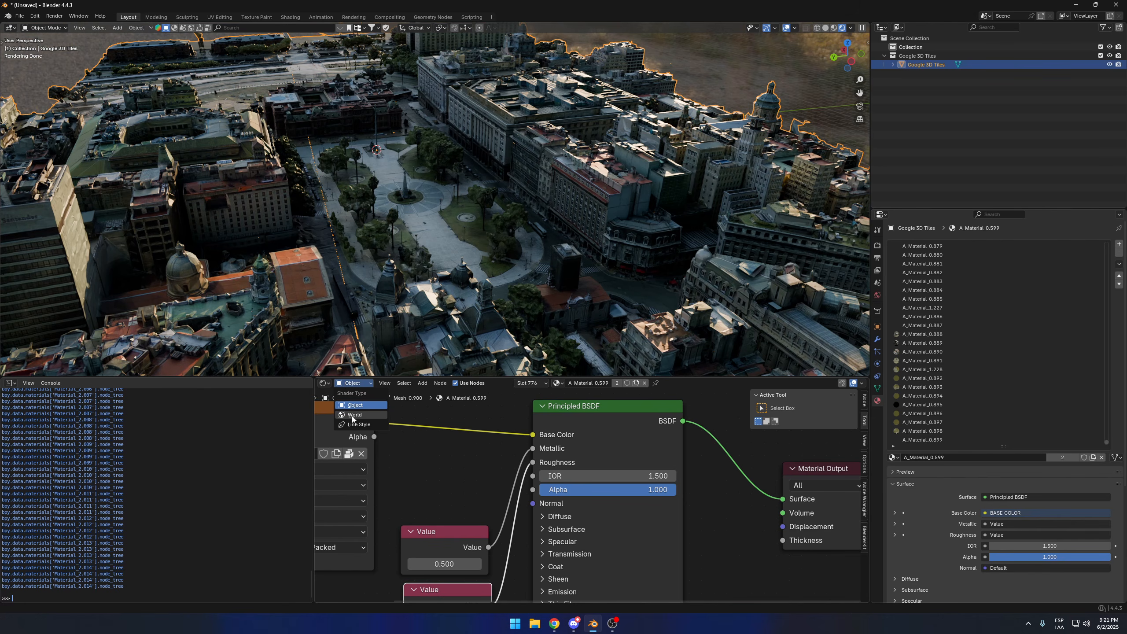
Step: Switch the Shader Editor to the World nodes and add Texture Coordinate and Mapping nodes to the goegap_road_4k.exr environment texture
click(355, 412)
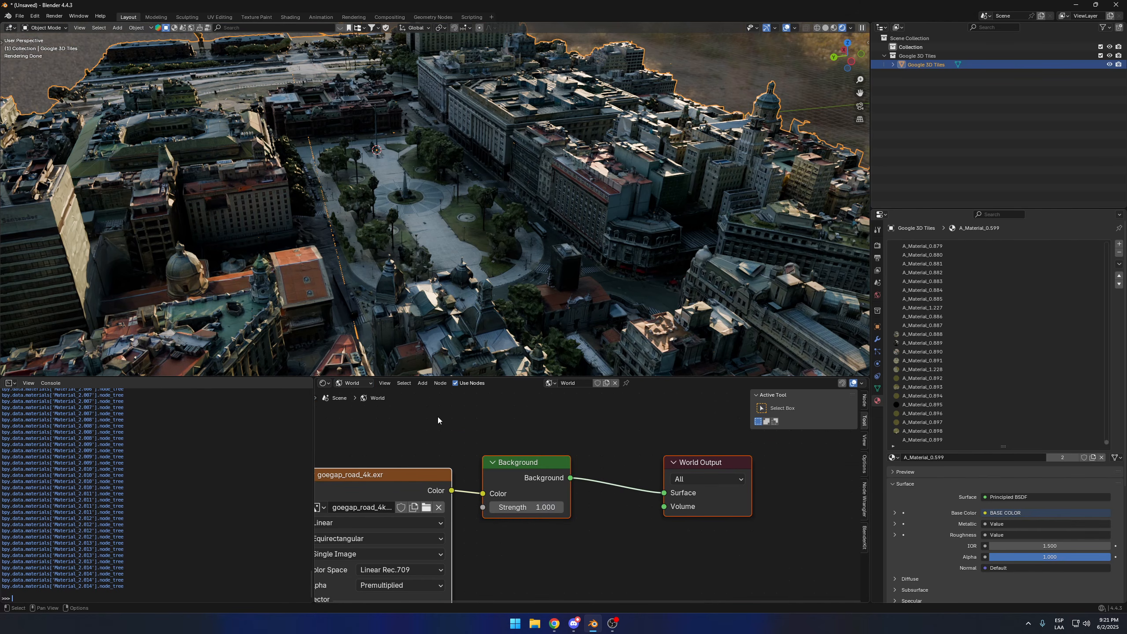
key(Home)
click(569, 442)
key(ctrl+t)
middle_drag(461, 532, 595, 498)
scroll(595, 498, down, 3)
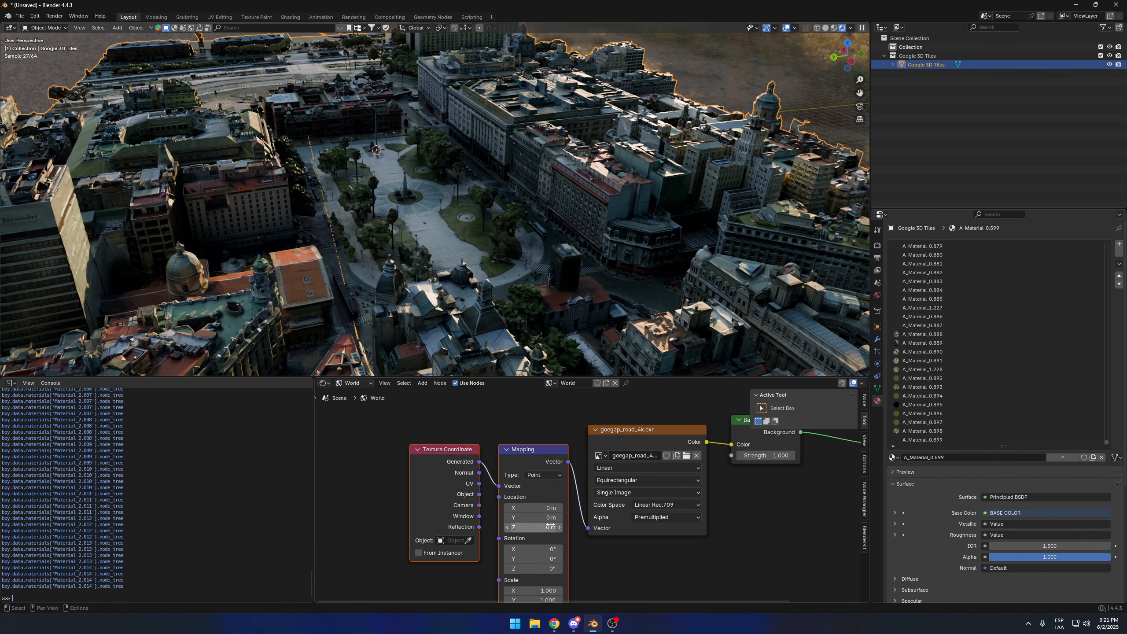
Step: Set the Mapping node's Z rotation to 131°, deselect the tiles mesh and view the city under the rotated lighting
drag(530, 568, 588, 568)
scroll(523, 276, down, 6)
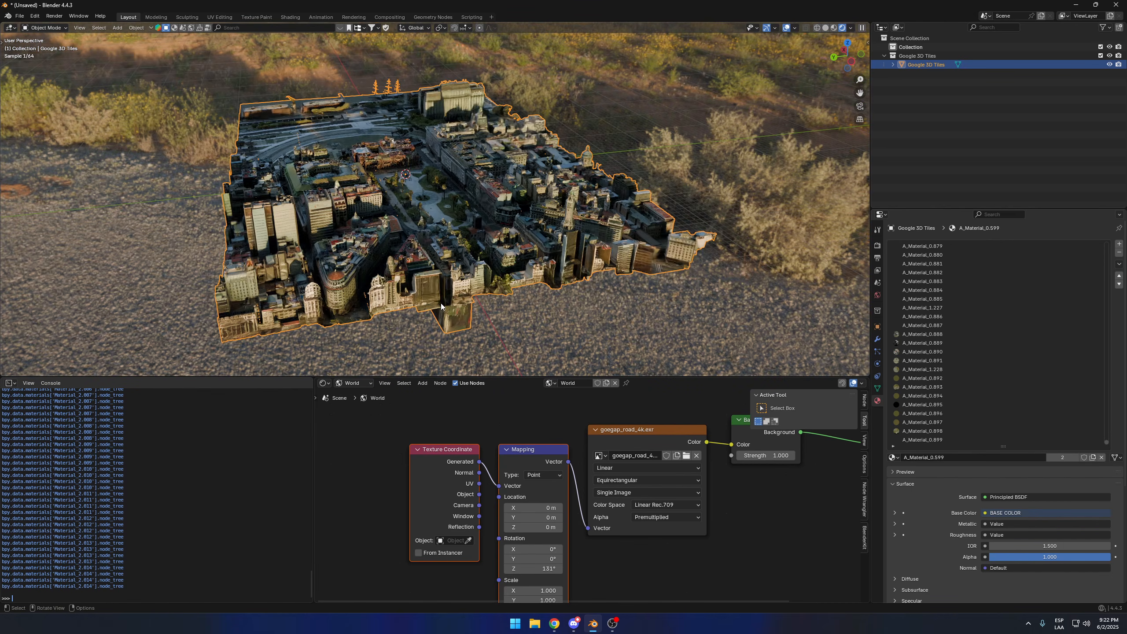
click(589, 292)
middle_drag(588, 293, 558, 257)
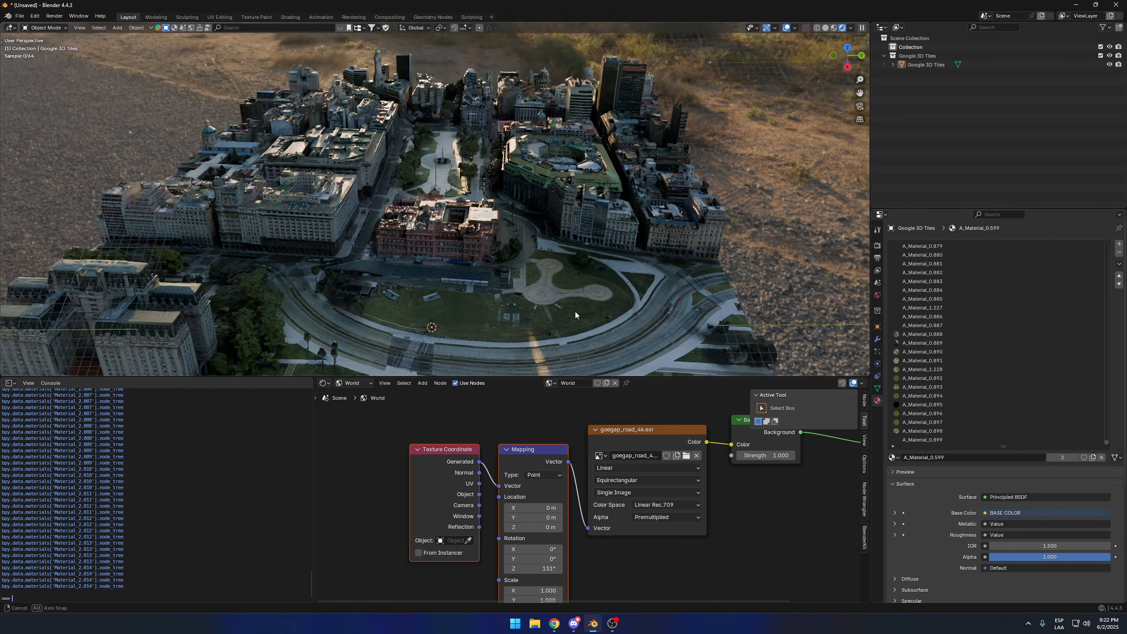
scroll(517, 275, up, 3)
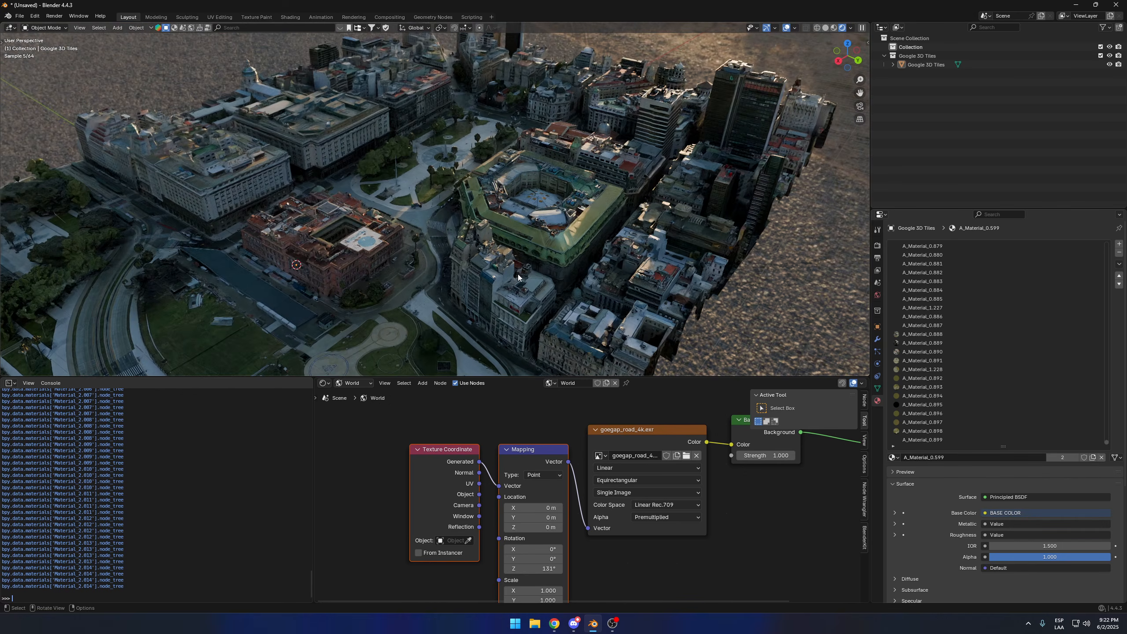